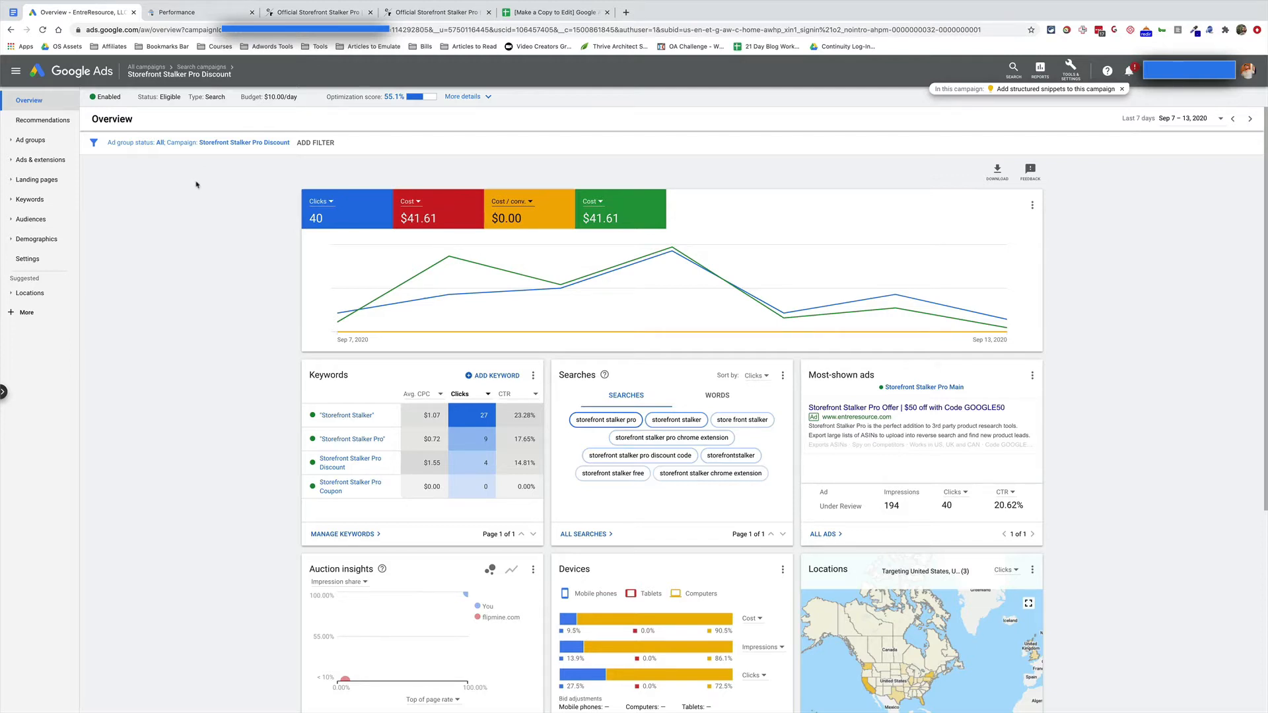
# Make a copy of the Google Ad Planner Worksheet in Google Sheets, naming it "Your Copy".
pyautogui.click(347, 16)
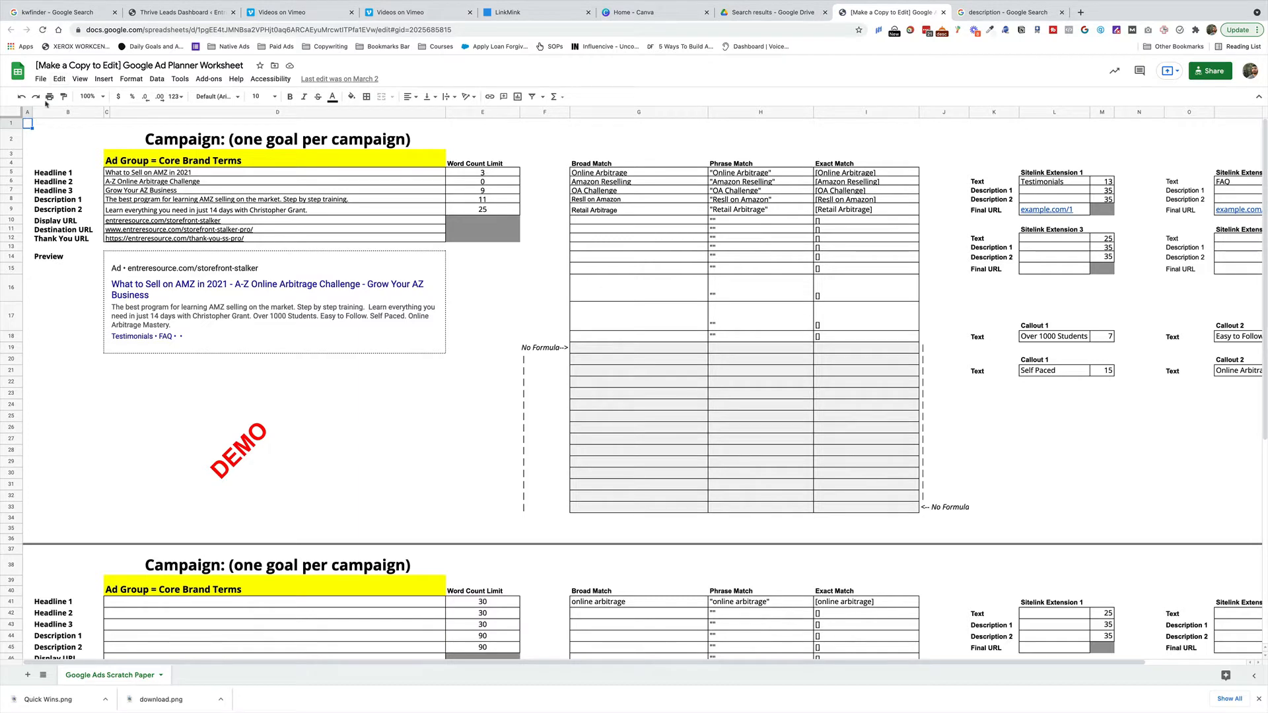
pyautogui.click(41, 79)
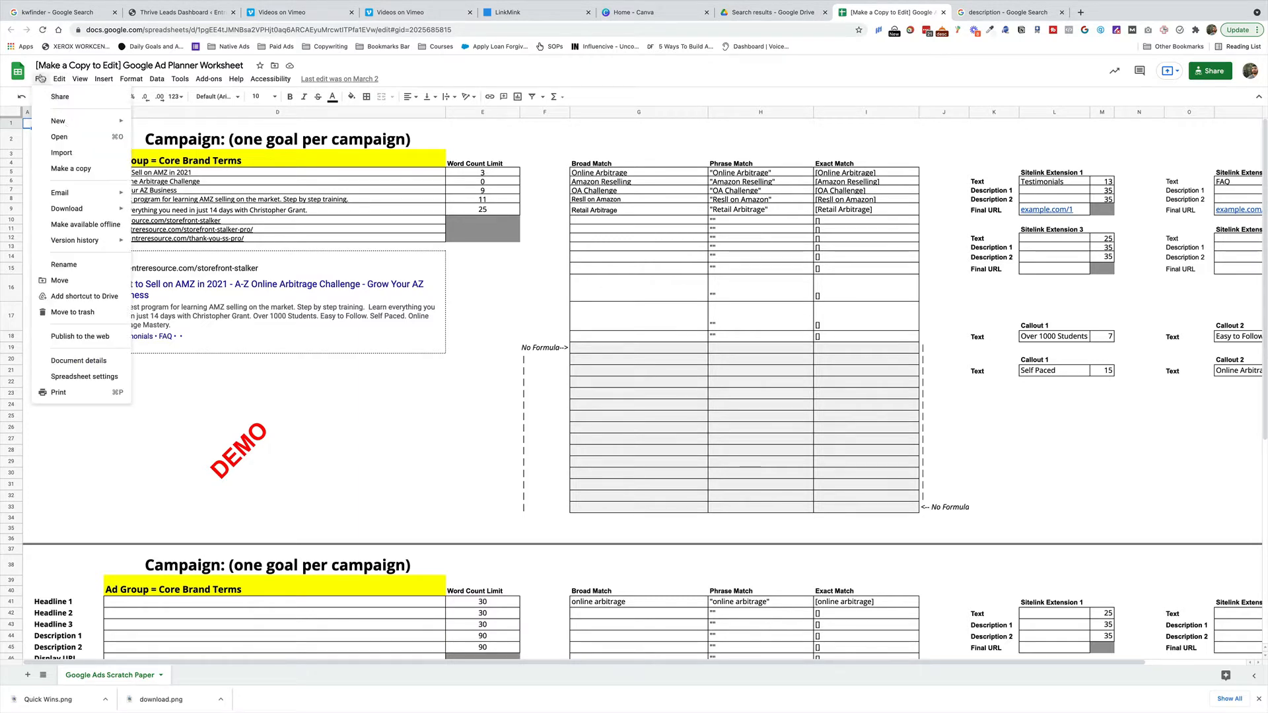
pyautogui.click(75, 167)
pyautogui.write('Your Copy')
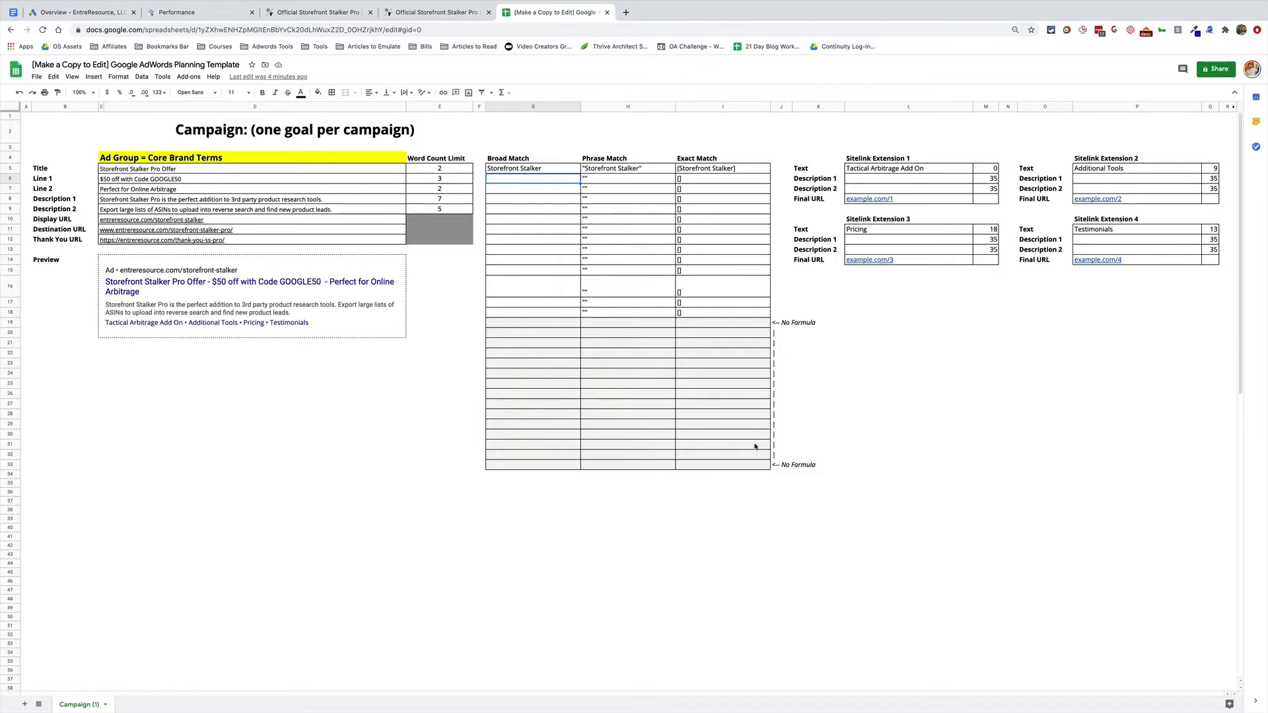
# Switch to Google Ads and start a new campaign from the All campaigns overview.
pyautogui.click(78, 13)
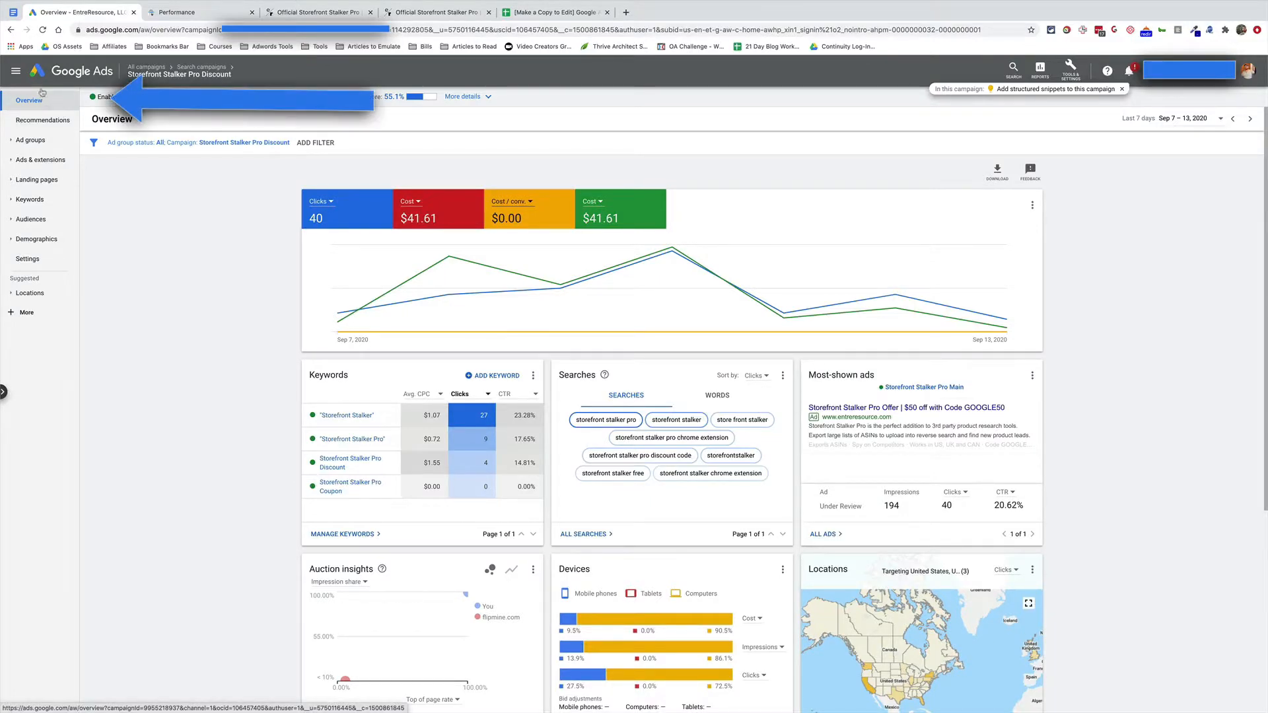
pyautogui.click(16, 70)
pyautogui.click(27, 98)
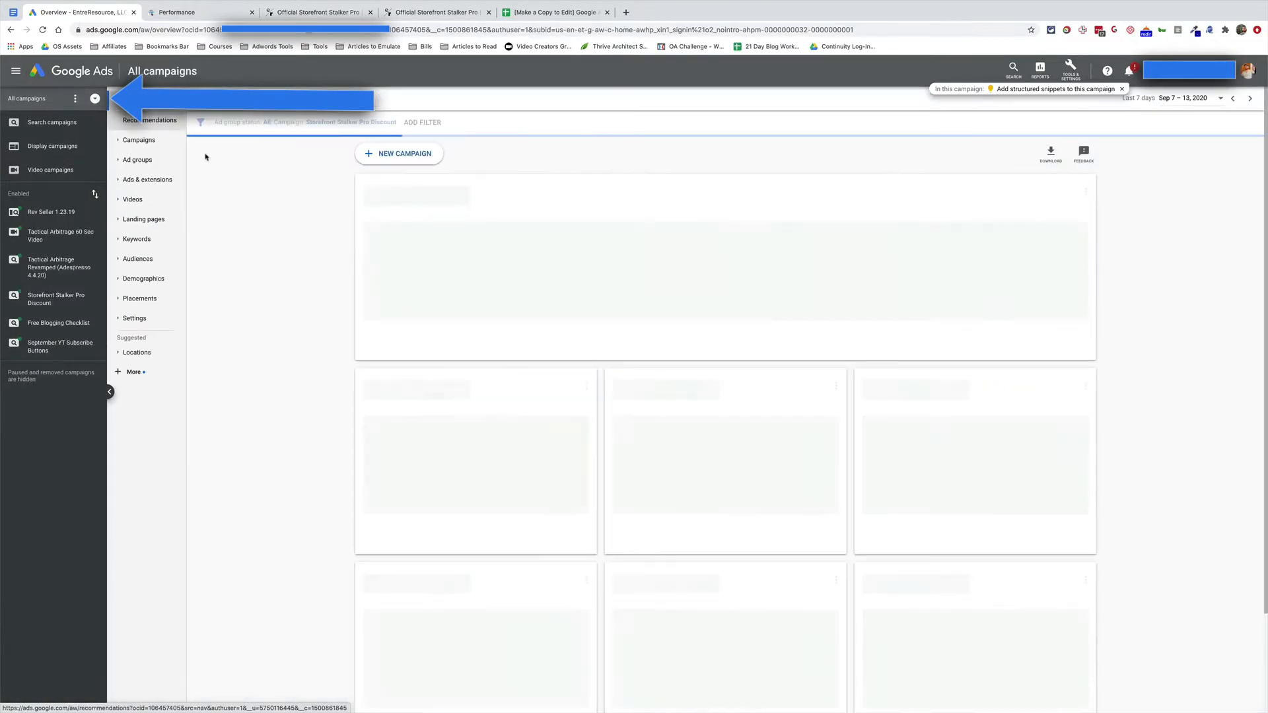
pyautogui.click(405, 154)
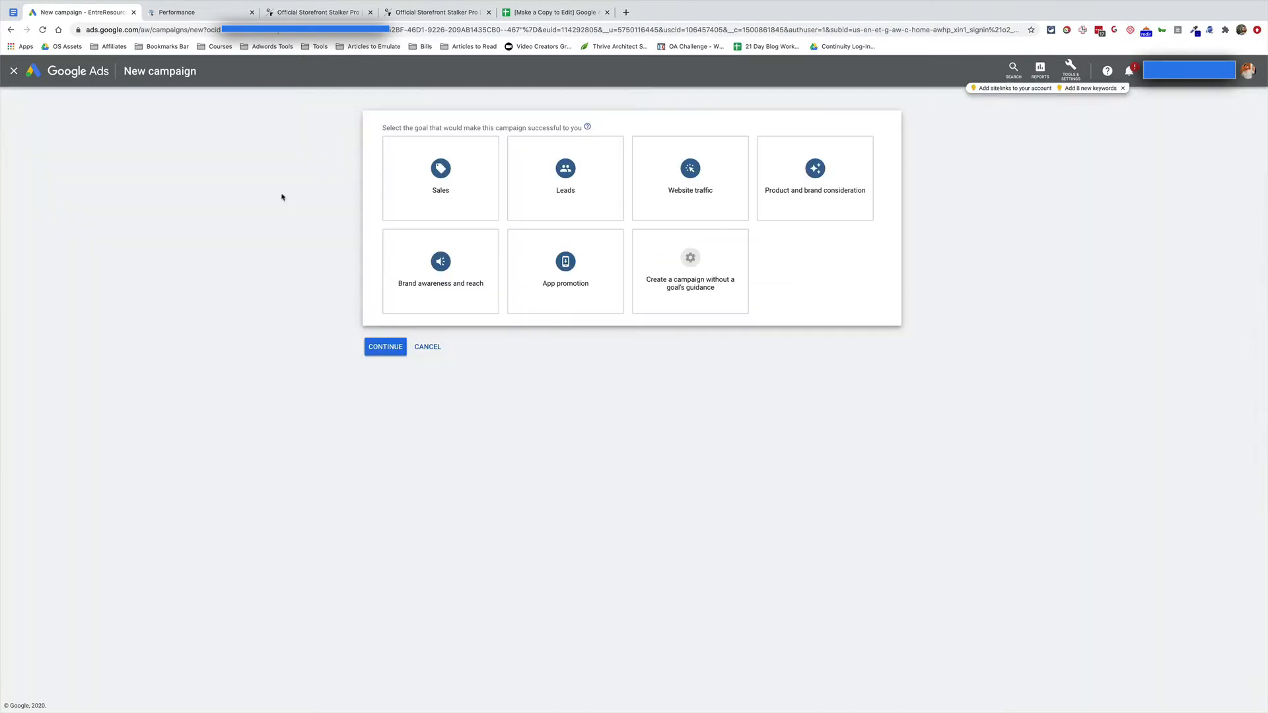
# Choose Sales as the campaign goal and Search as the campaign type.
pyautogui.click(397, 218)
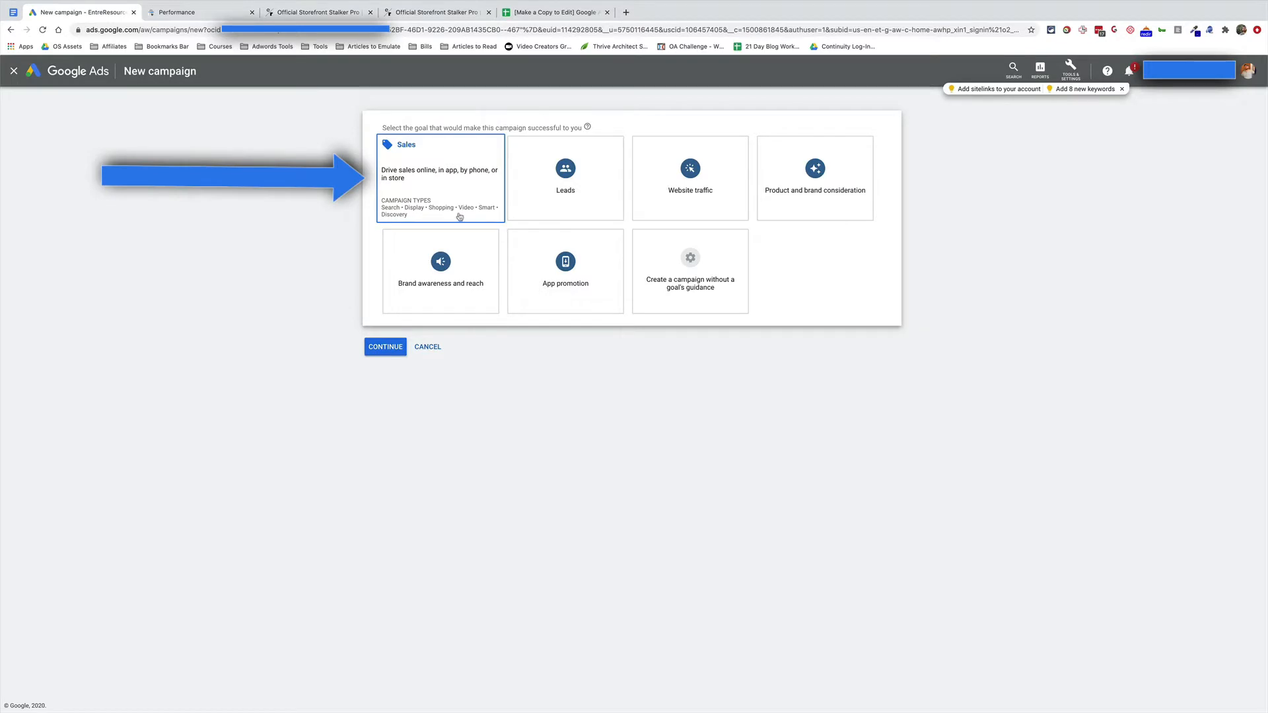
pyautogui.click(695, 182)
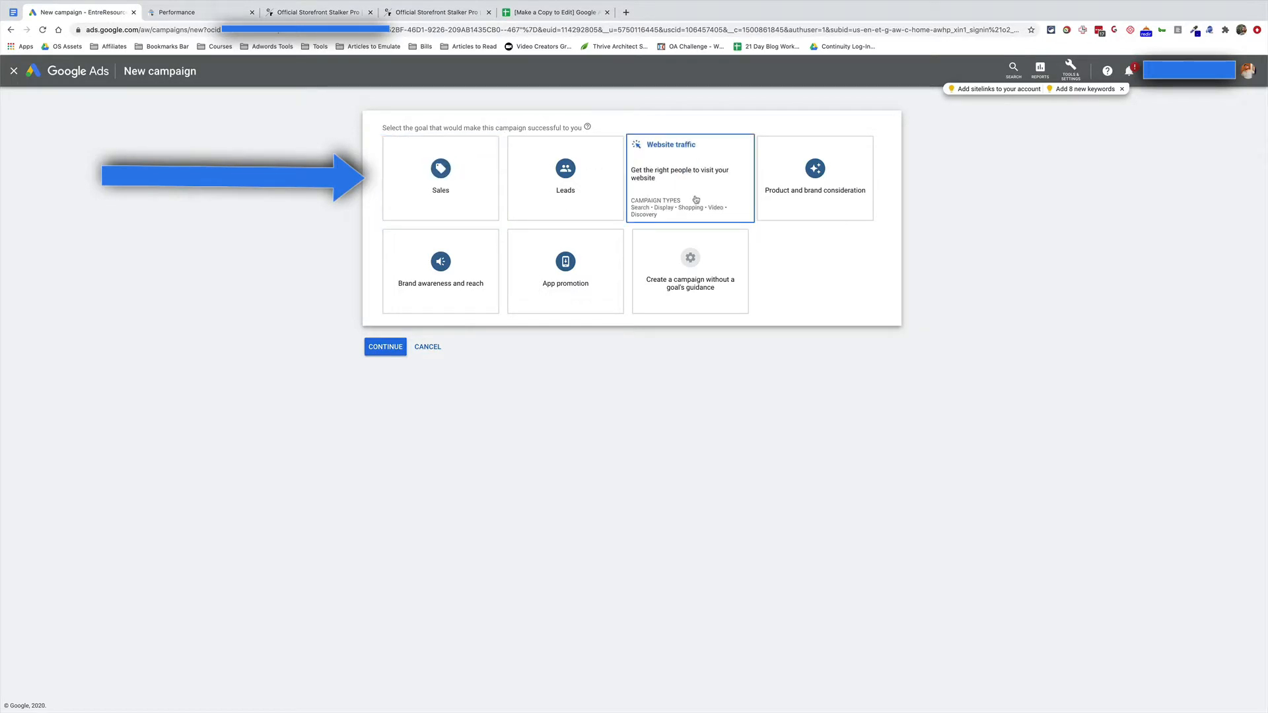
pyautogui.click(430, 187)
pyautogui.click(447, 190)
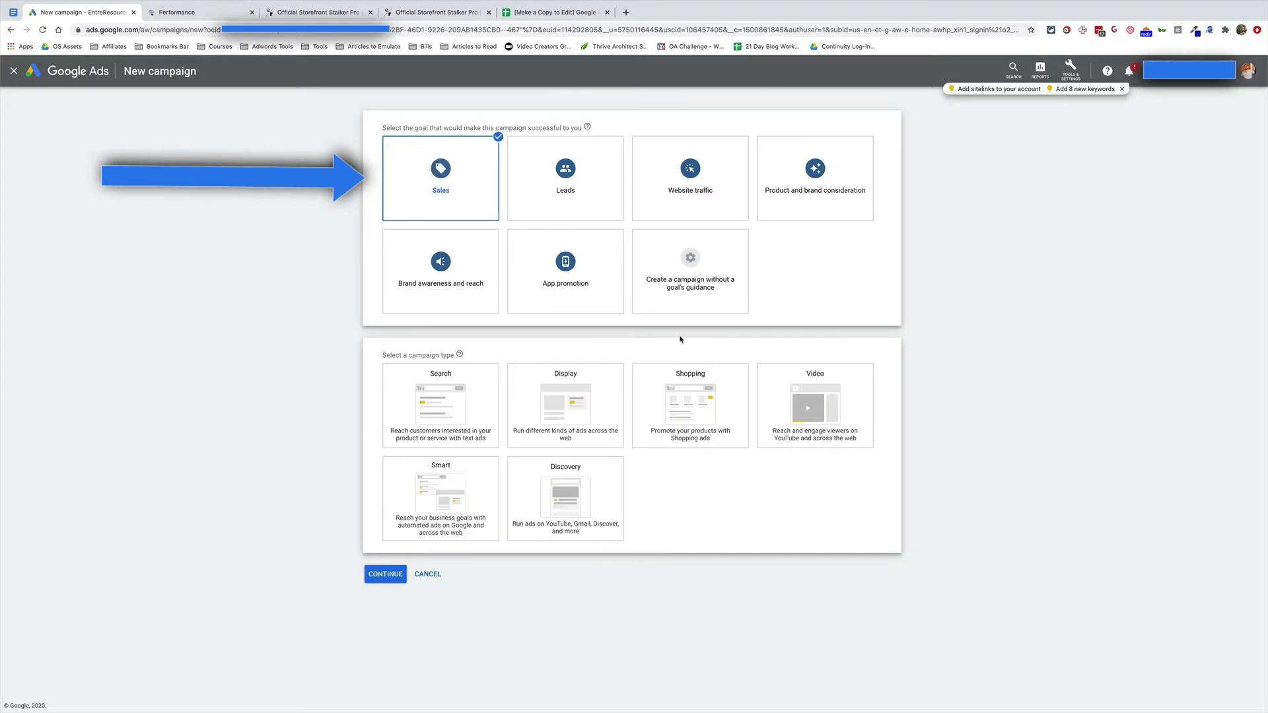
pyautogui.click(433, 407)
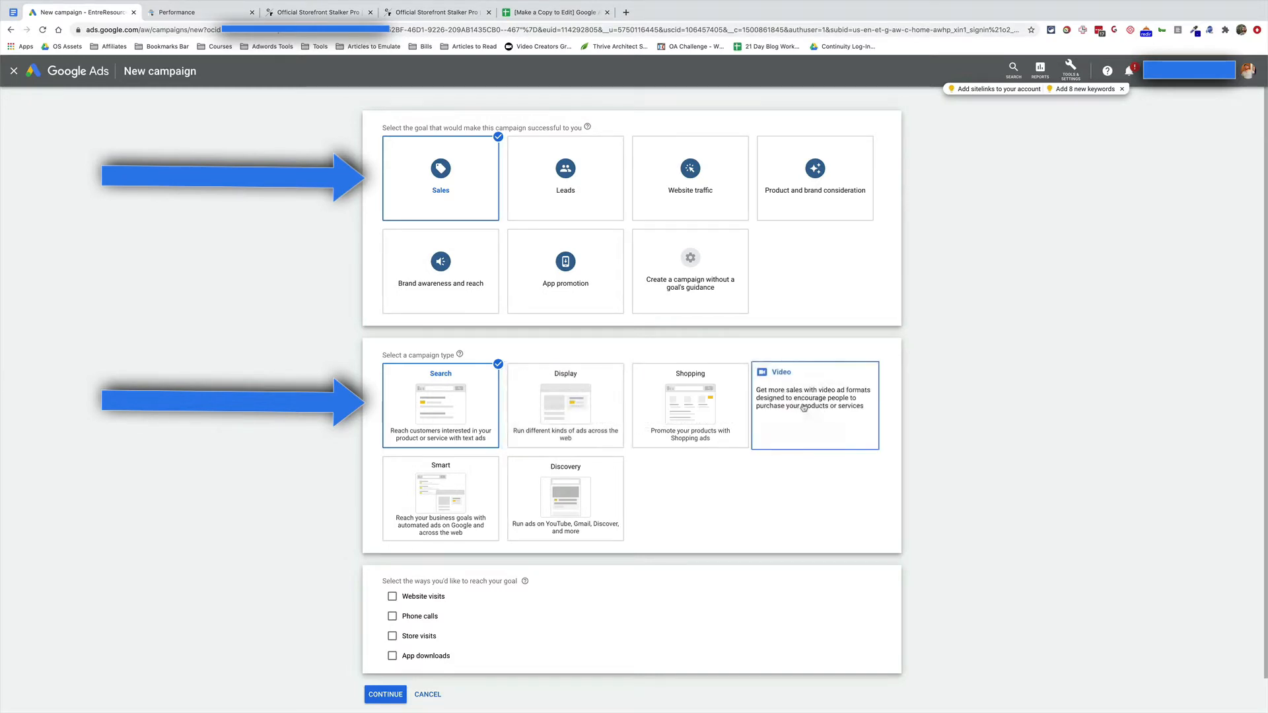
# Select website visits as the way to reach the goal, enter entreresource.com as the business website, and continue to the campaign settings.
pyautogui.scroll(-1, 738, 468)
pyautogui.scroll(-1, 739, 468)
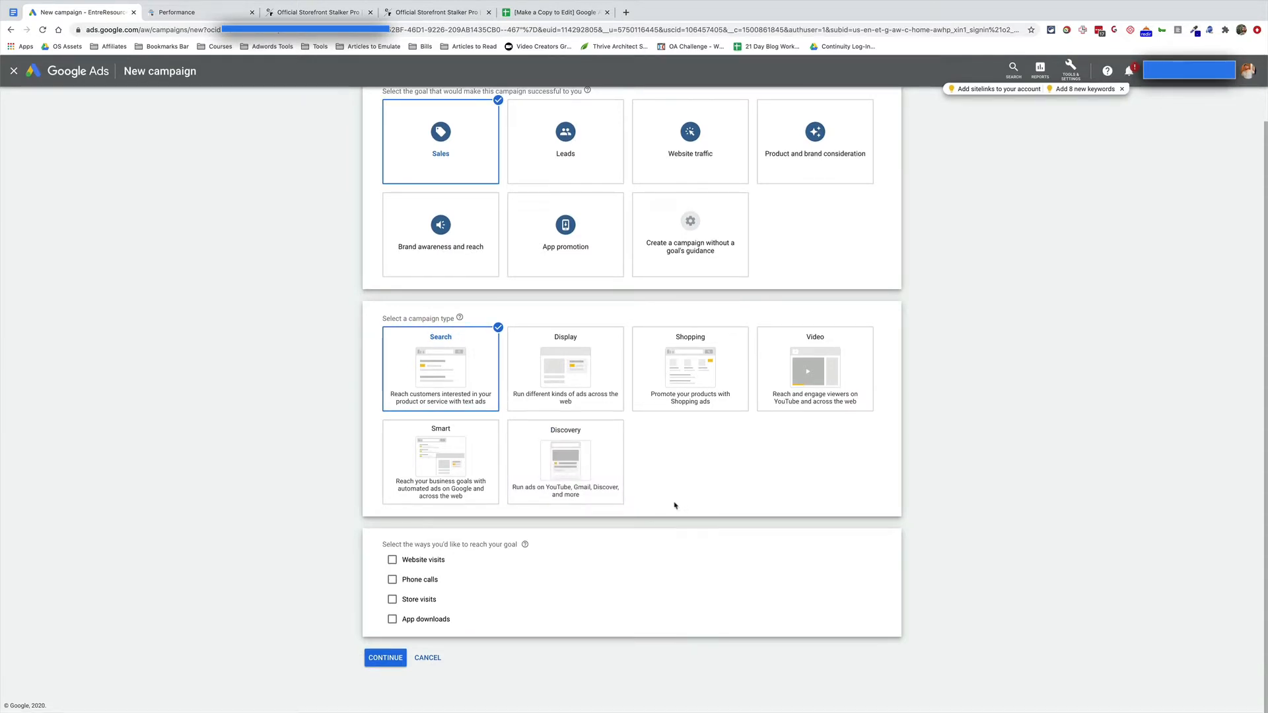
pyautogui.click(392, 560)
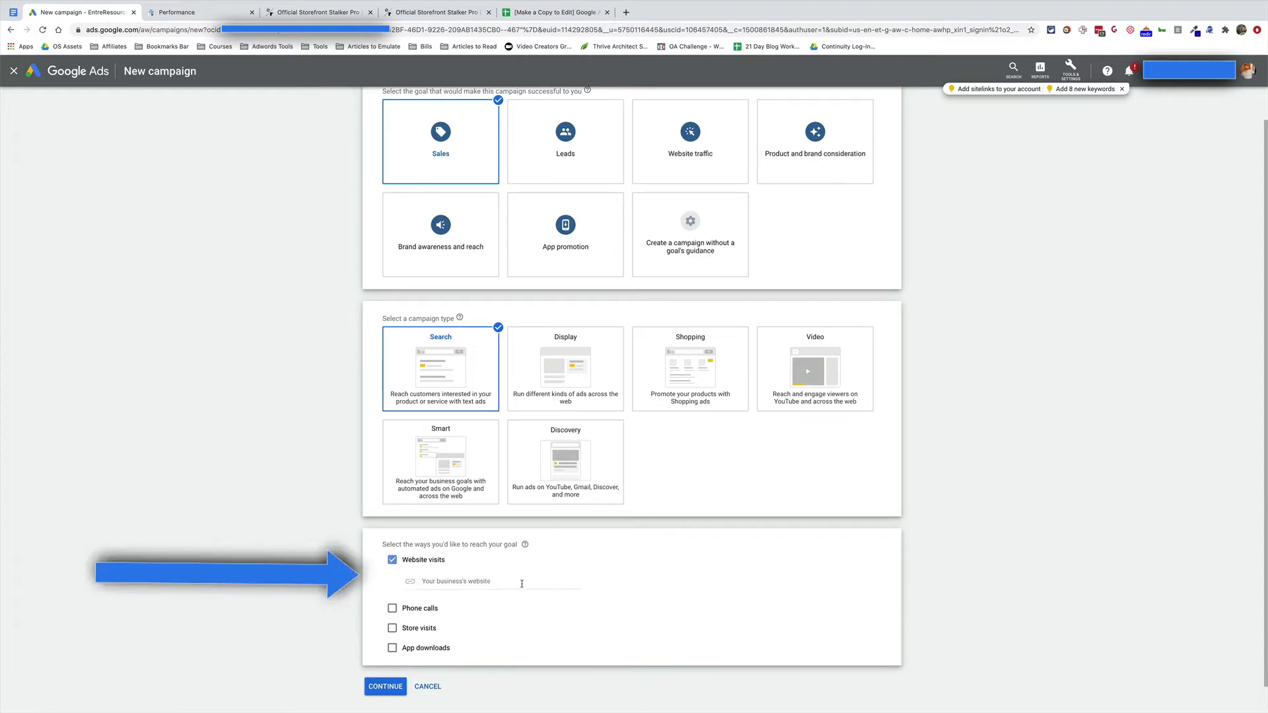
pyautogui.click(521, 584)
pyautogui.write('entreresource.com')
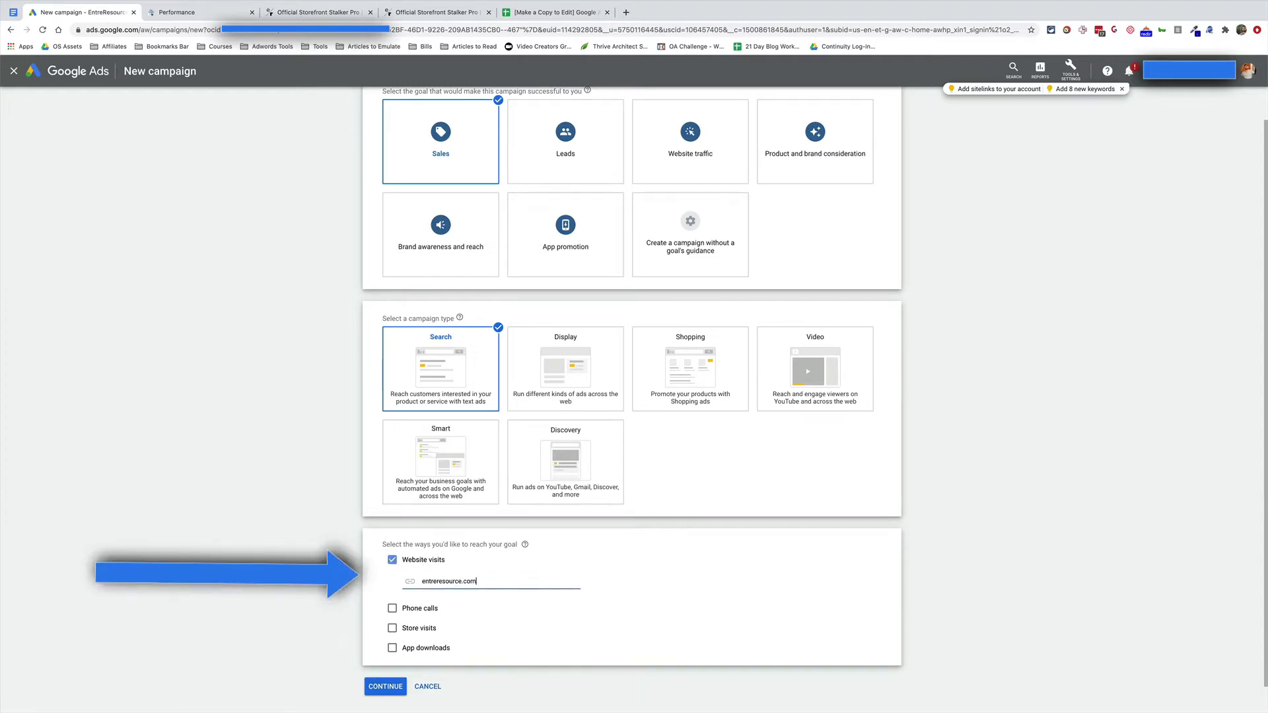
pyautogui.scroll(-1, 529, 596)
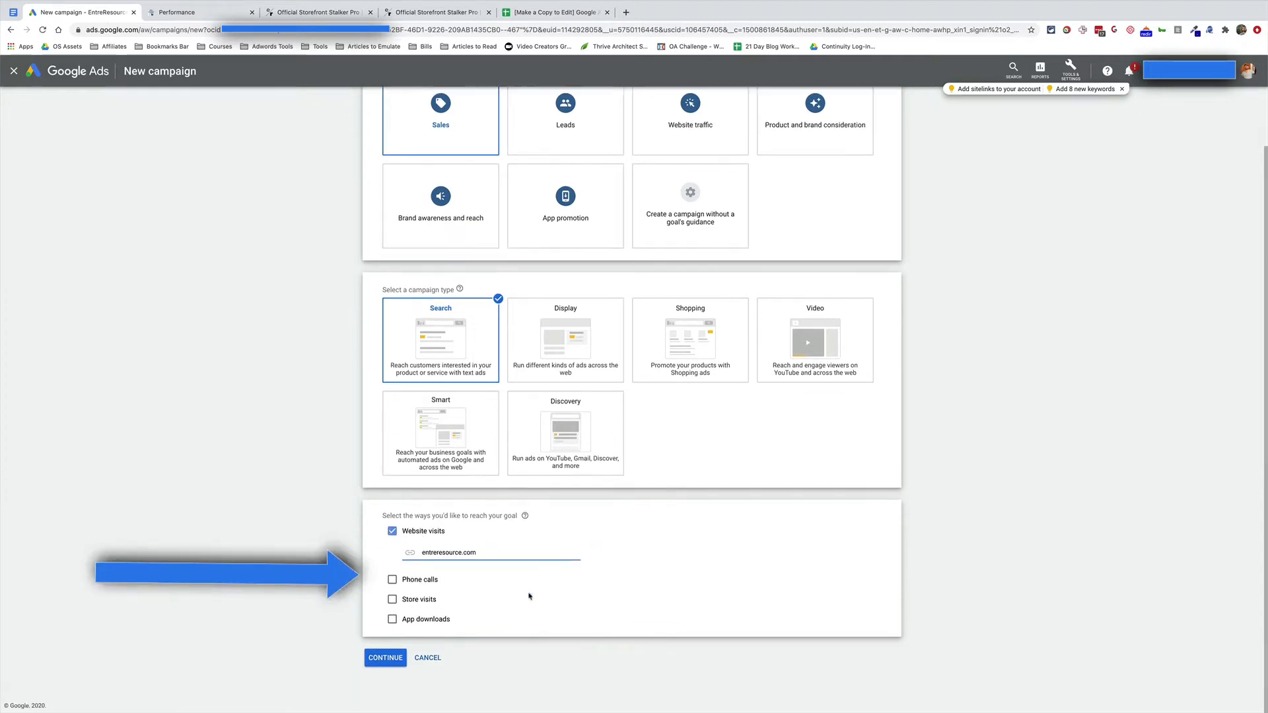
pyautogui.click(388, 658)
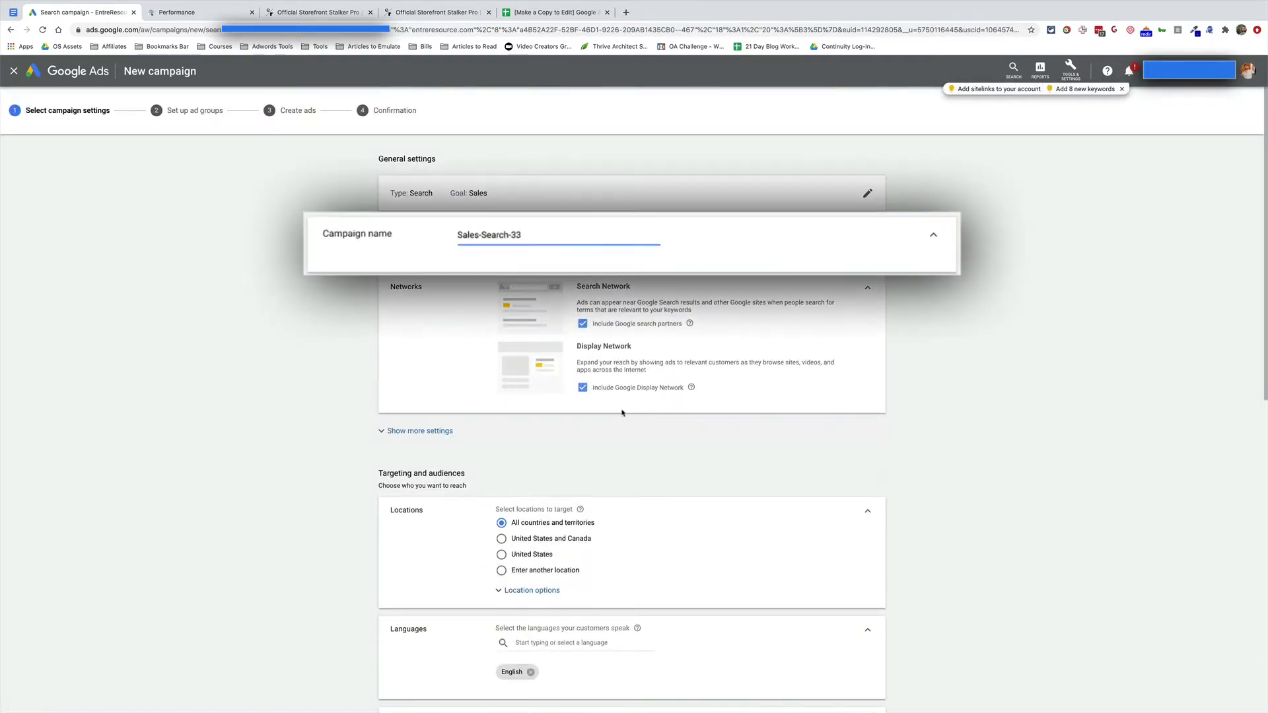
# Name the campaign "September SS Pro Promo" and exclude the Google Display Network.
pyautogui.press('super+a')
pyautogui.write('Sepe')
pyautogui.press('BackSpace')
pyautogui.write('tember SS Pro Promo')
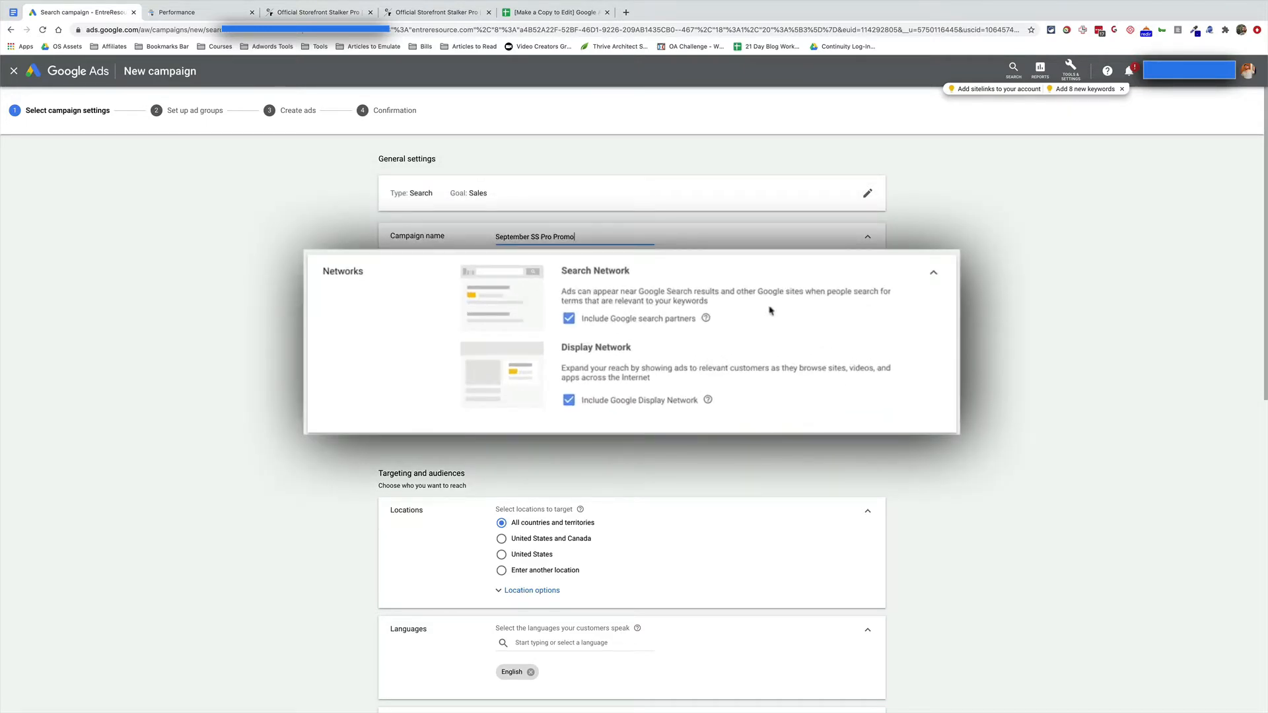
pyautogui.click(571, 400)
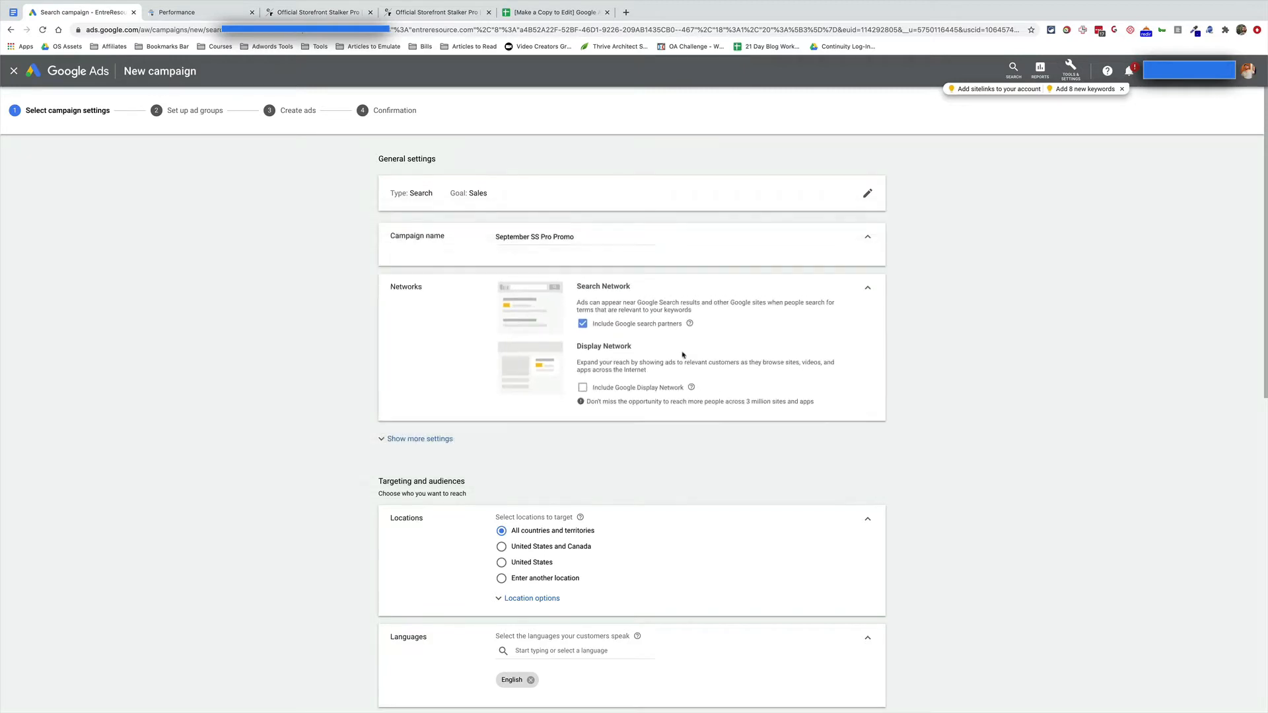
# Expand the location options and add the United States and the United Kingdom as custom targeted locations.
pyautogui.scroll(-2, 699, 397)
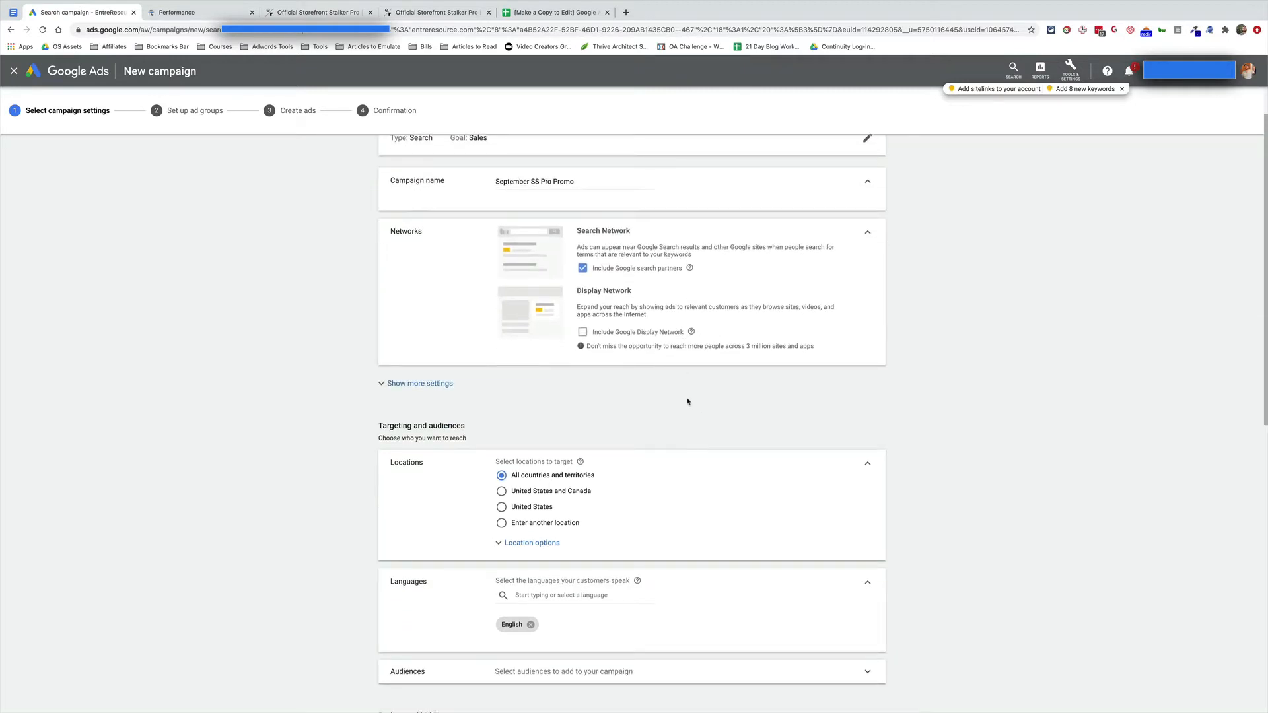
pyautogui.scroll(-1, 687, 402)
pyautogui.click(532, 496)
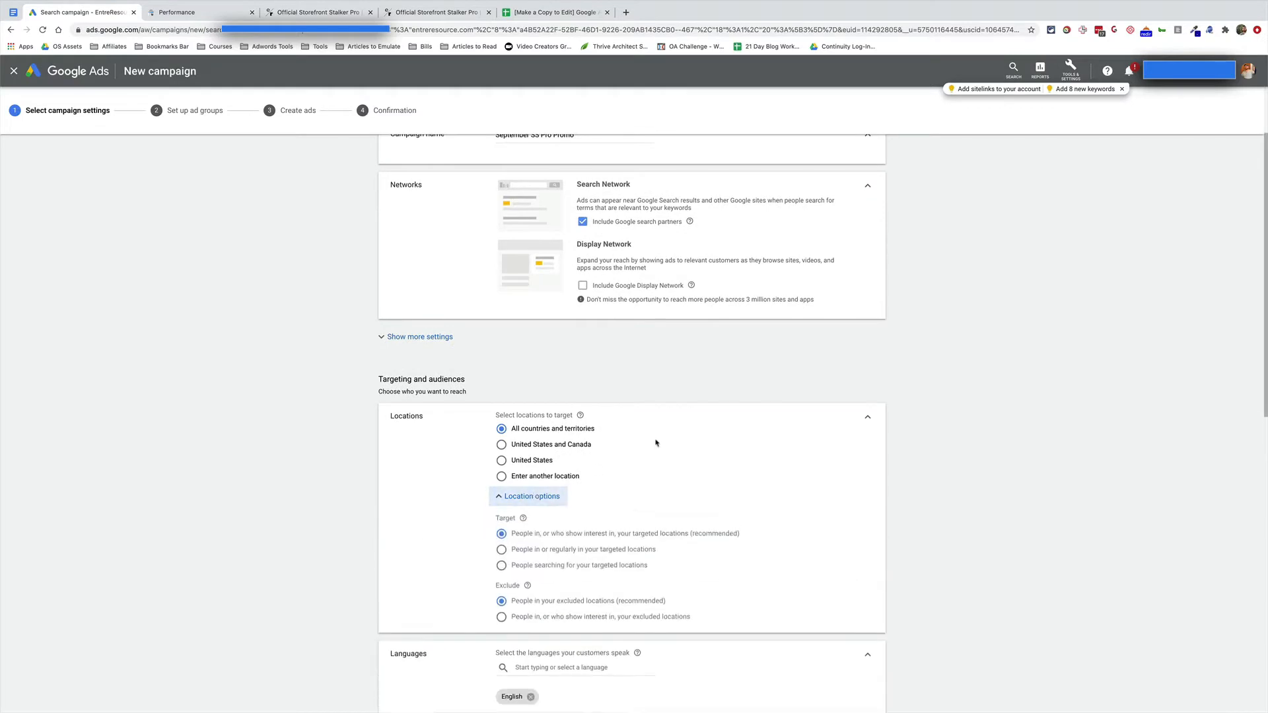
pyautogui.scroll(-1, 656, 442)
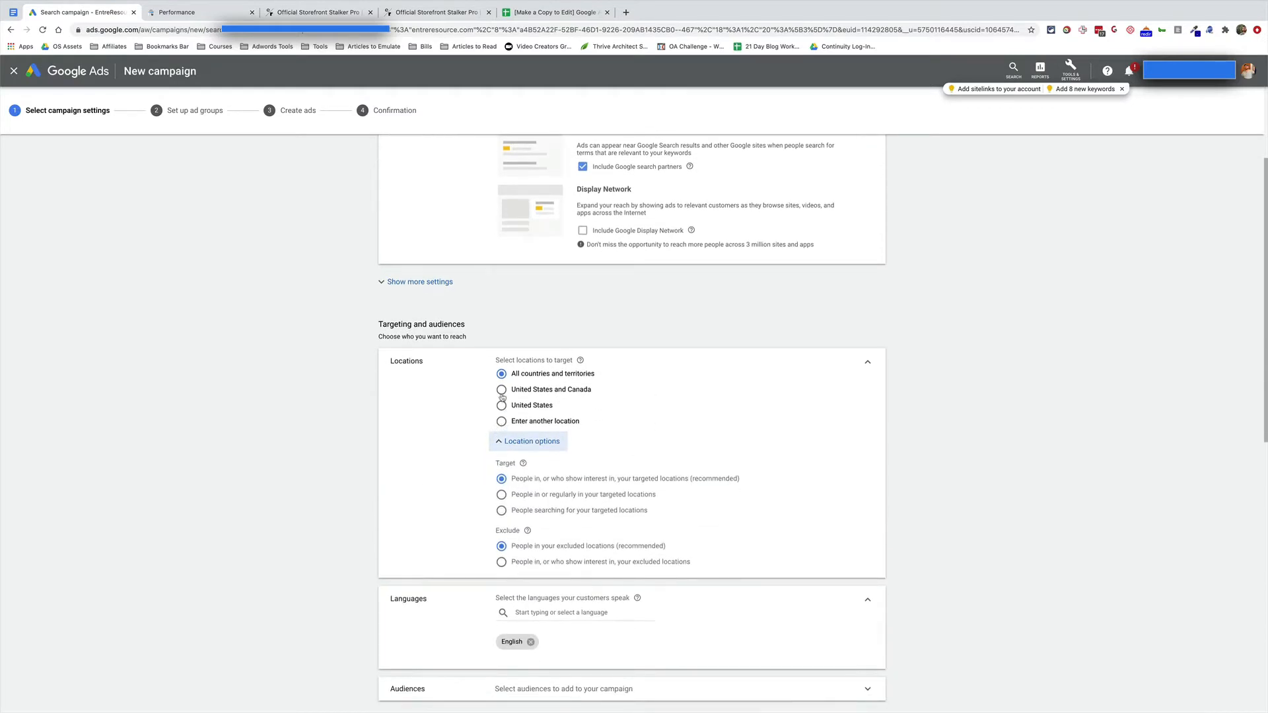
pyautogui.click(502, 421)
pyautogui.scroll(-1, 561, 410)
pyautogui.click(593, 407)
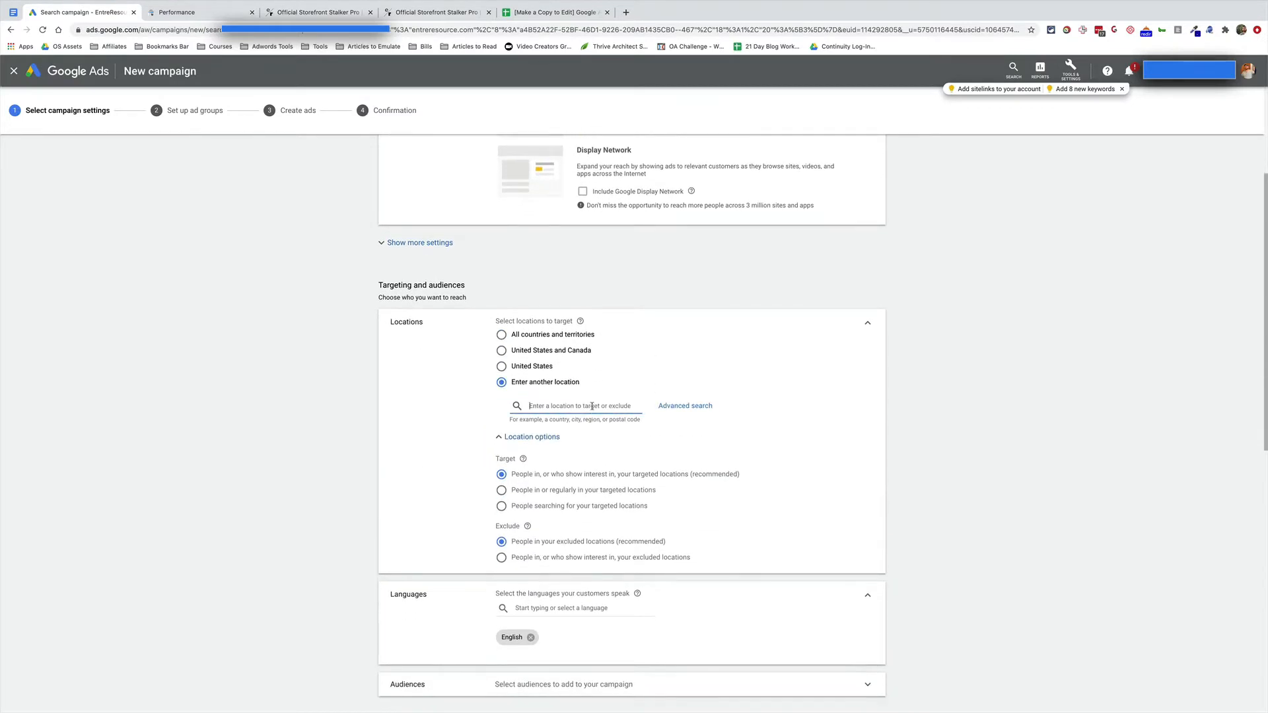
pyautogui.write('united')
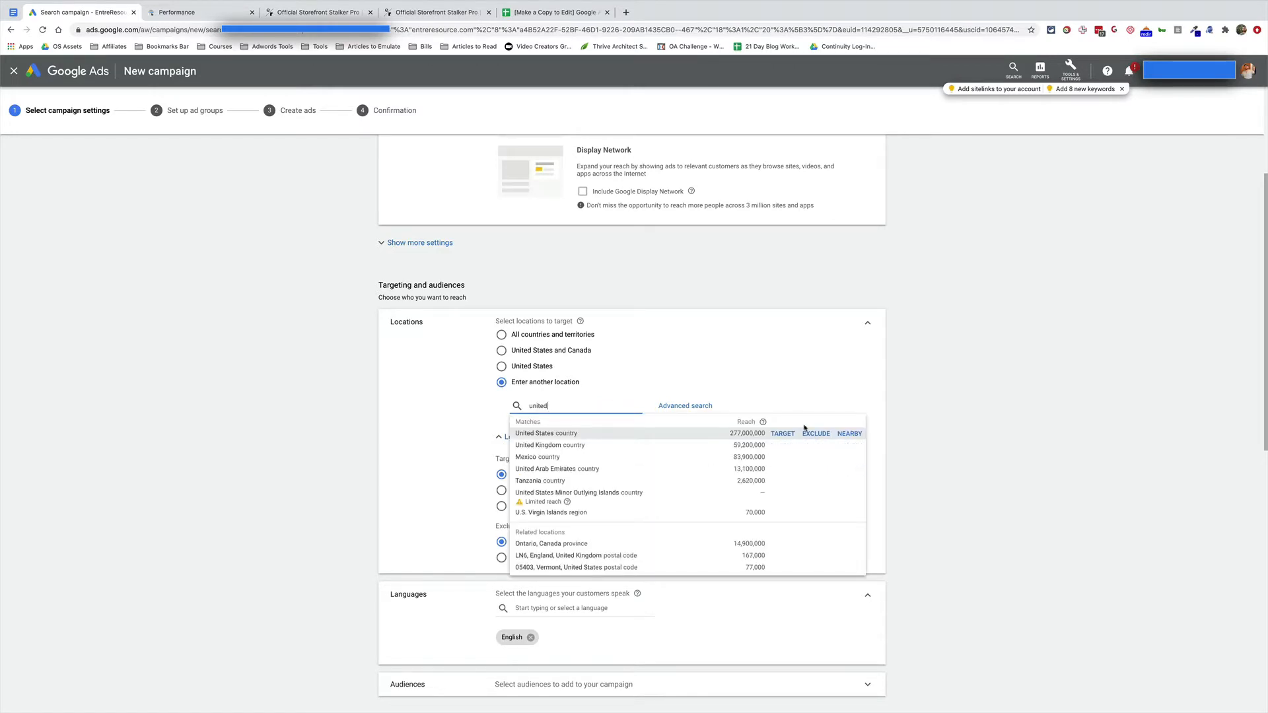
pyautogui.click(782, 434)
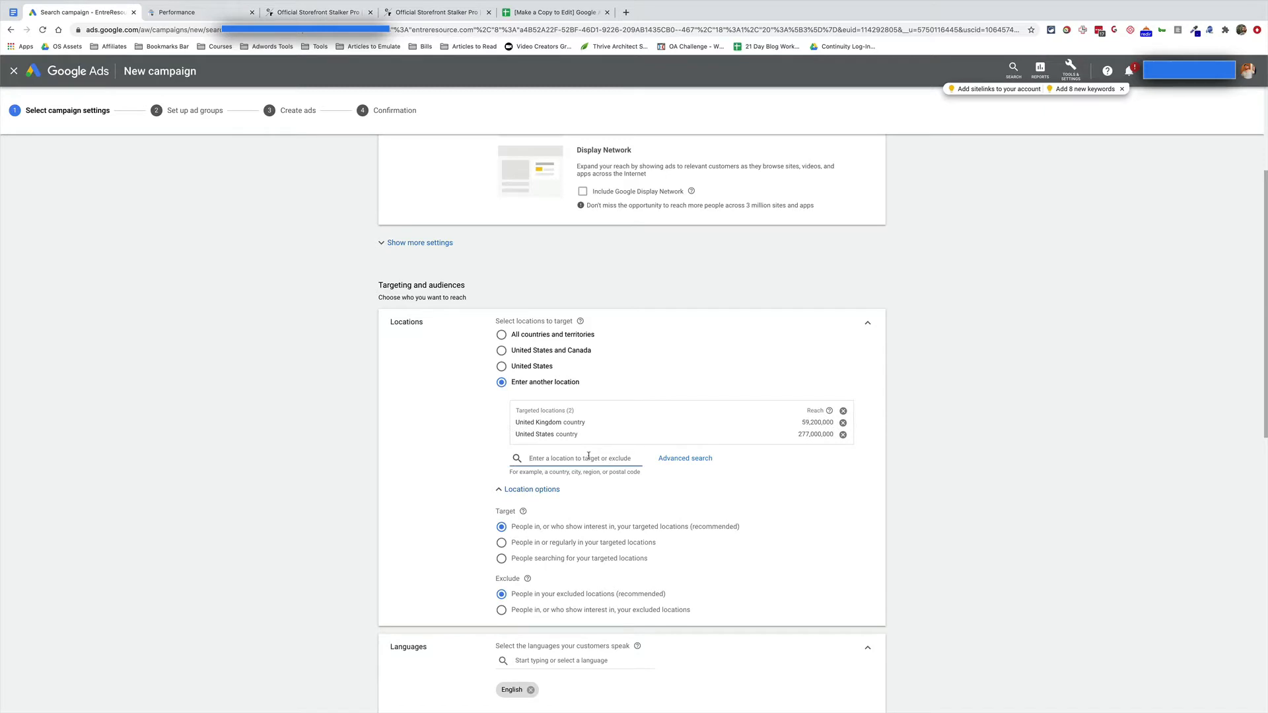
# Add Canada and Australia as countries to the campaign's targeted locations.
pyautogui.write('canada')
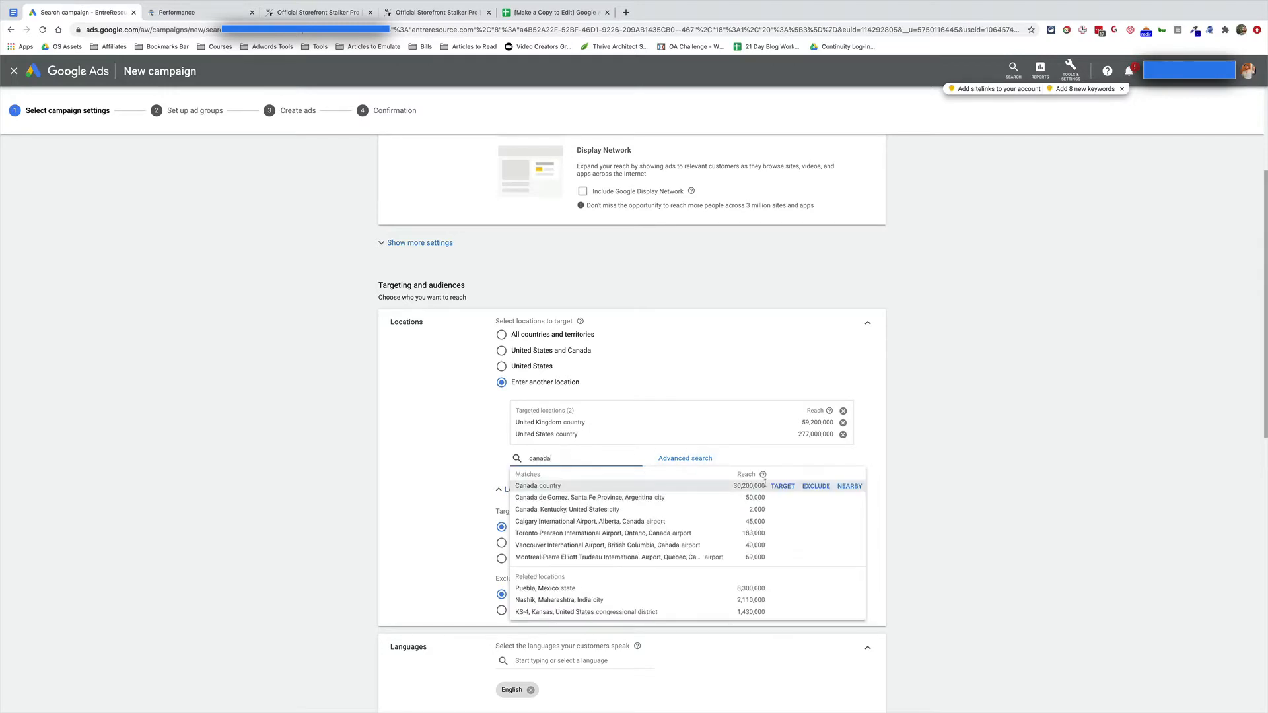
pyautogui.click(782, 486)
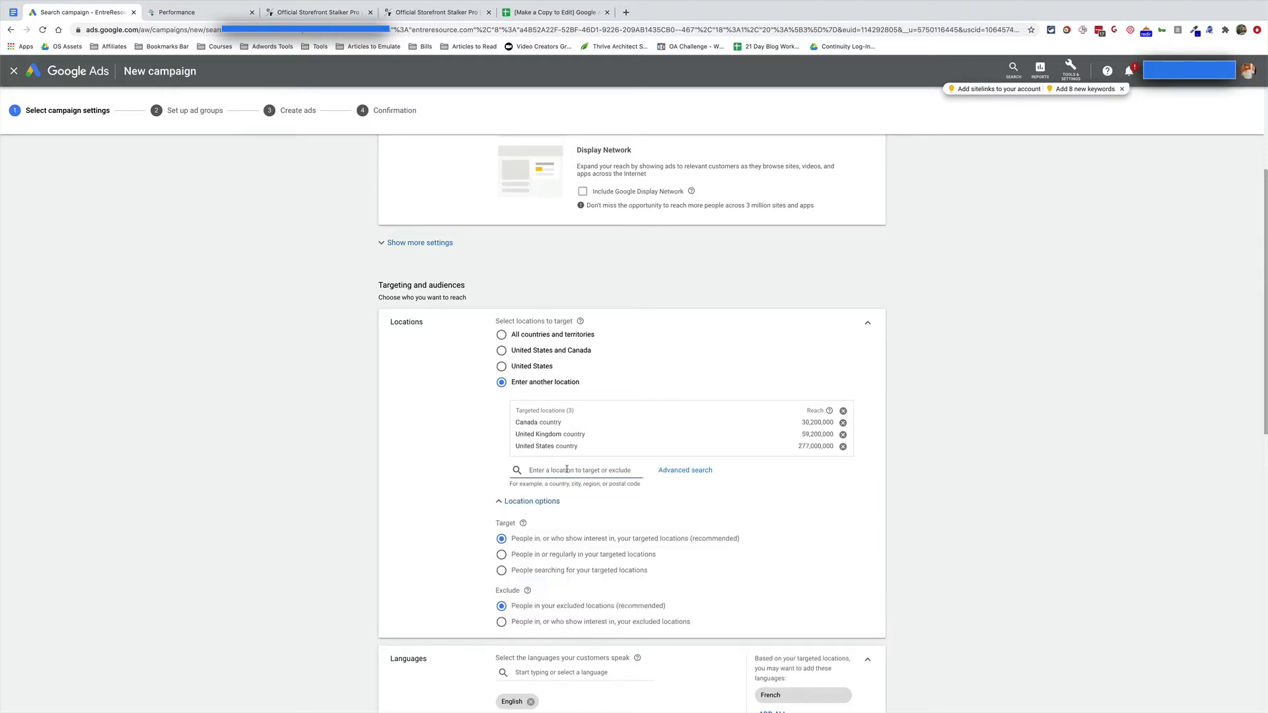
pyautogui.write('austral')
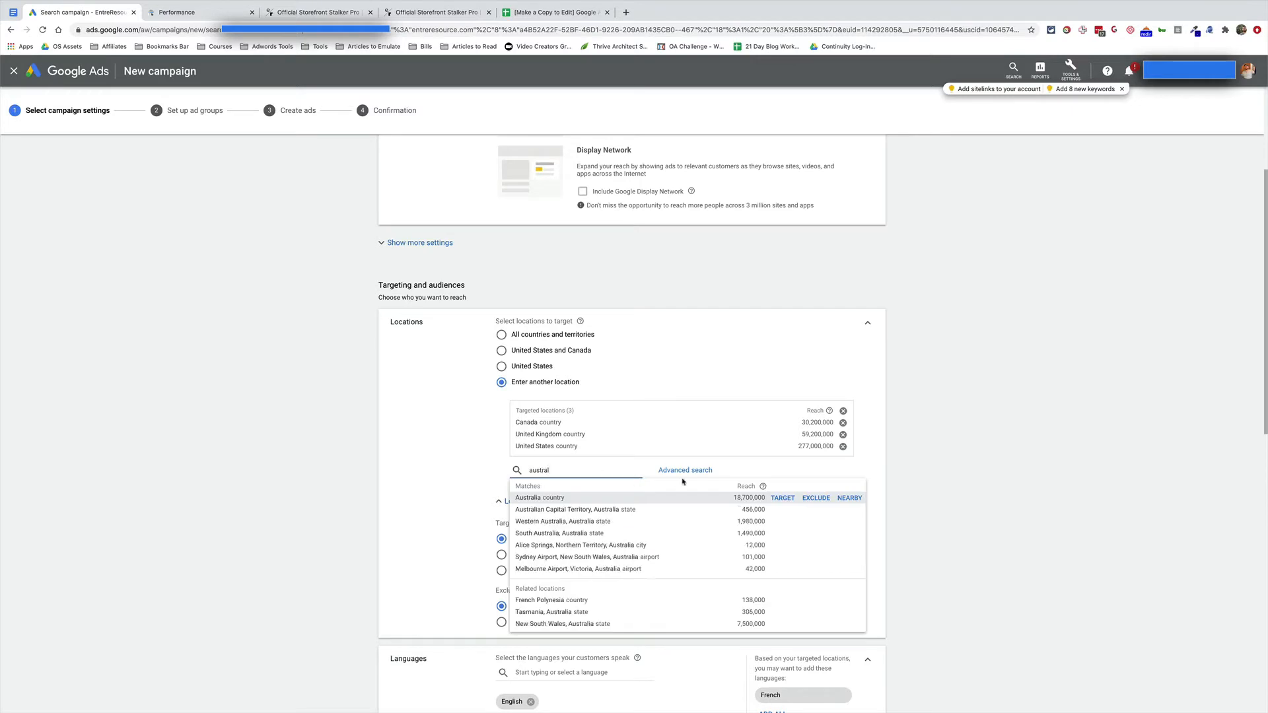
pyautogui.click(782, 498)
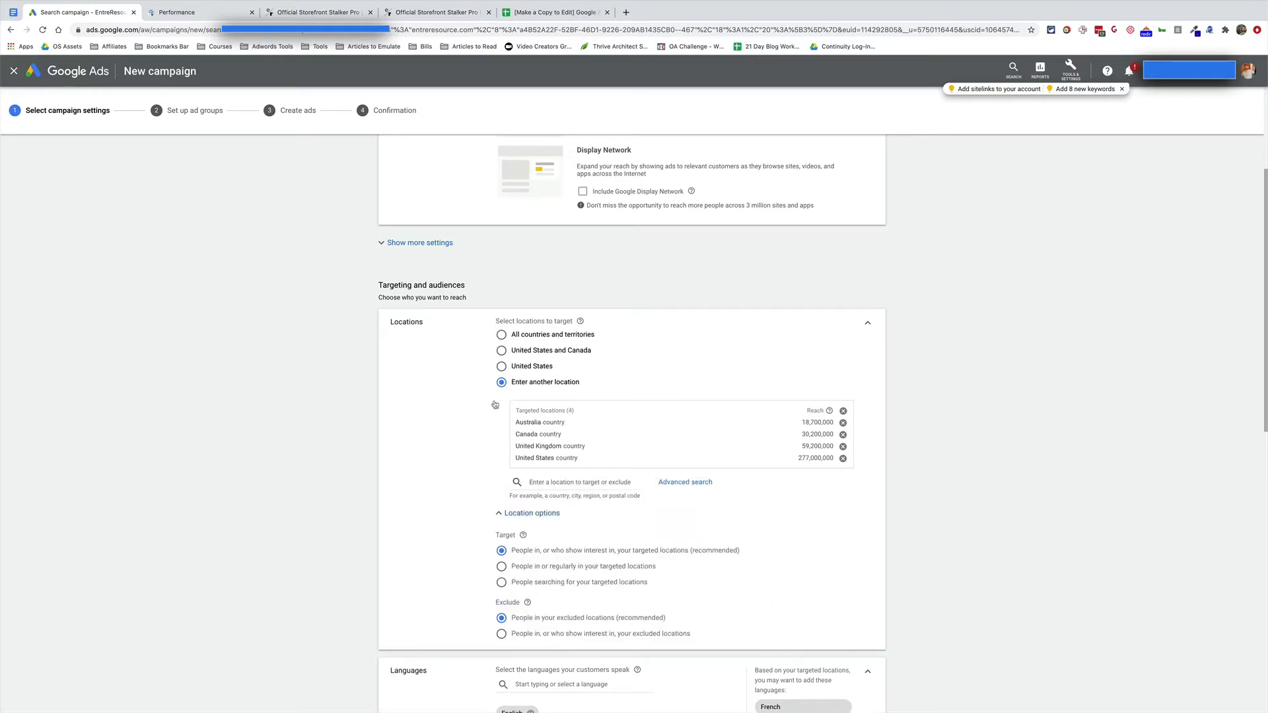
# Review the campaign's location options, language and audience settings, expanding the audiences section and collapsing it again.
pyautogui.scroll(-3, 578, 472)
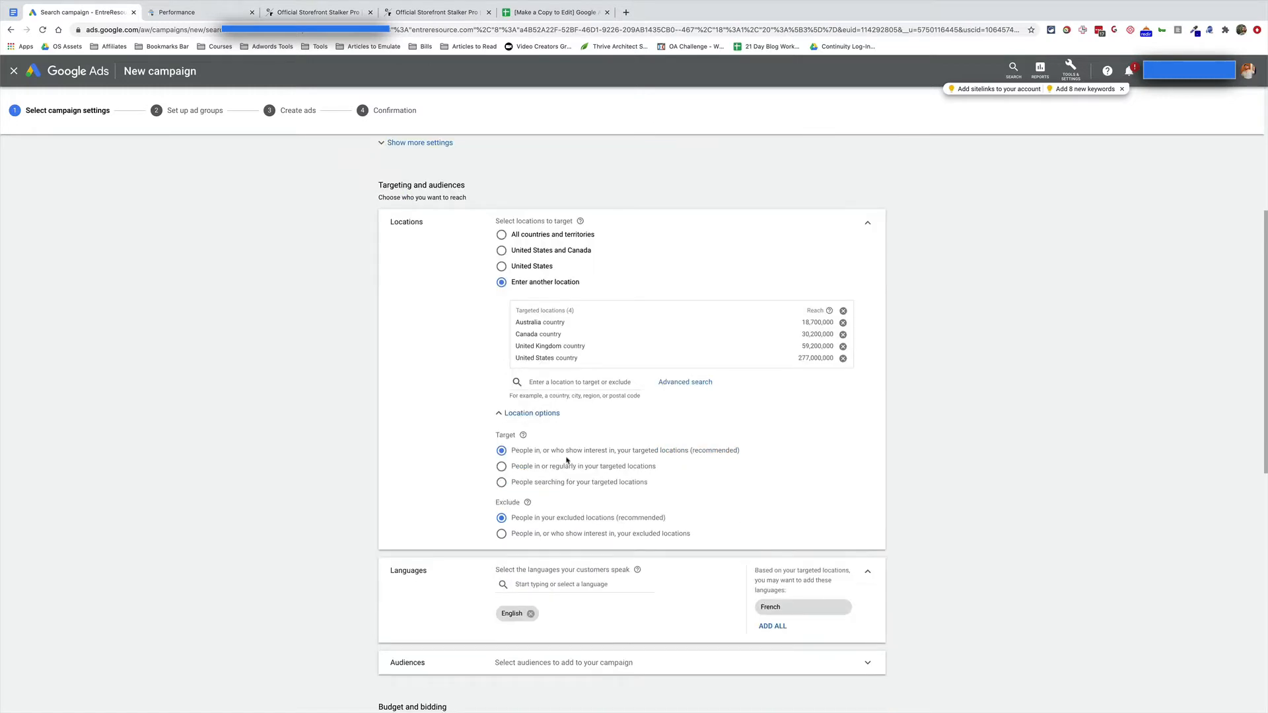
pyautogui.scroll(-3, 625, 482)
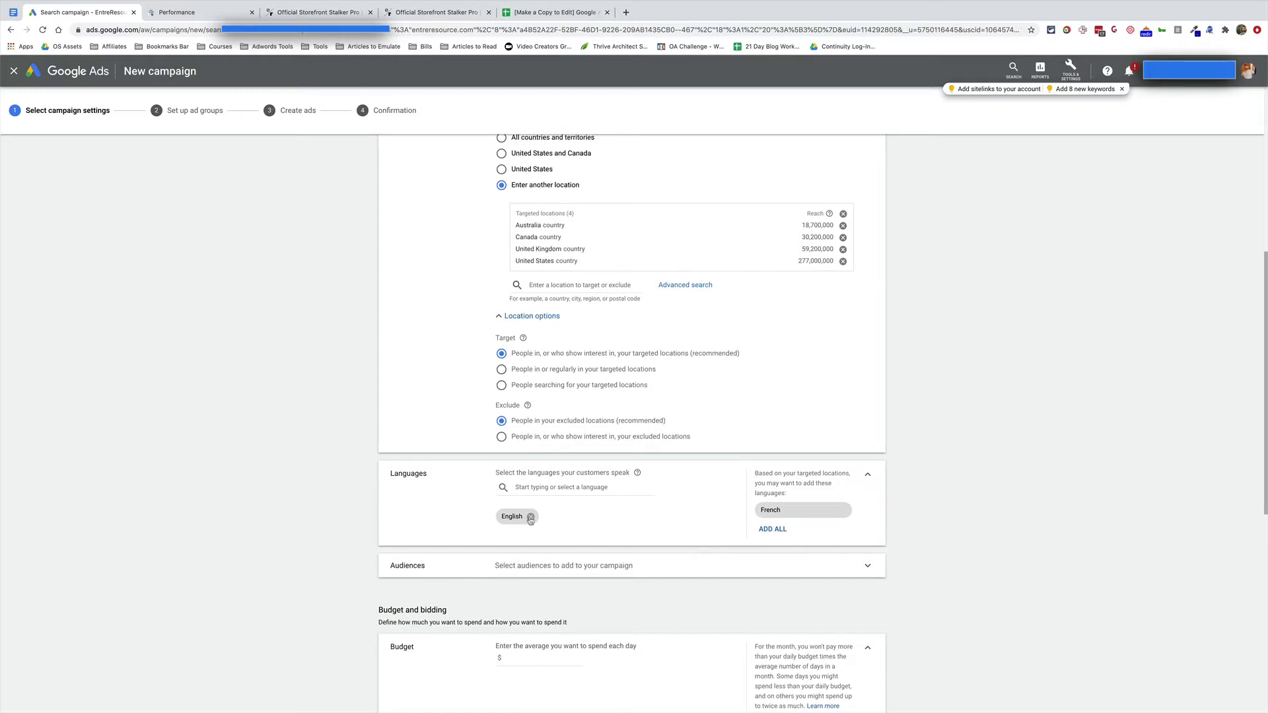
pyautogui.scroll(-1, 561, 462)
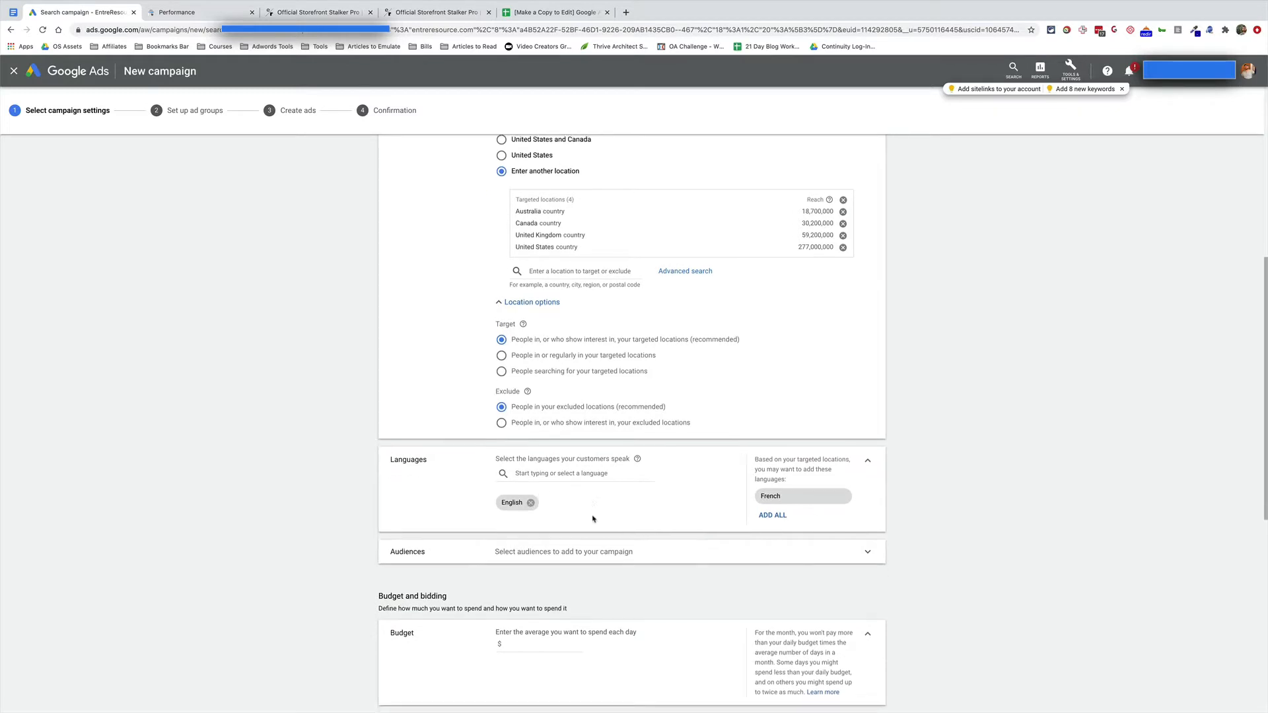
pyautogui.scroll(-3, 672, 449)
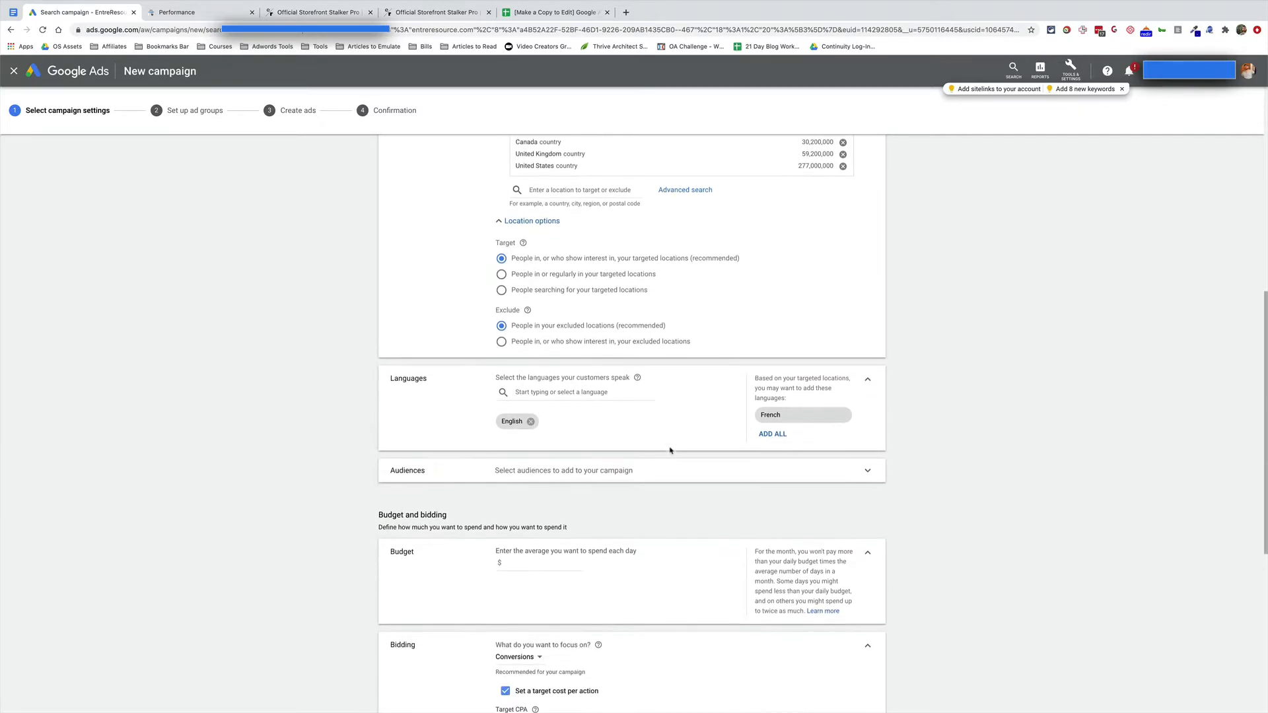
pyautogui.click(636, 414)
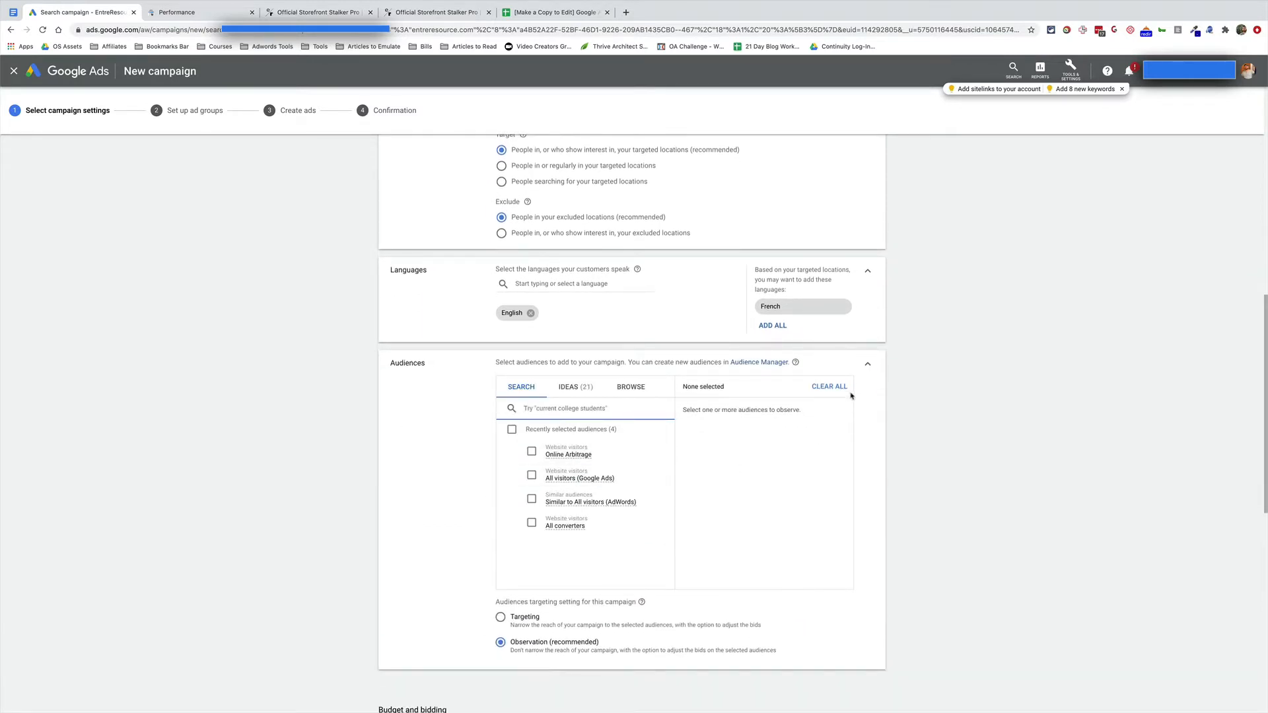
pyautogui.click(871, 368)
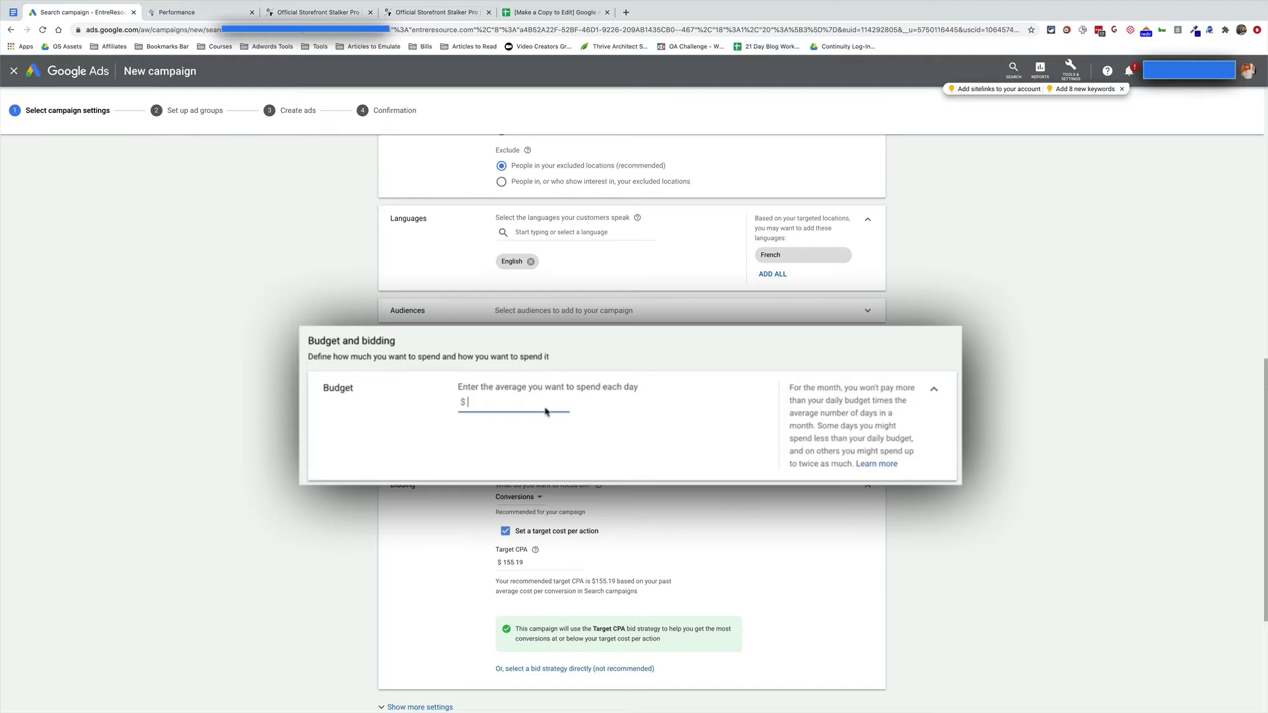
# Set the campaign's average daily budget to $20.
pyautogui.write('10')
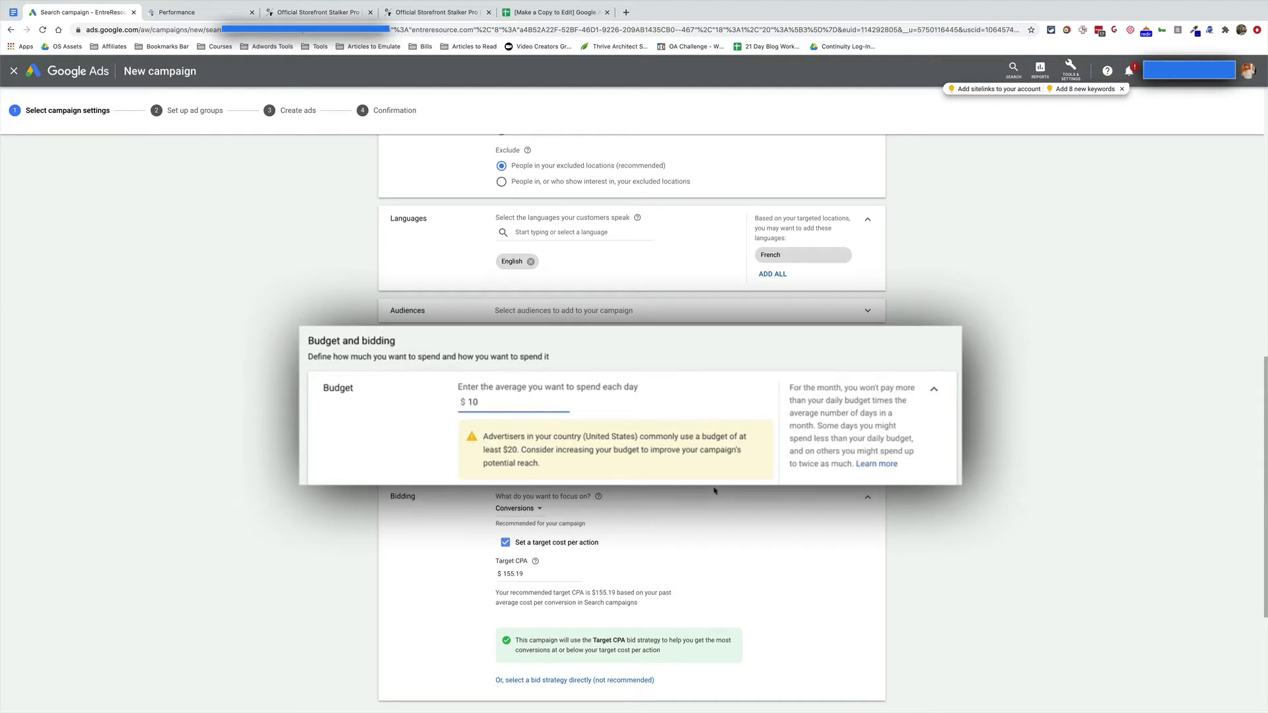
pyautogui.press('super+a')
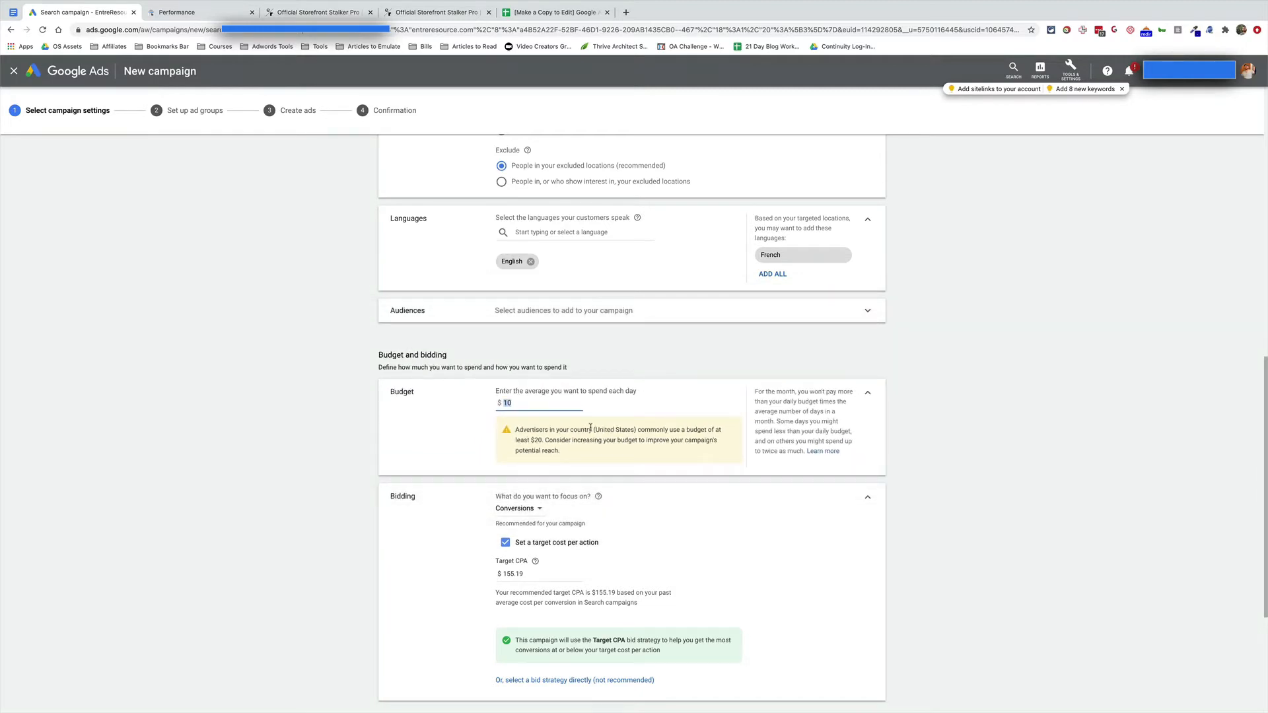
pyautogui.write('20')
# Keep Conversions as the bidding focus and set the target cost per action to $15.
pyautogui.scroll(-2, 512, 429)
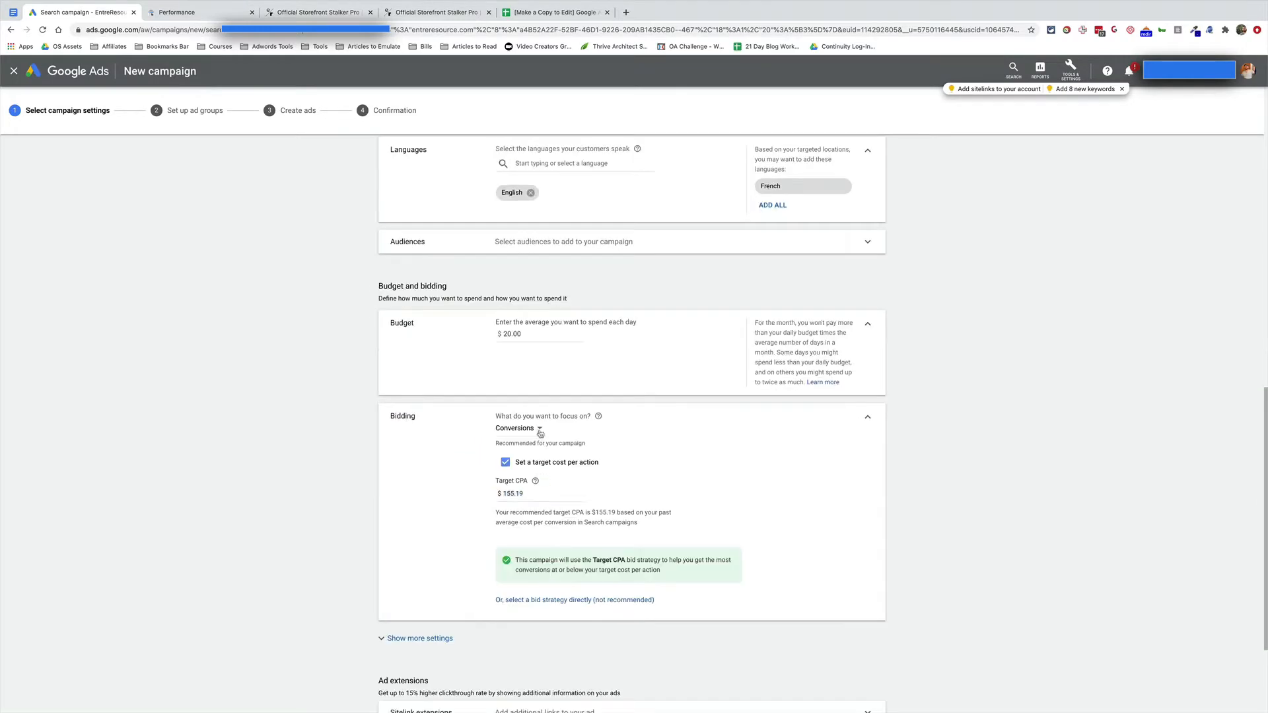
pyautogui.click(539, 429)
pyautogui.click(550, 456)
pyautogui.doubleClick(556, 488)
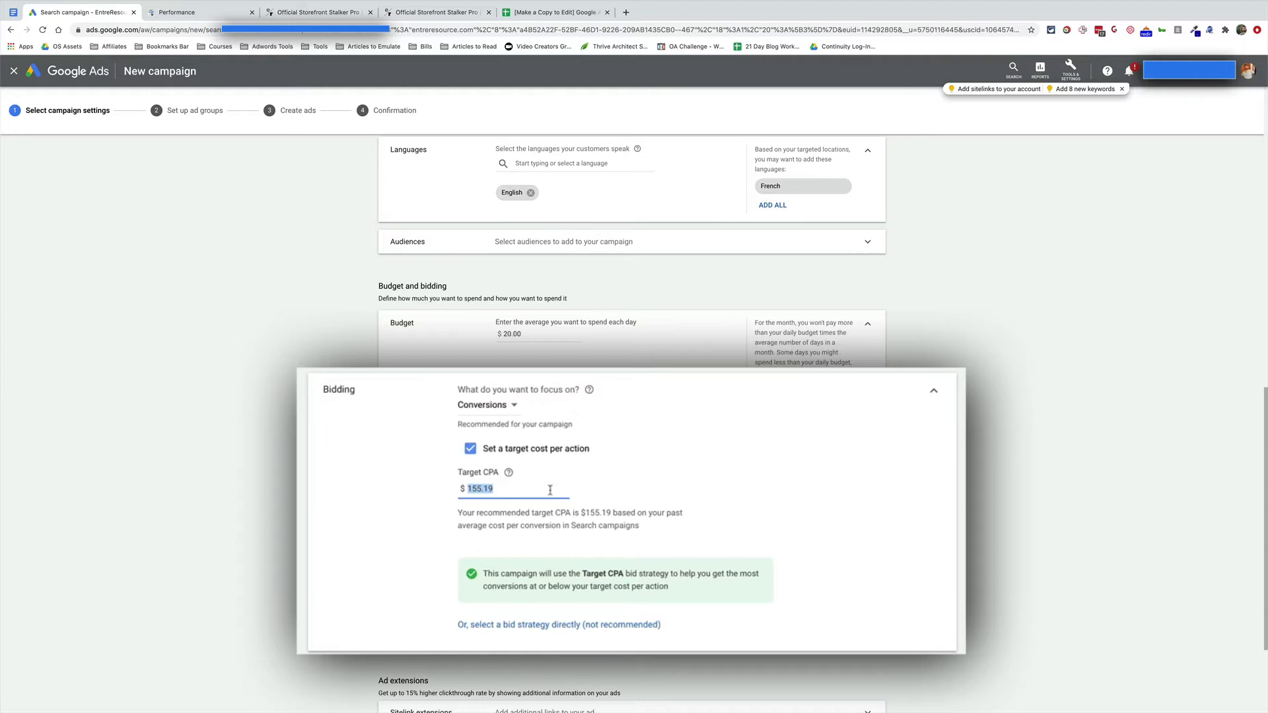
pyautogui.write('15')
pyautogui.click(410, 483)
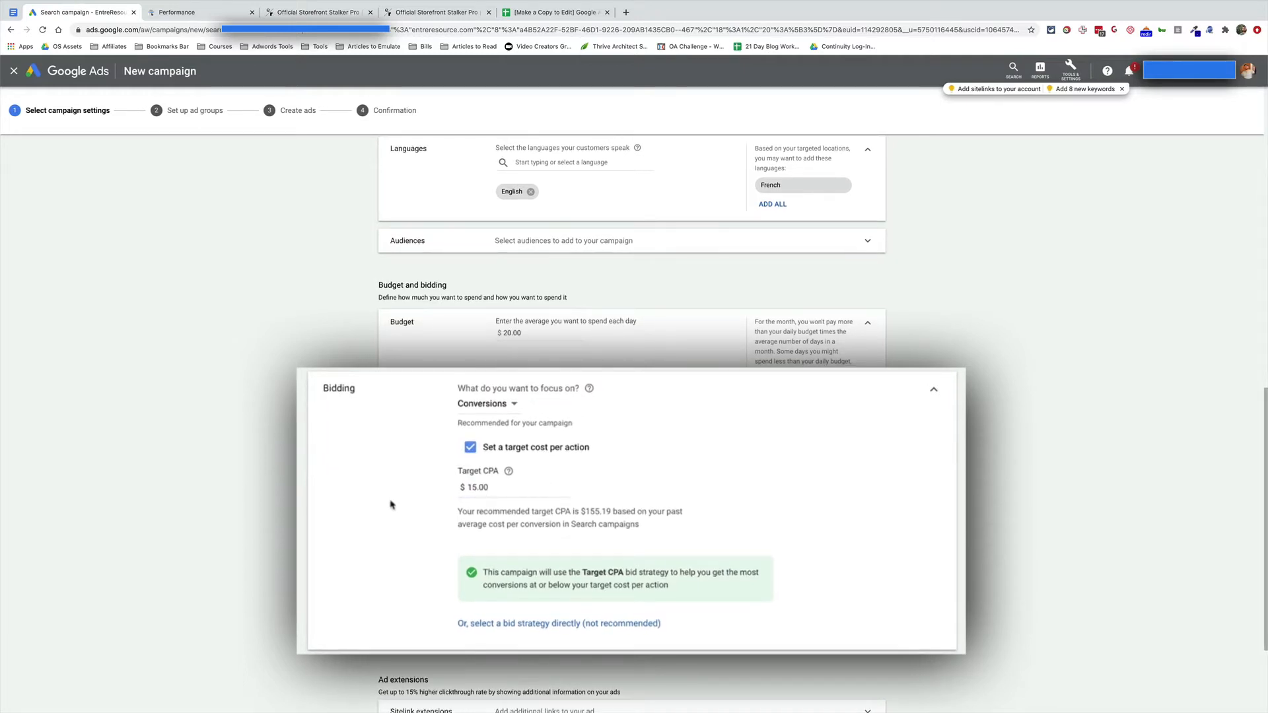
# Expand the sitelink extensions section under the campaign's ad extensions.
pyautogui.scroll(-1, 392, 507)
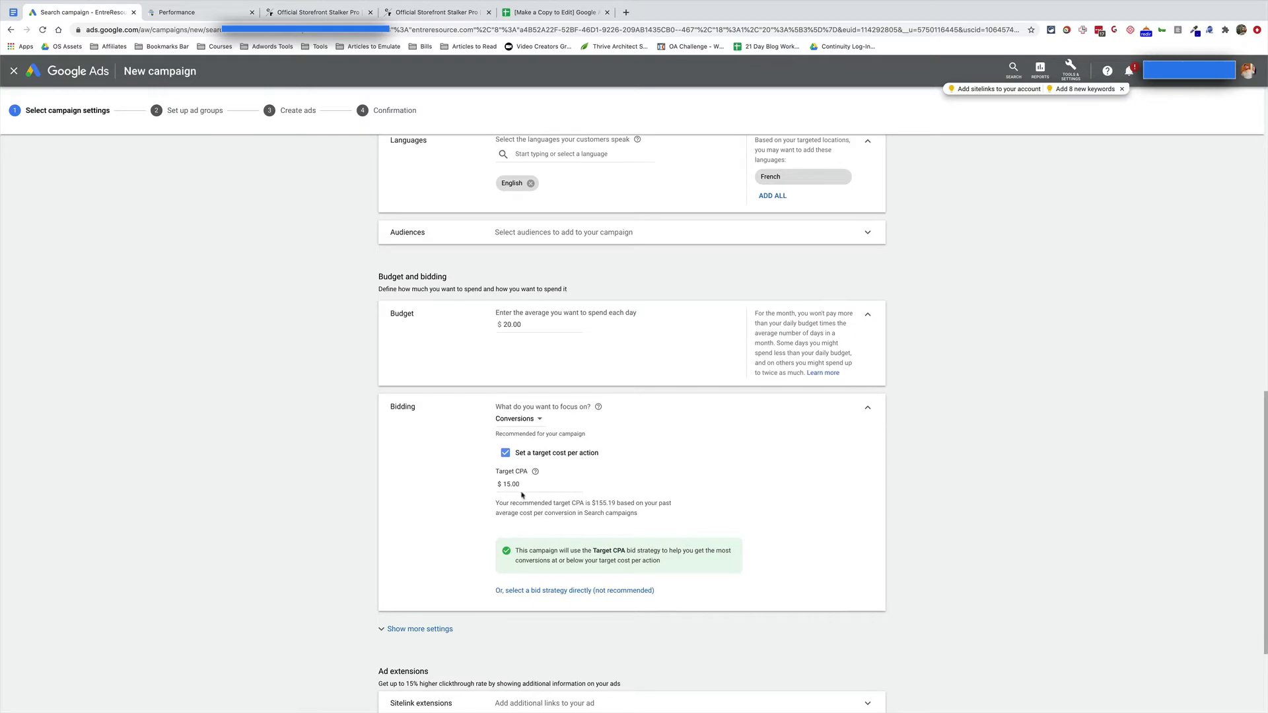
pyautogui.scroll(-2, 522, 494)
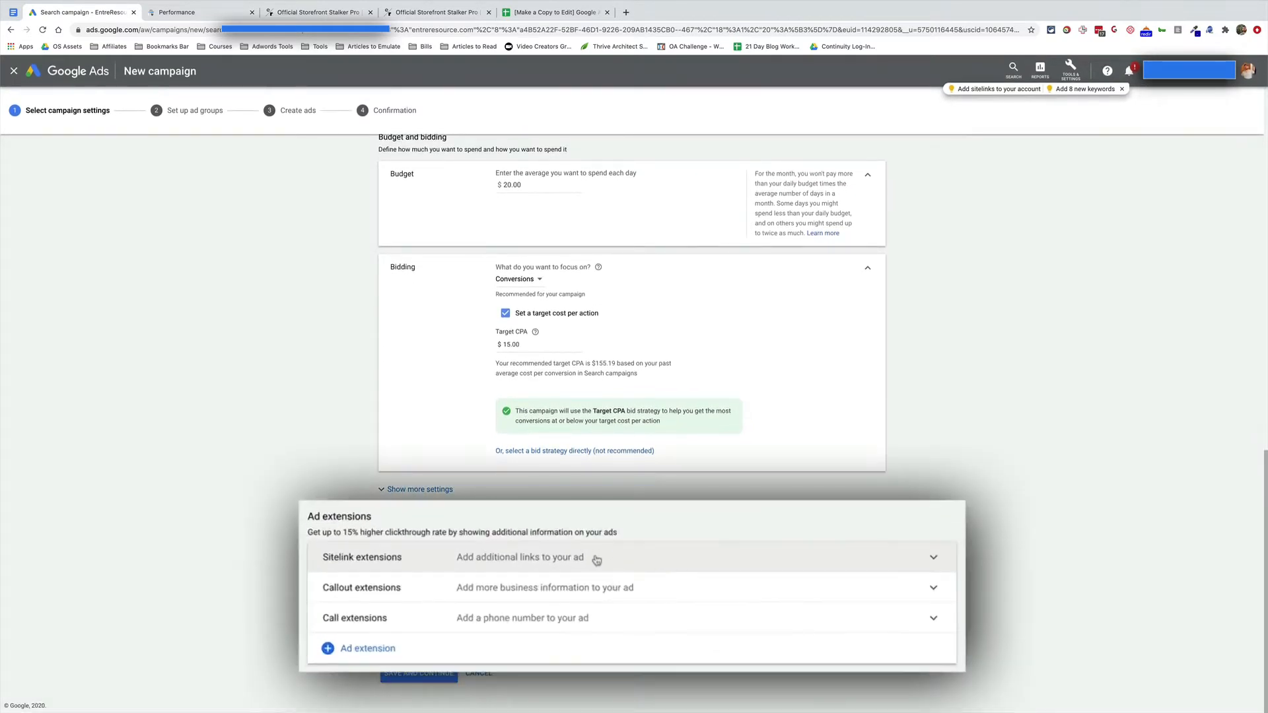
pyautogui.click(596, 560)
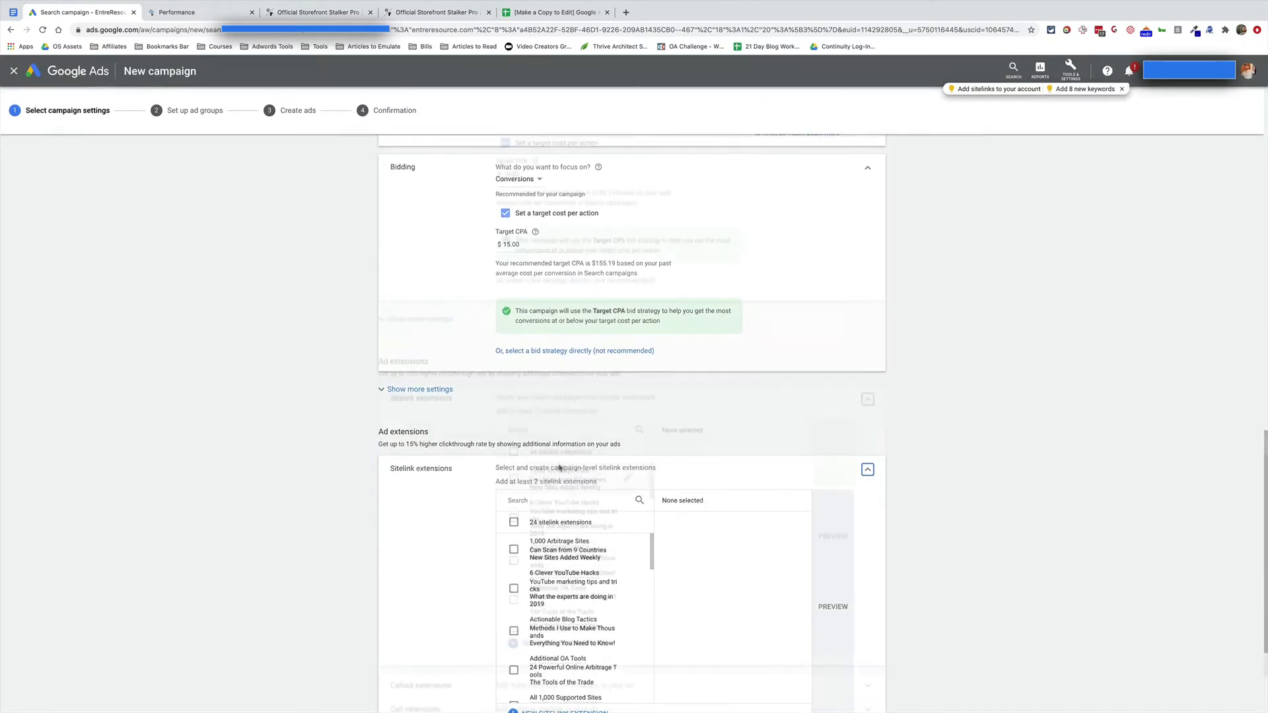
# Switch to the Google AdWords Planning Template spreadsheet and set the text of Sitelink Extension 1 to "This is automatic".
pyautogui.click(553, 12)
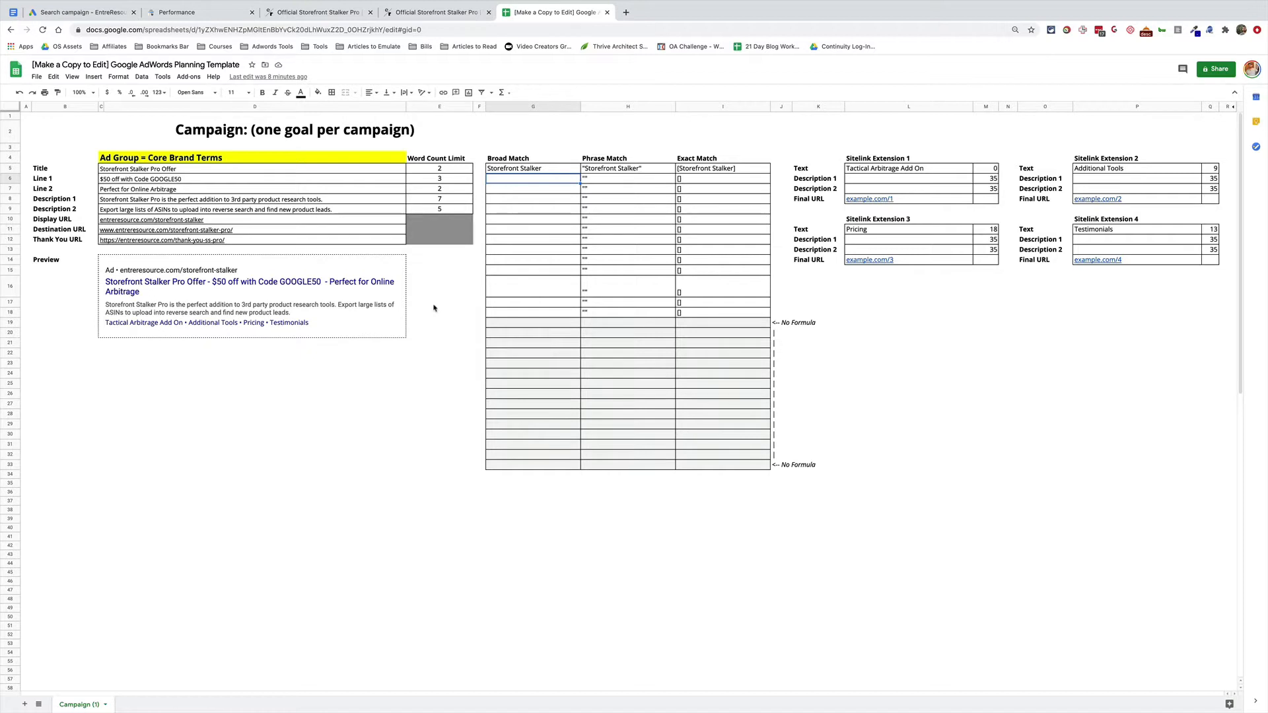
pyautogui.click(943, 172)
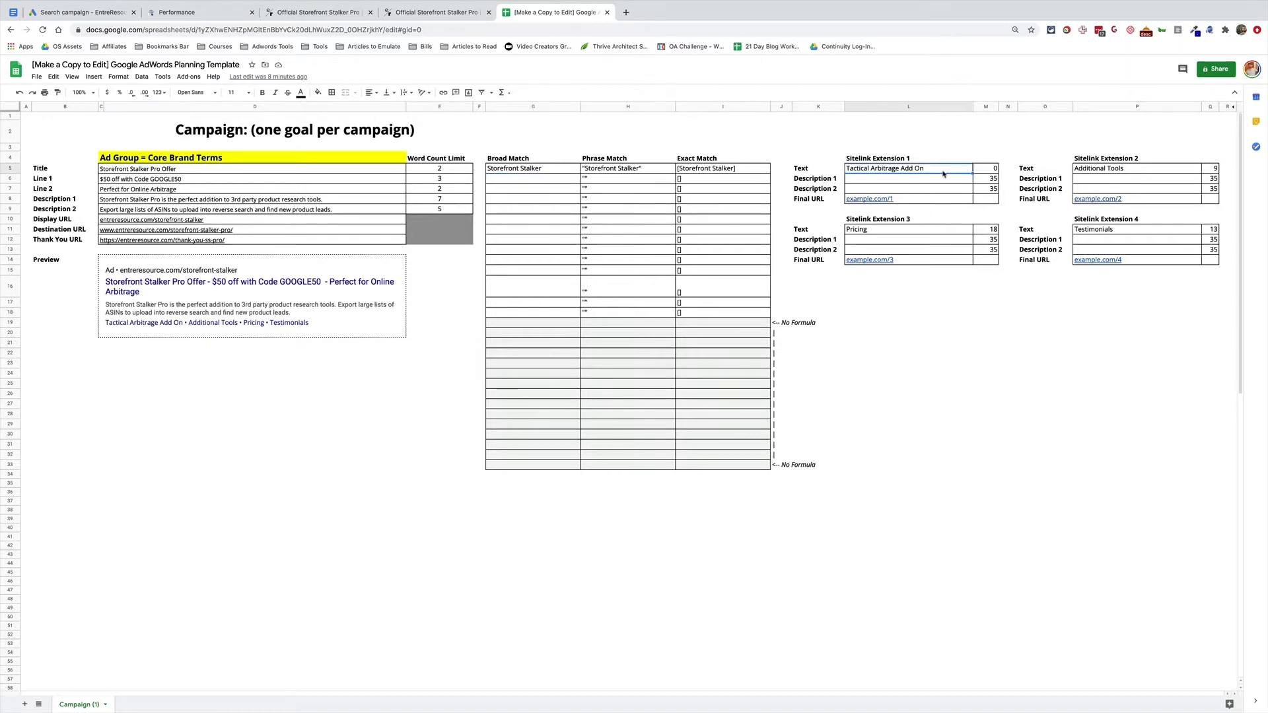
pyautogui.write('This is automa')
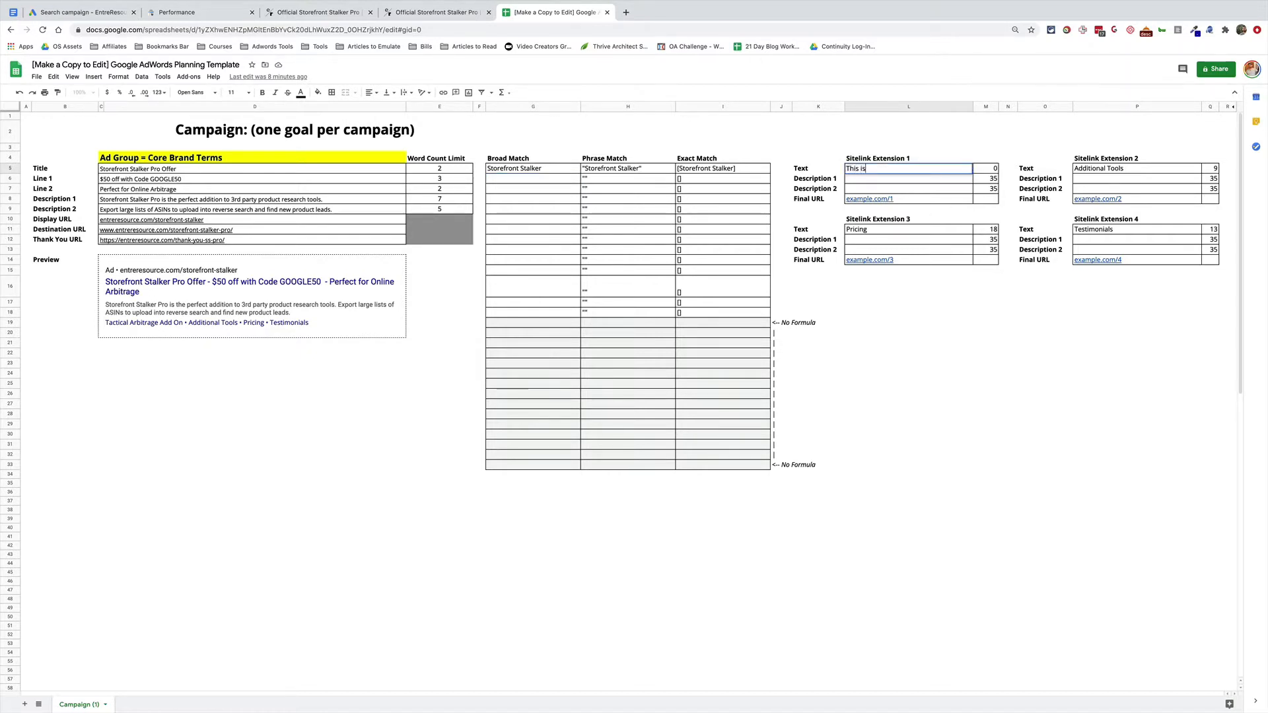
pyautogui.write('tive')
pyautogui.press('BackSpace')
pyautogui.write('ive')
pyautogui.press('BackSpace')
pyautogui.write('c')
pyautogui.press('Return')
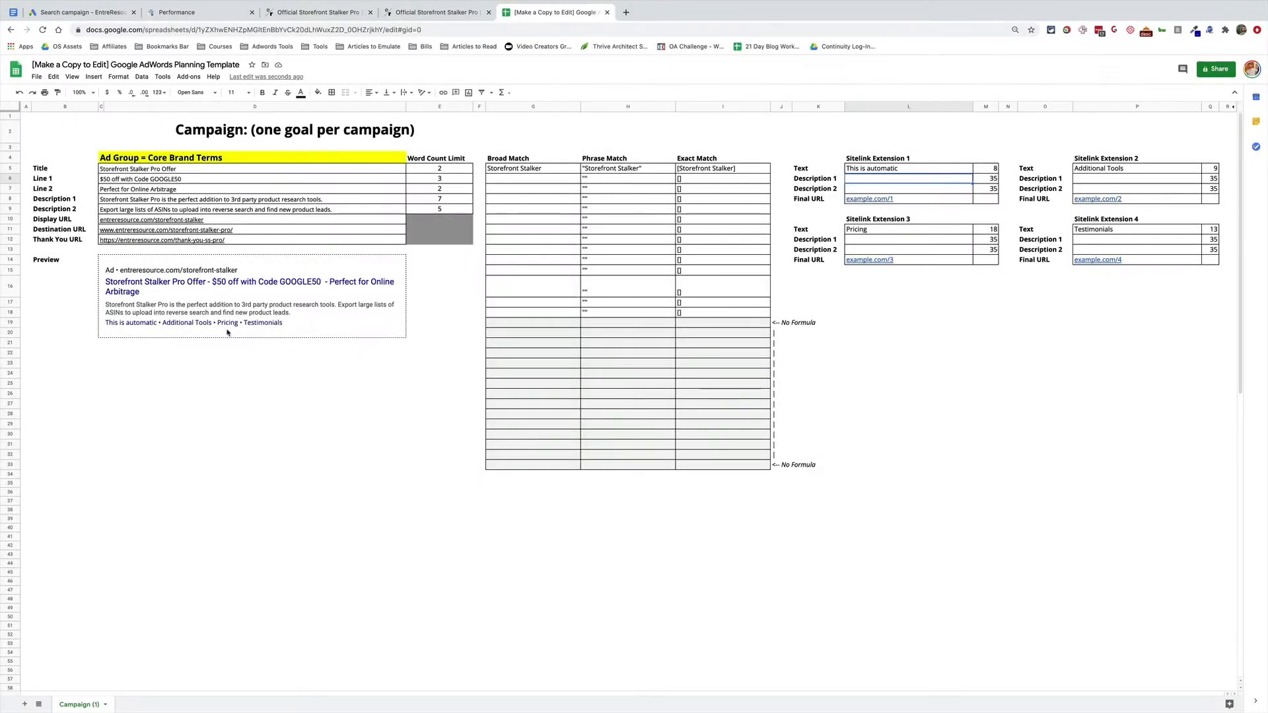
# Set the text of Sitelink Extension 3 to "FAQ 2020" and select its final URL cell.
pyautogui.click(879, 233)
pyautogui.write('FAQ')
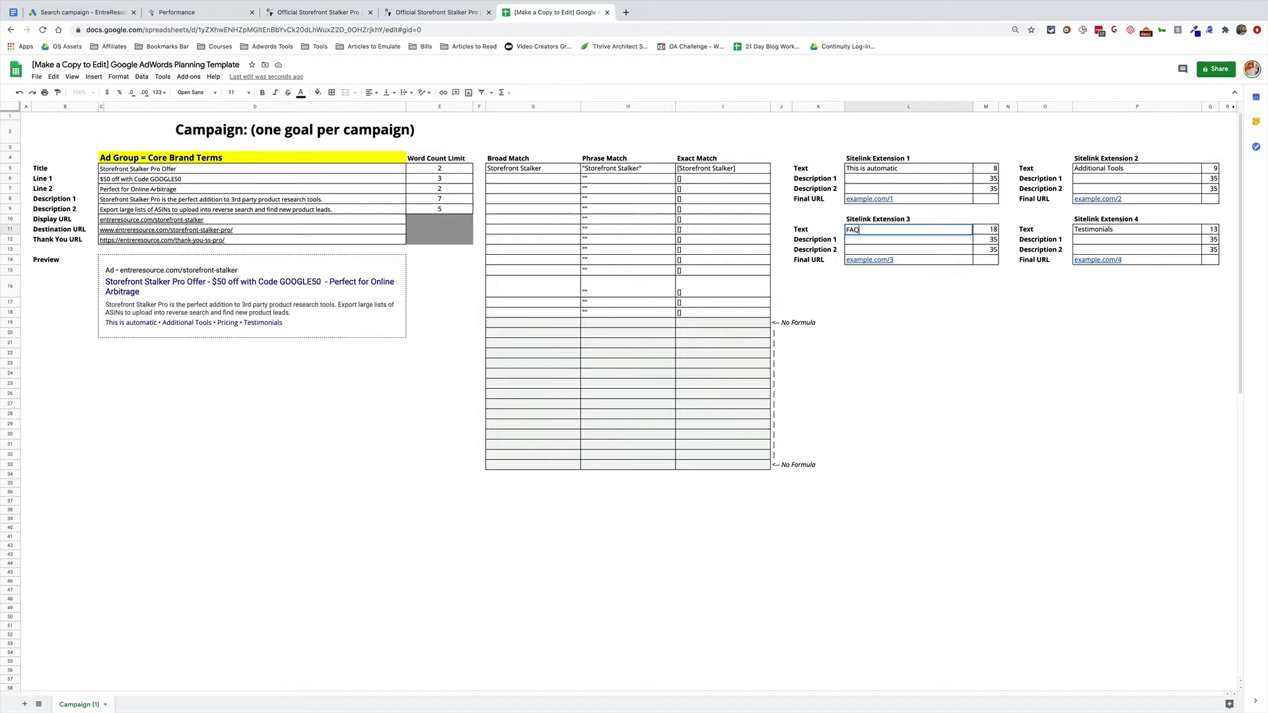
pyautogui.write(' 2020')
pyautogui.press('Return')
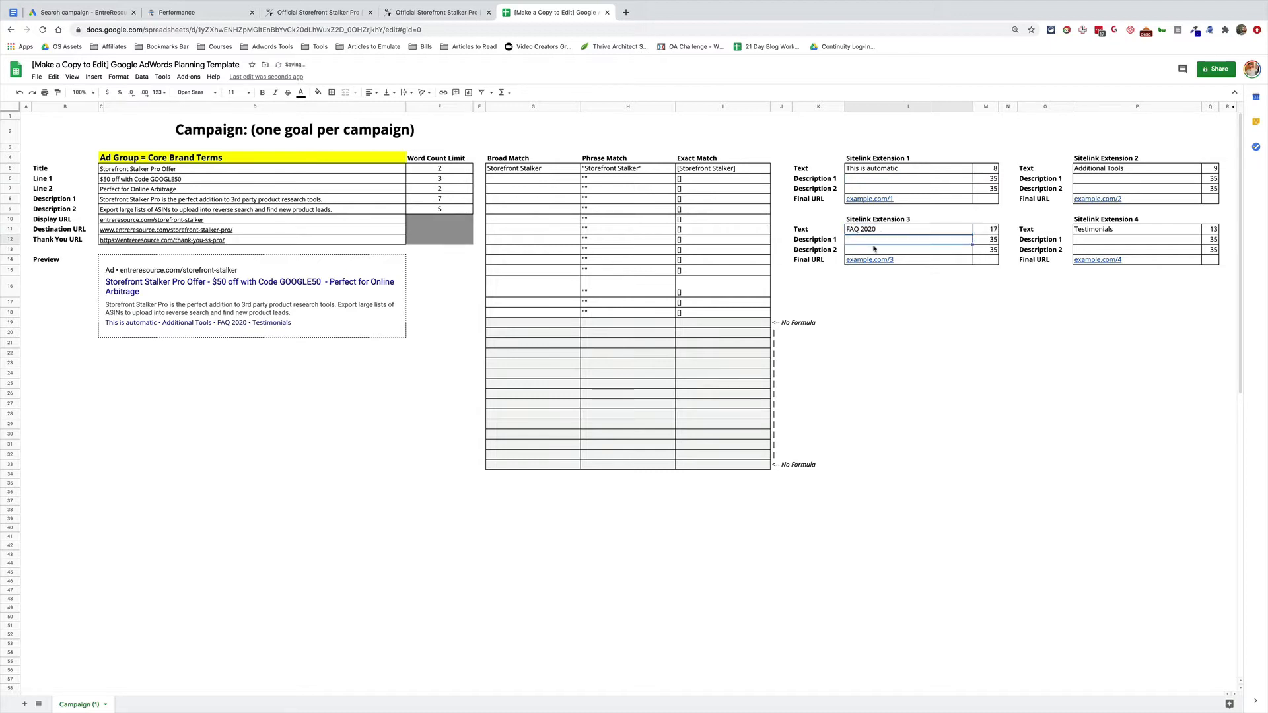
pyautogui.click(923, 261)
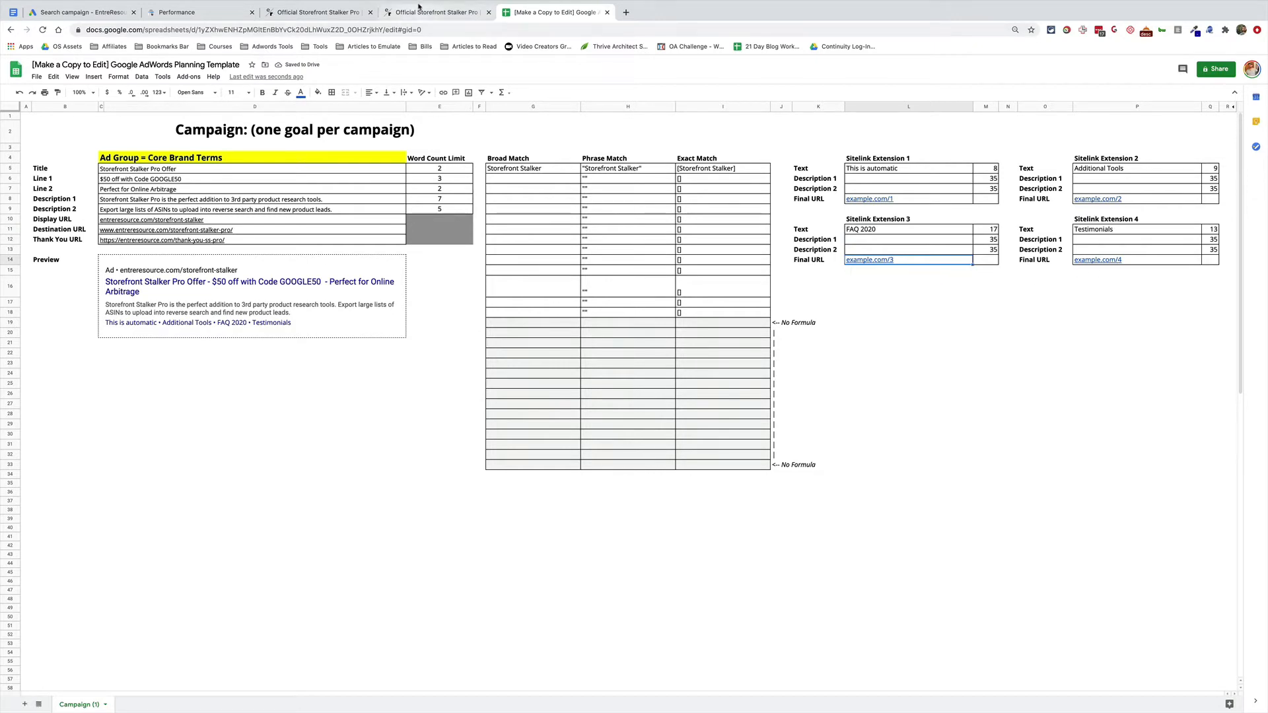
# Switch back to the new campaign in Google Ads and go to its list of sitelink extensions.
pyautogui.click(210, 13)
pyautogui.click(80, 12)
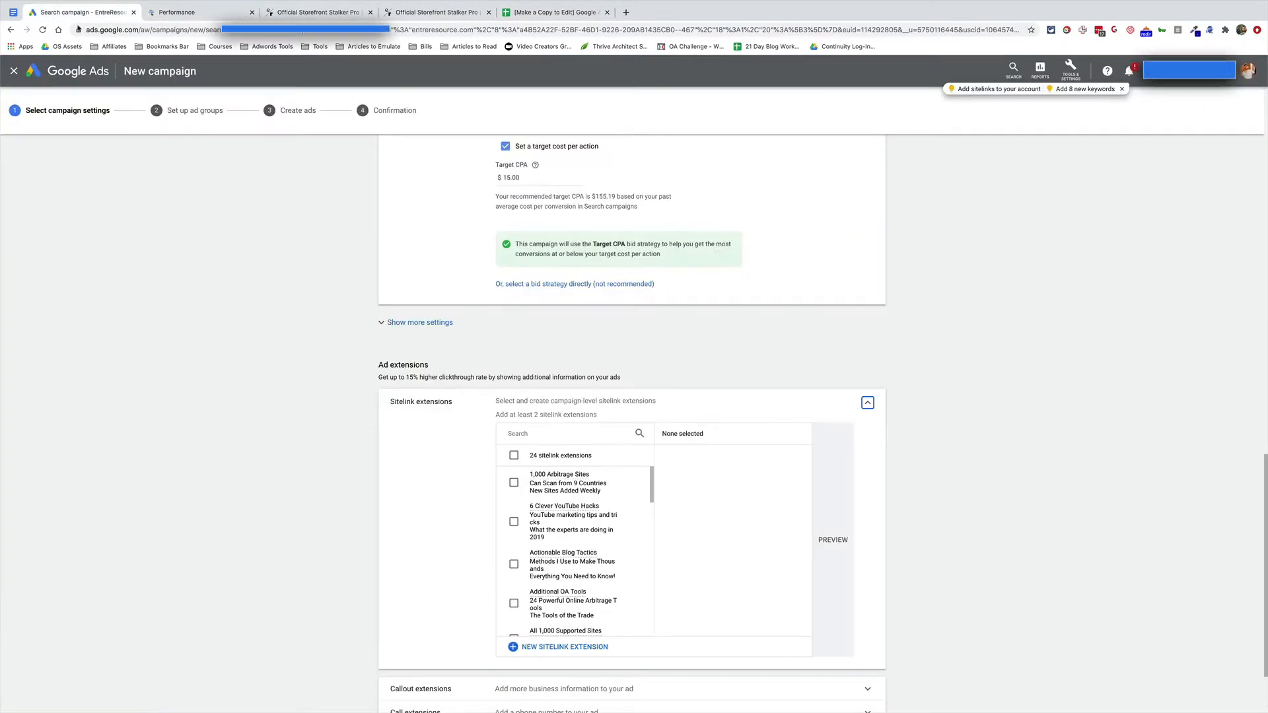
pyautogui.scroll(-2, 581, 528)
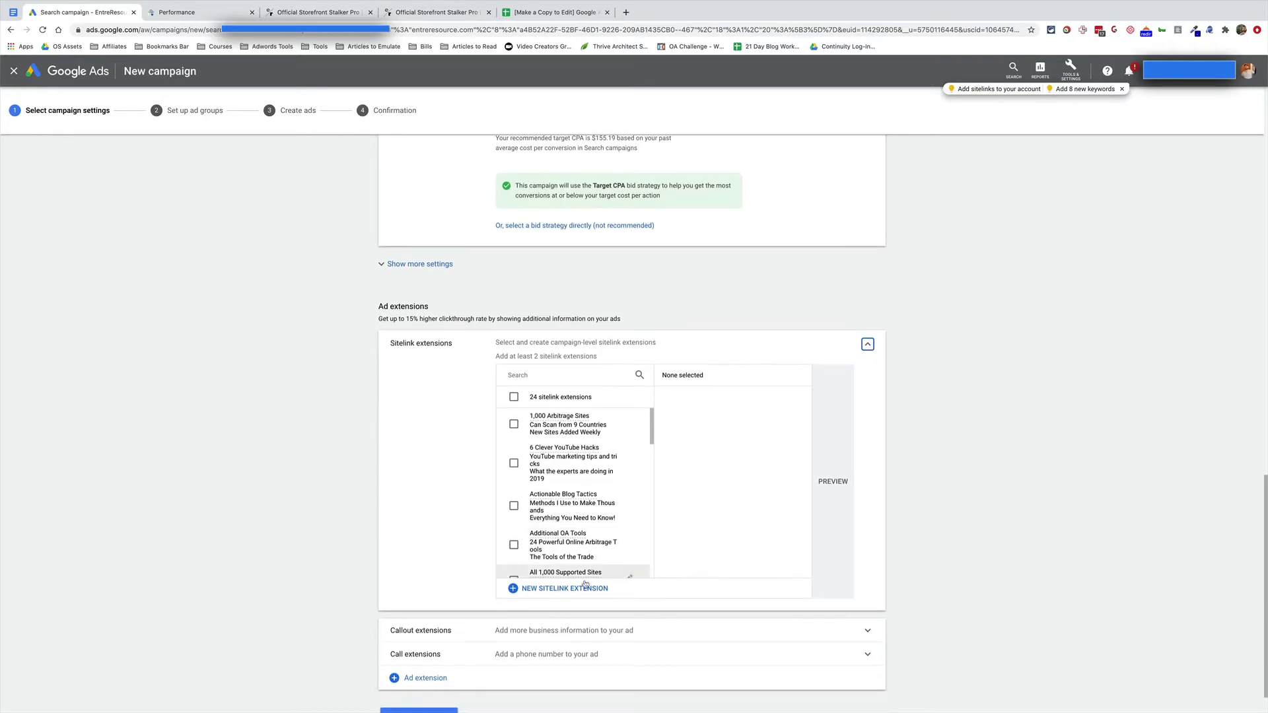
# Draft a new sitelink extension with the text "This is an example" and the final URL example.com, and discard it.
pyautogui.click(565, 588)
pyautogui.scroll(-2, 604, 509)
pyautogui.click(588, 268)
pyautogui.write('asdf')
pyautogui.press('BackSpace')
pyautogui.press('BackSpace')
pyautogui.press('BackSpace')
pyautogui.press('BackSpace')
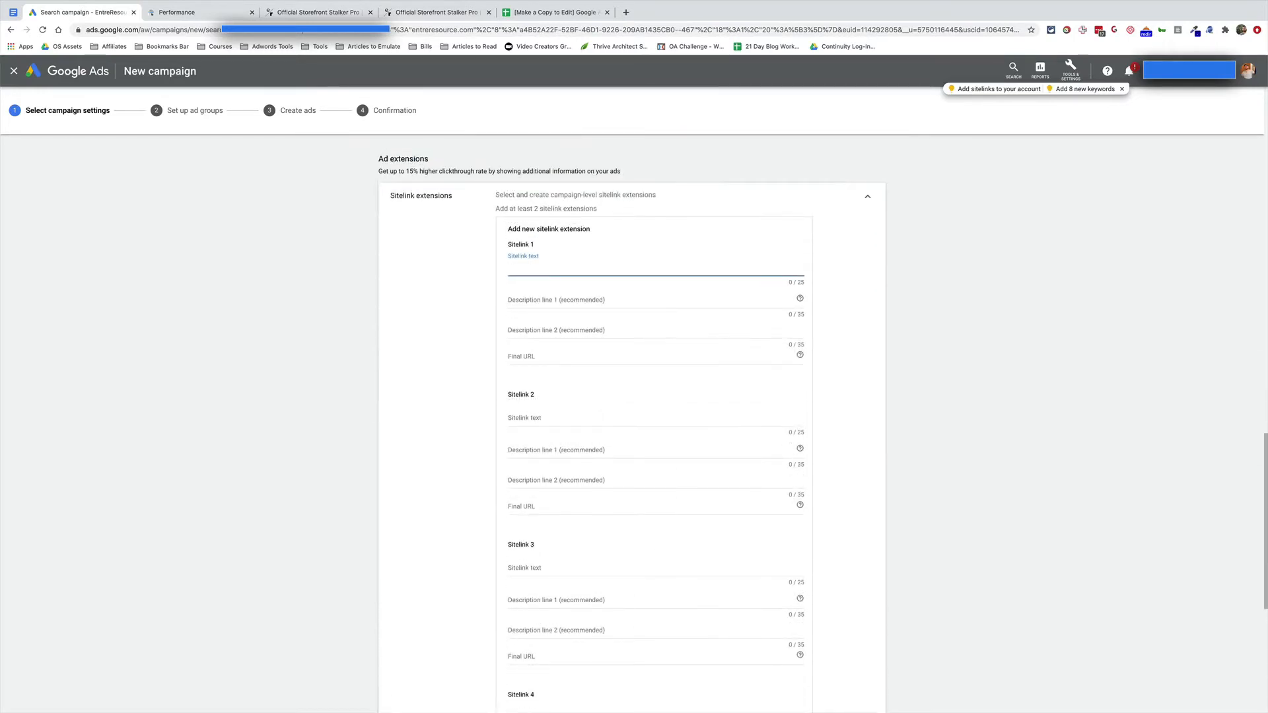
pyautogui.write('This is an example')
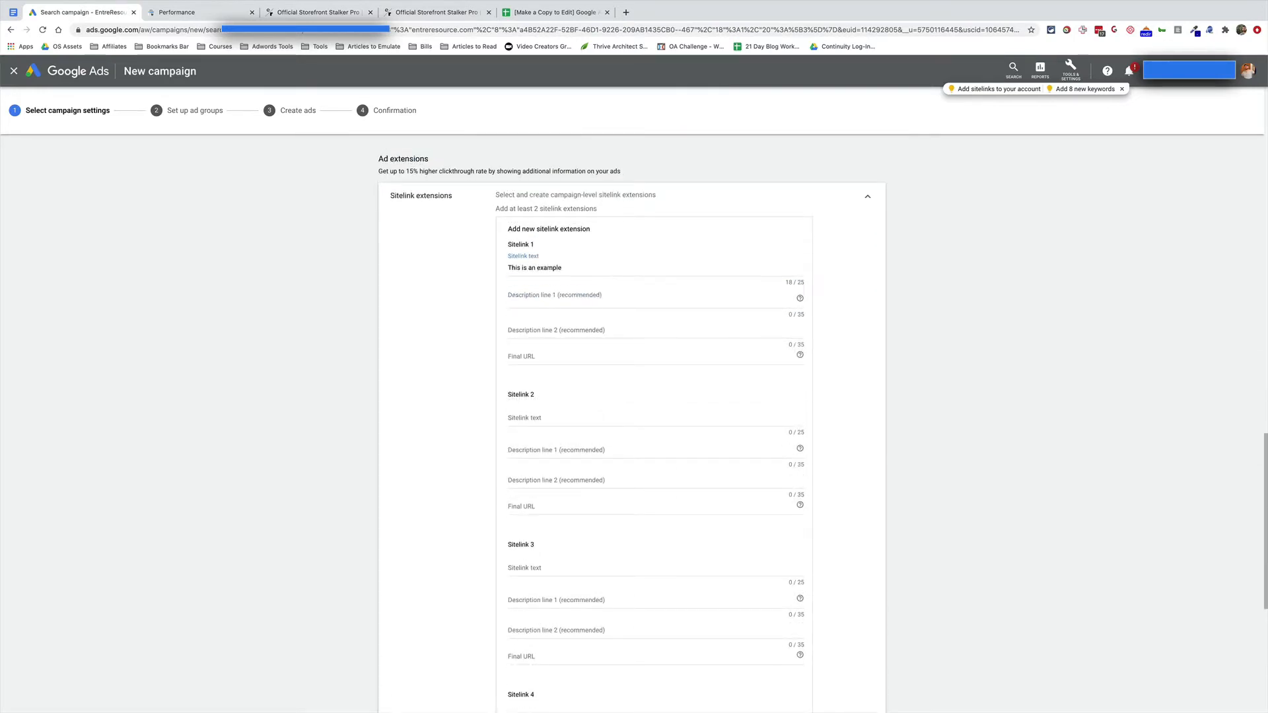
pyautogui.click(592, 355)
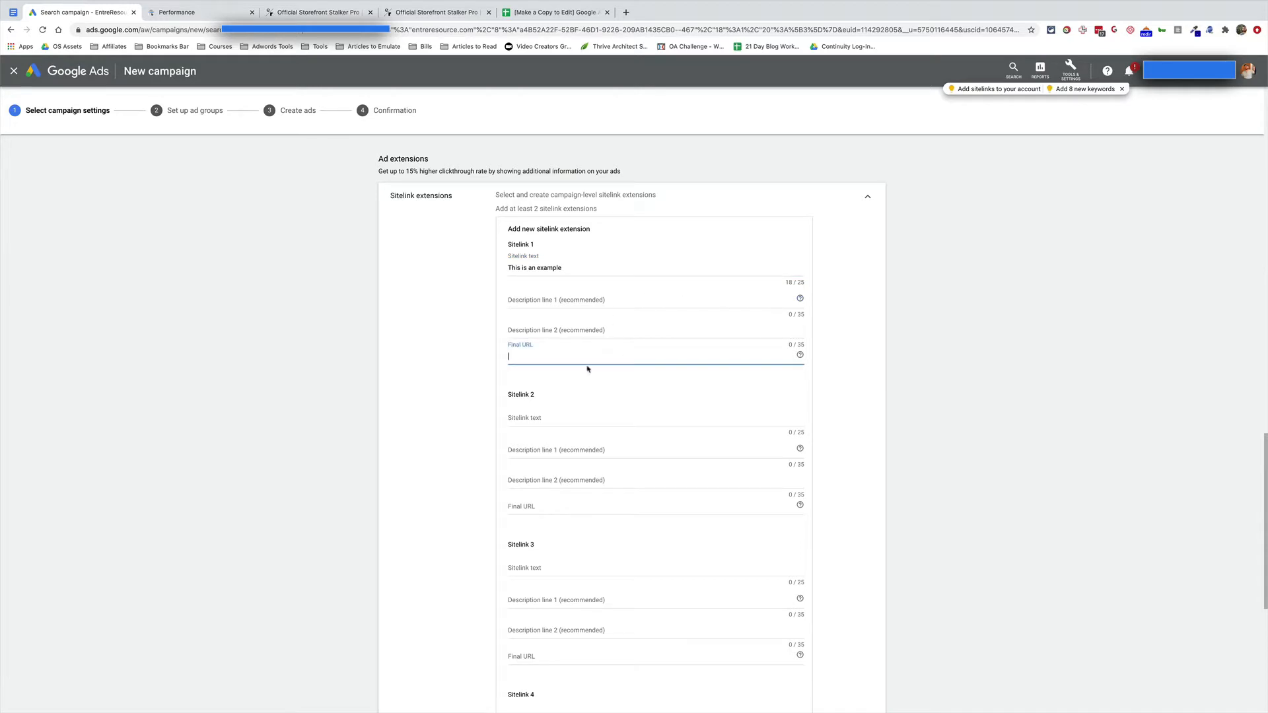
pyautogui.write('example.com')
pyautogui.scroll(-5, 626, 352)
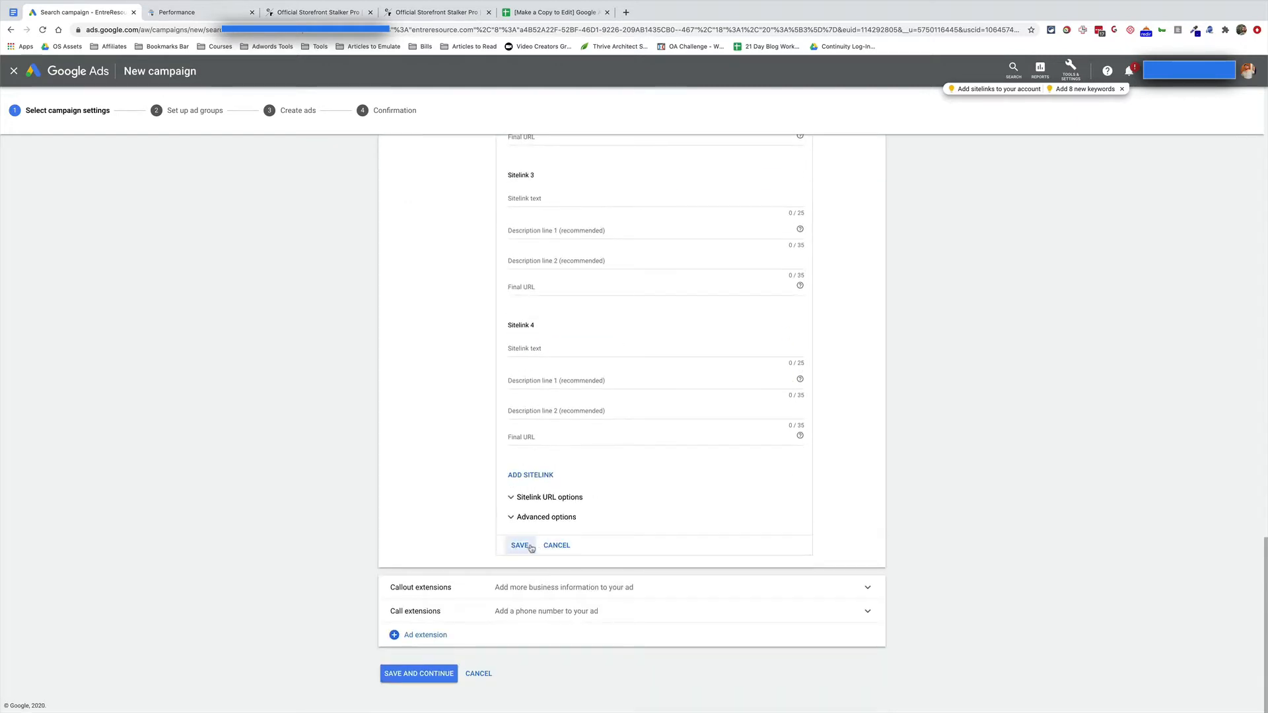
pyautogui.click(568, 546)
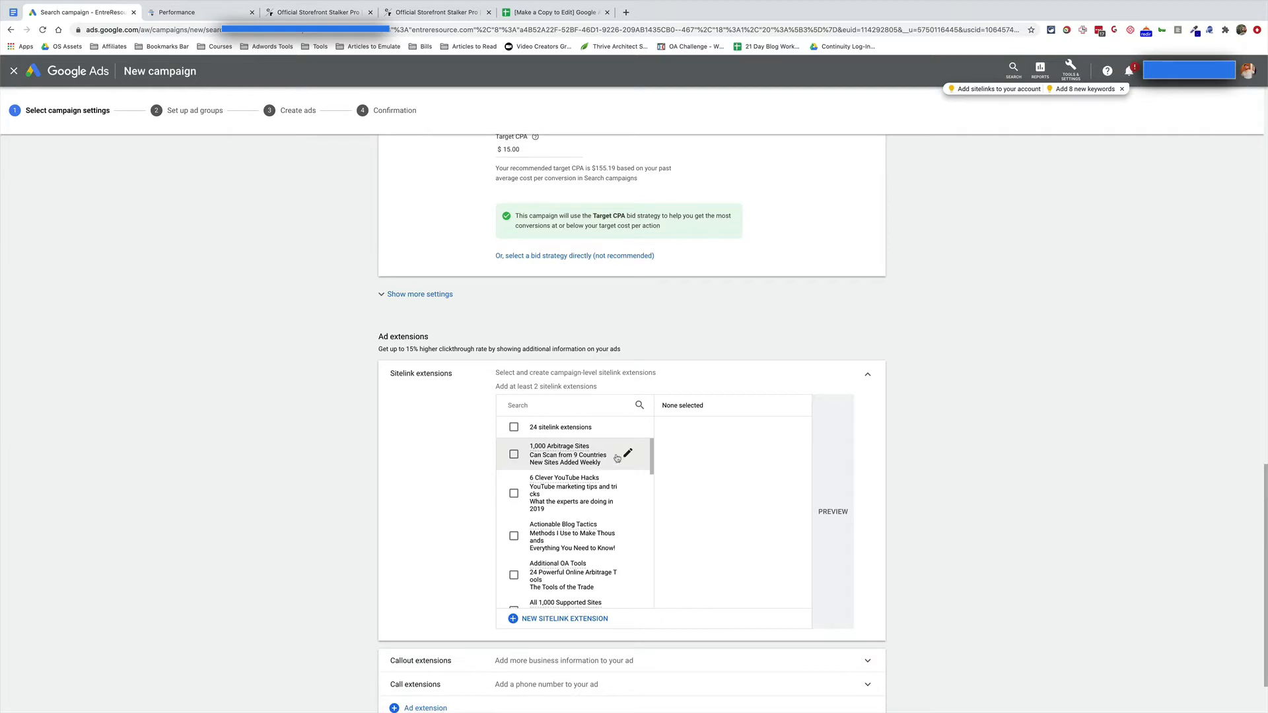
# Select the existing sitelink extensions "1,000 Arbitrage Sites" and "Additional OA Tools" for the campaign.
pyautogui.click(514, 455)
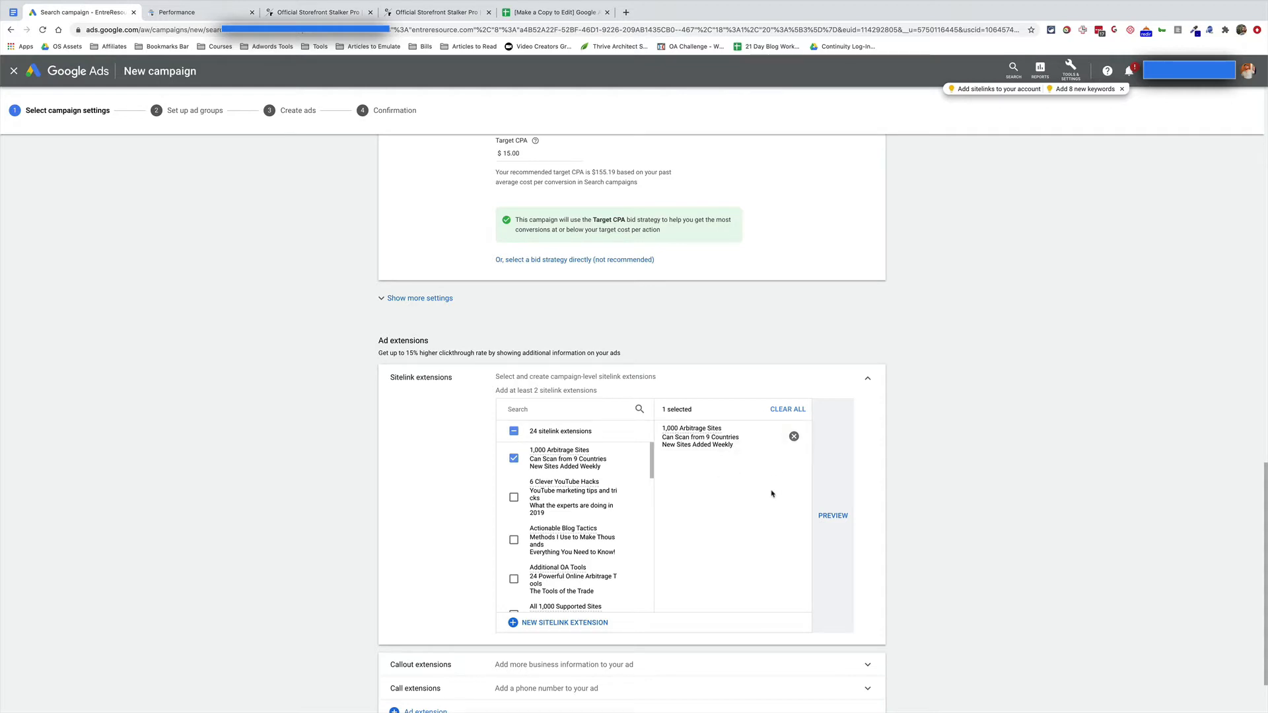
pyautogui.scroll(-1, 746, 493)
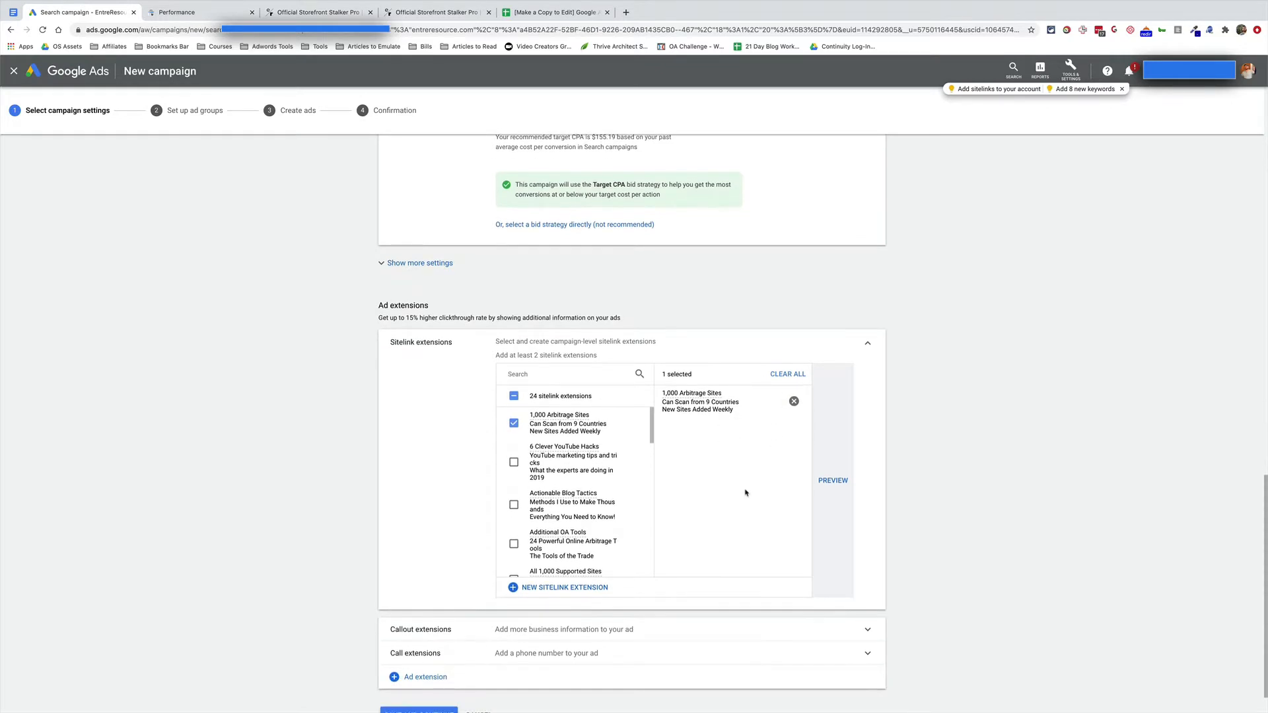
pyautogui.scroll(-1, 633, 494)
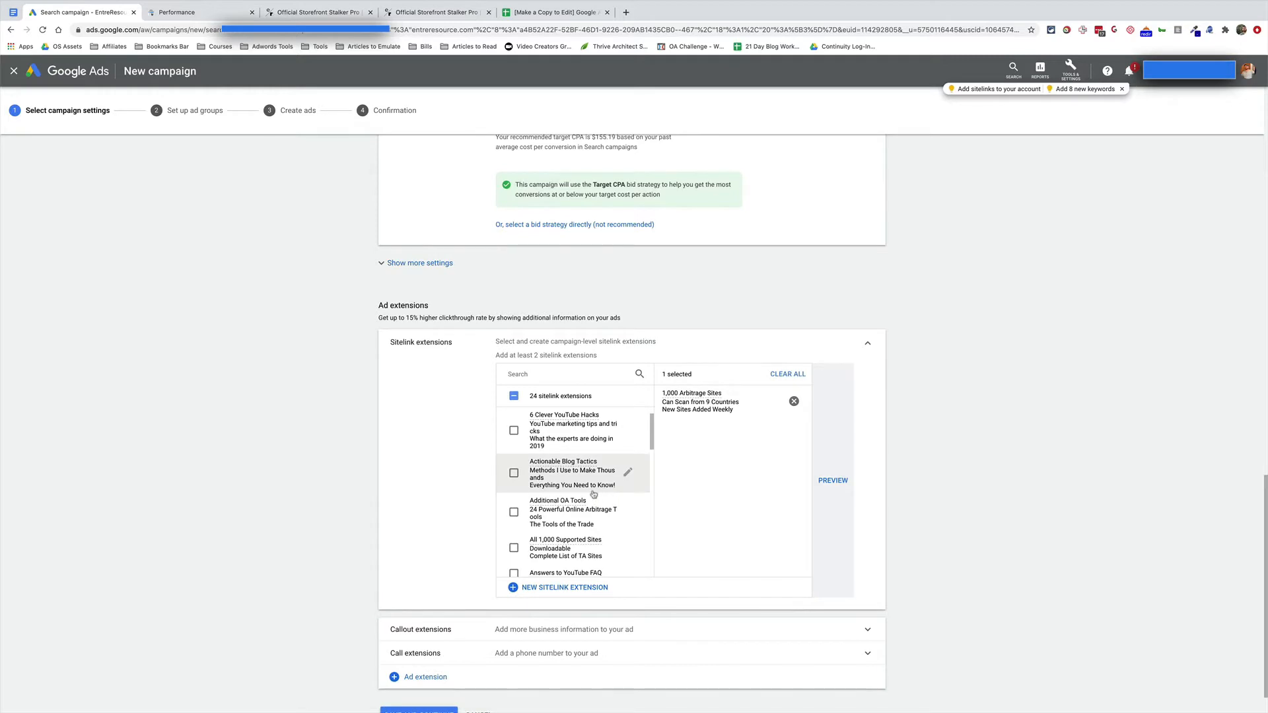
pyautogui.scroll(-1, 577, 494)
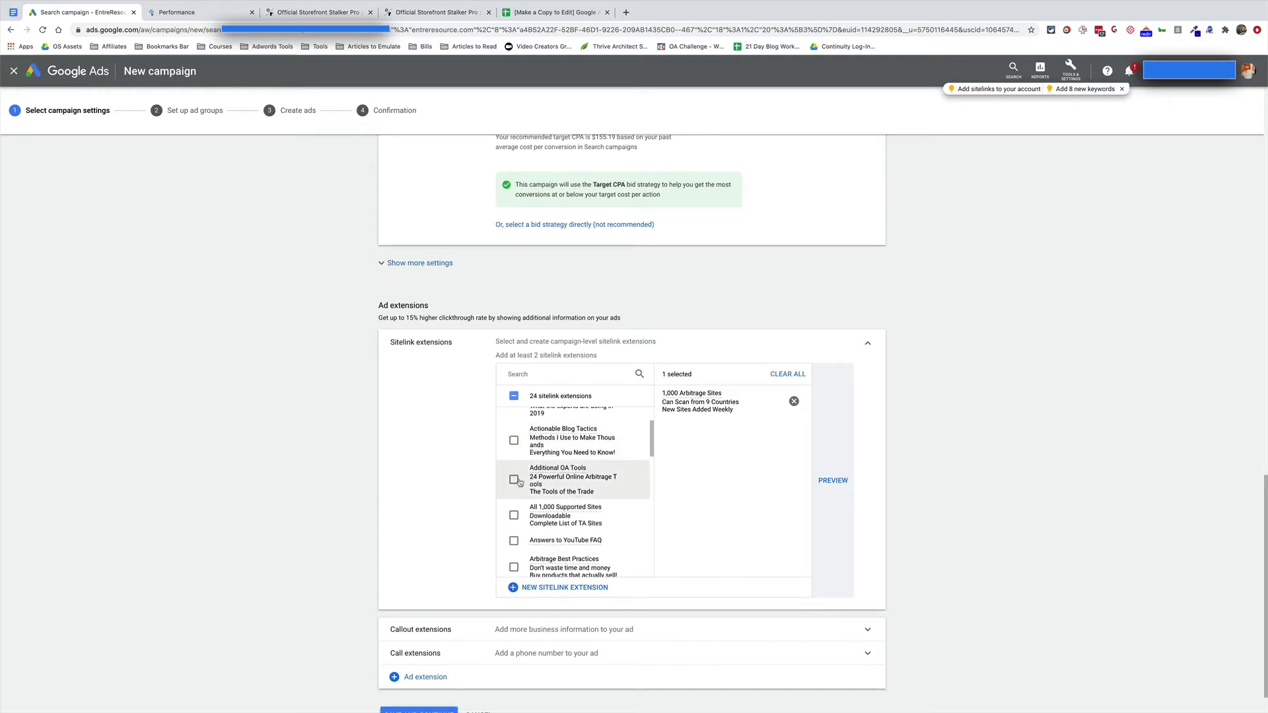
pyautogui.click(515, 480)
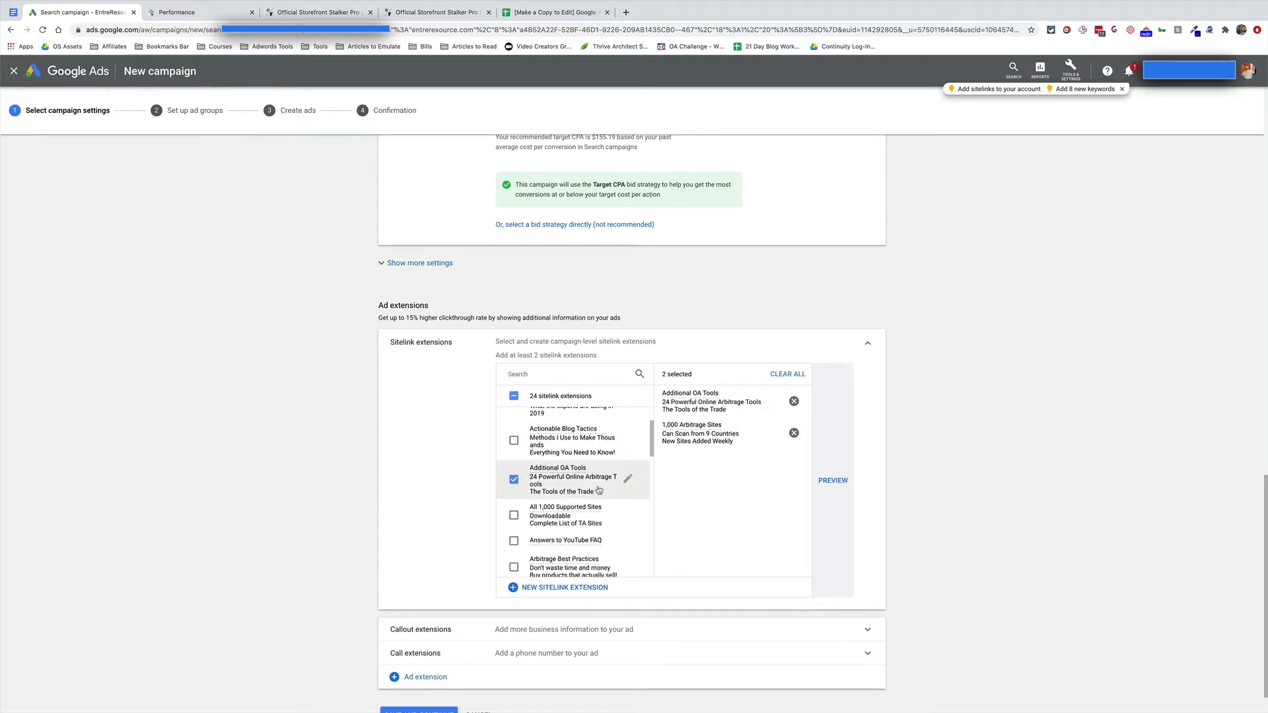
# Add the existing sitelink extensions "Arbitrage Best Practices" and "Tactical Arbitrage Add On" to the campaign's selection.
pyautogui.scroll(-2, 599, 490)
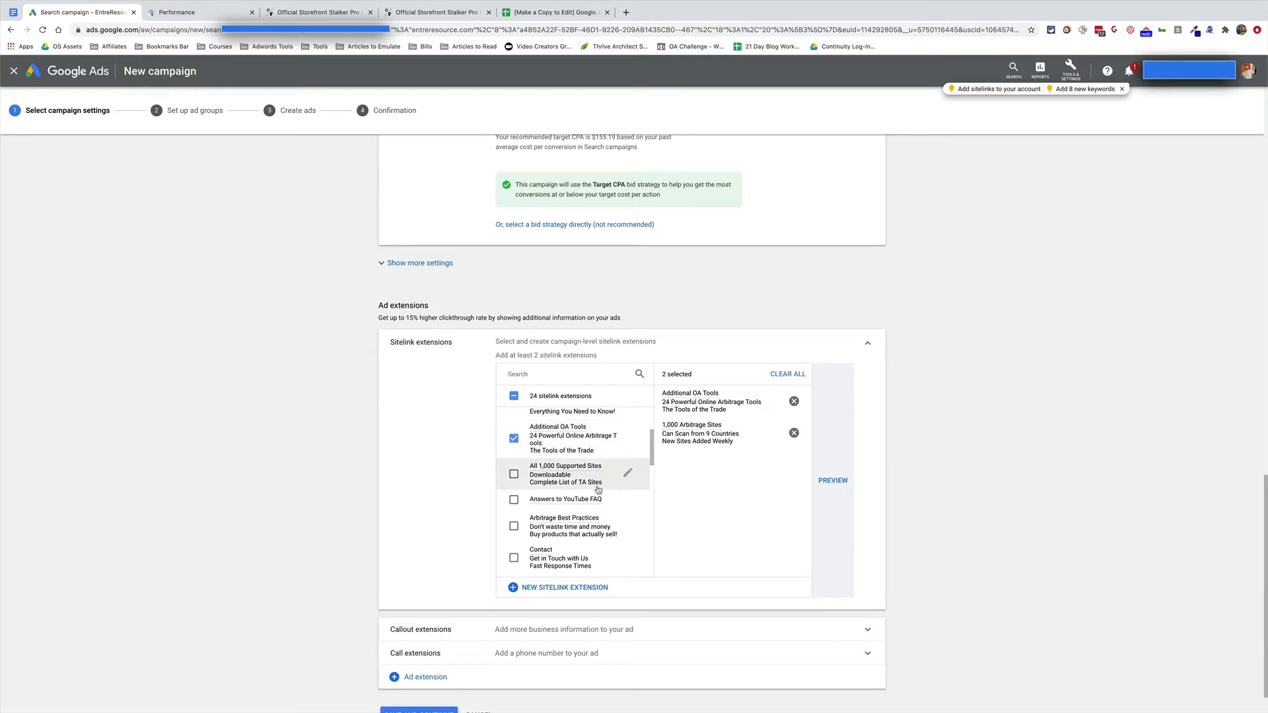
pyautogui.scroll(-1, 598, 490)
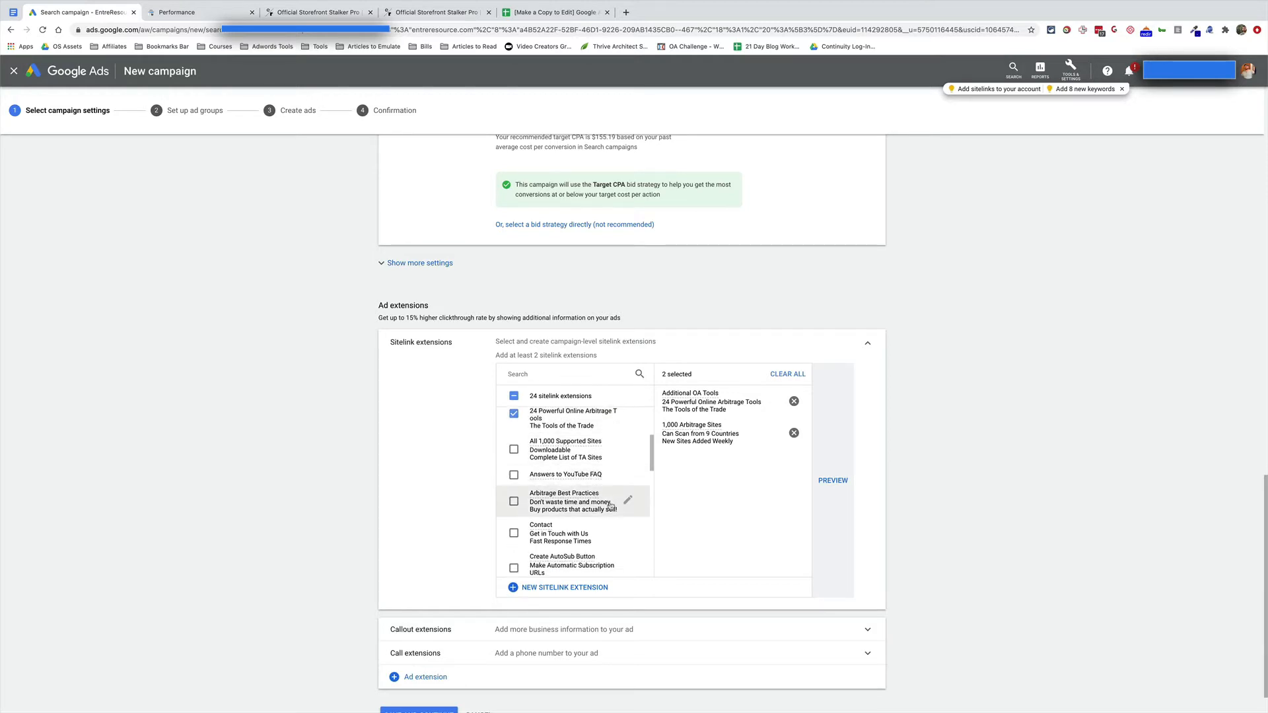
pyautogui.click(514, 501)
pyautogui.scroll(-1, 618, 513)
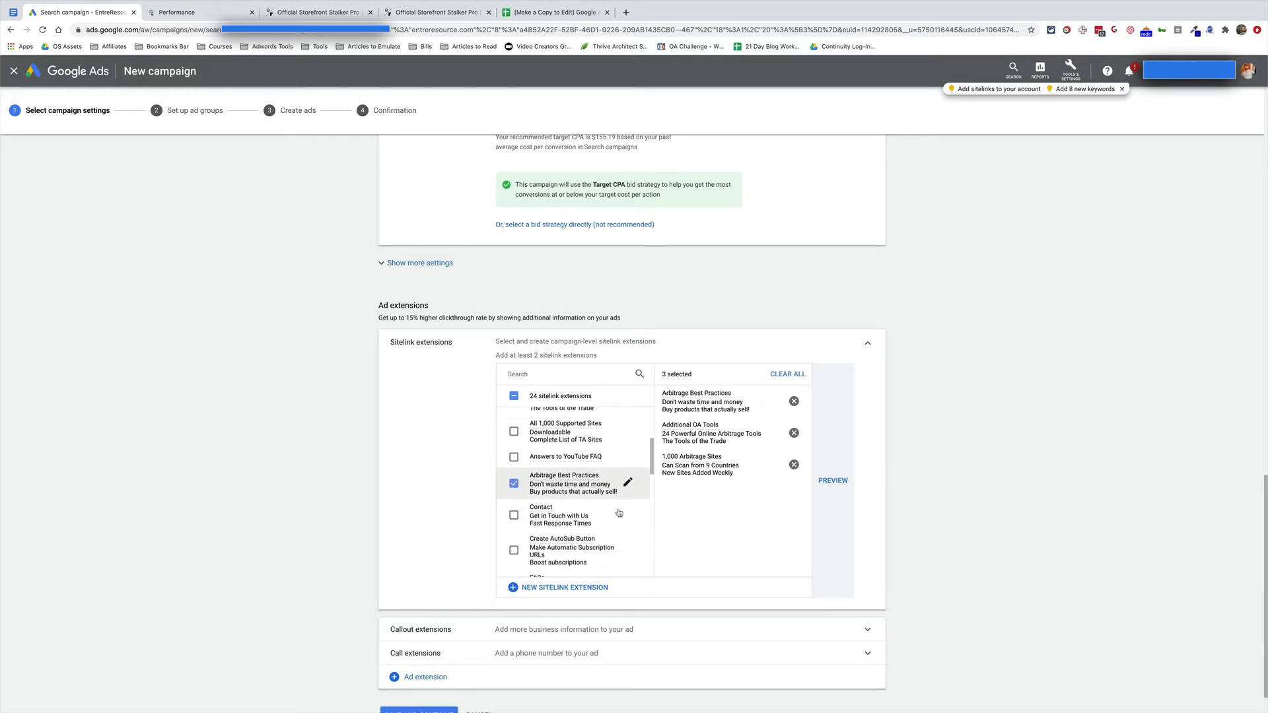
pyautogui.scroll(-5, 618, 513)
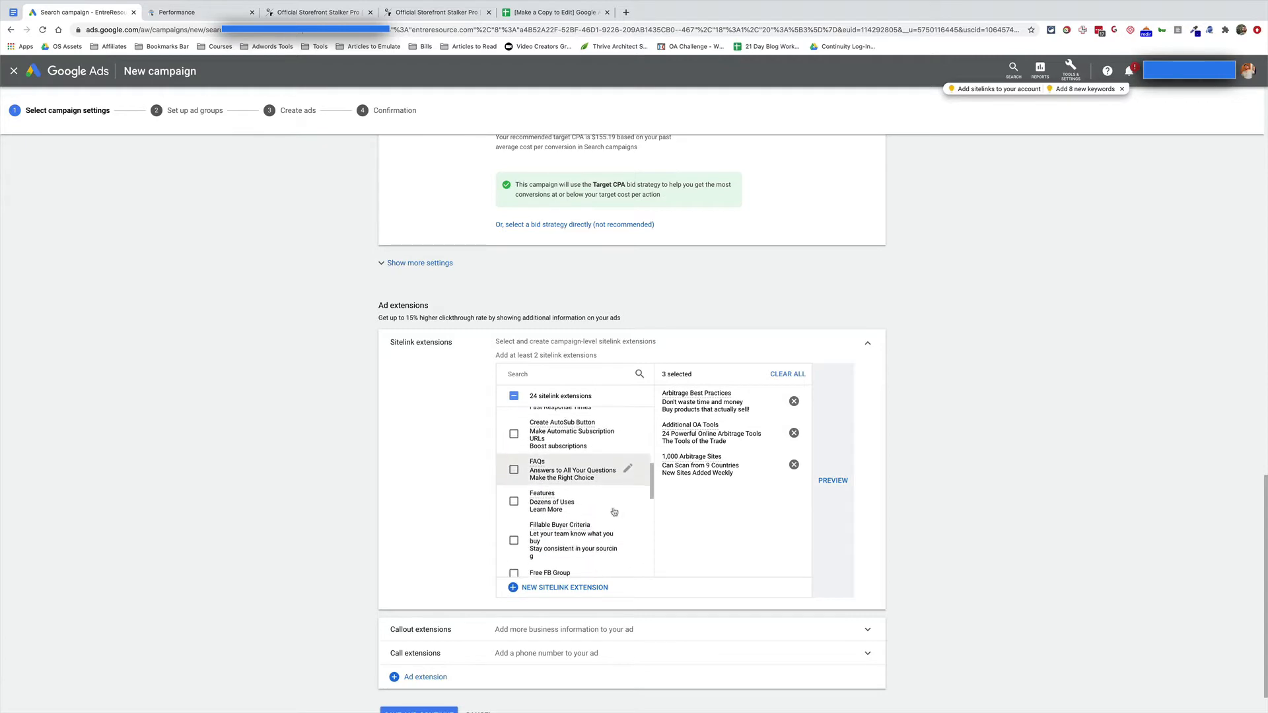
pyautogui.scroll(-3, 613, 510)
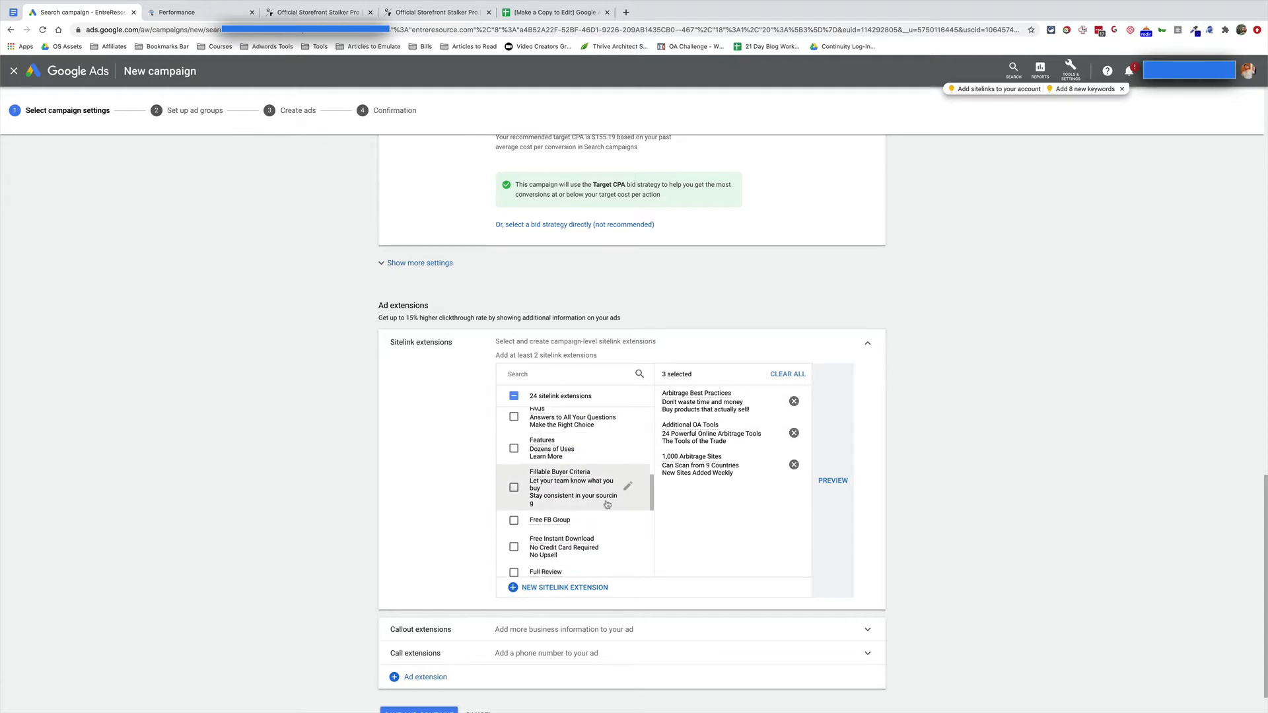
pyautogui.scroll(-10, 606, 505)
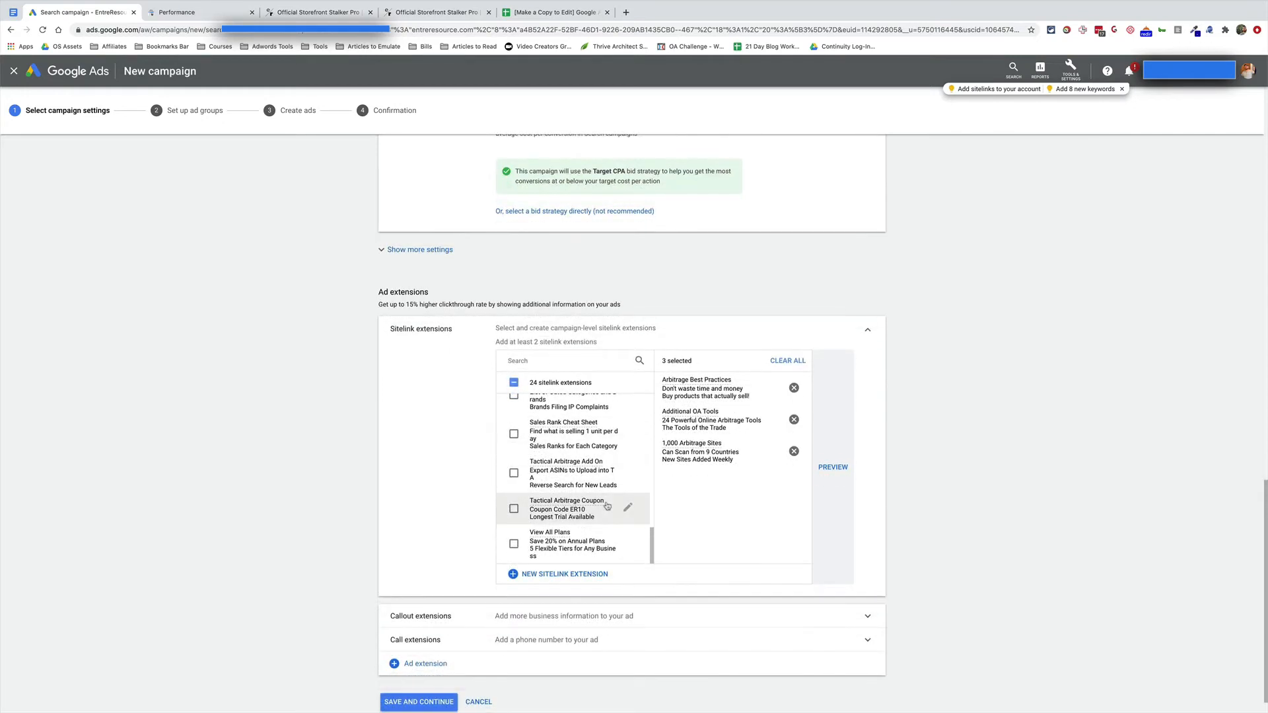
pyautogui.click(514, 473)
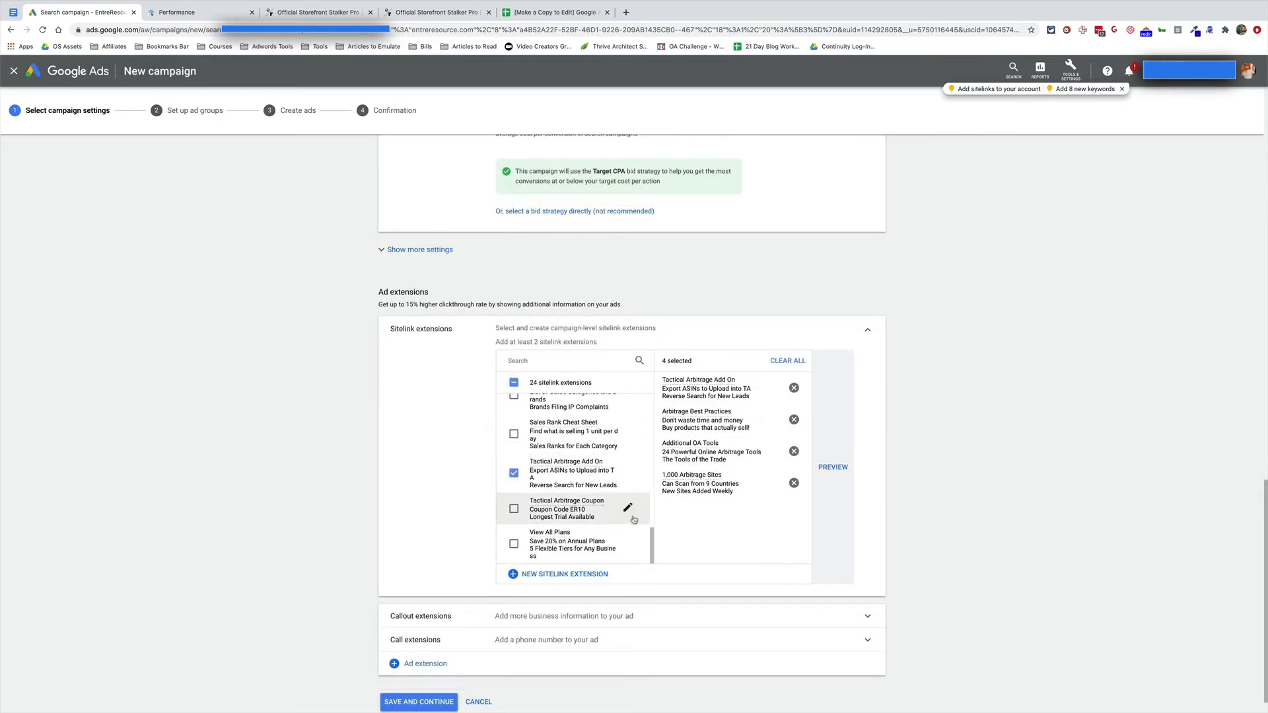
pyautogui.scroll(-2, 326, 498)
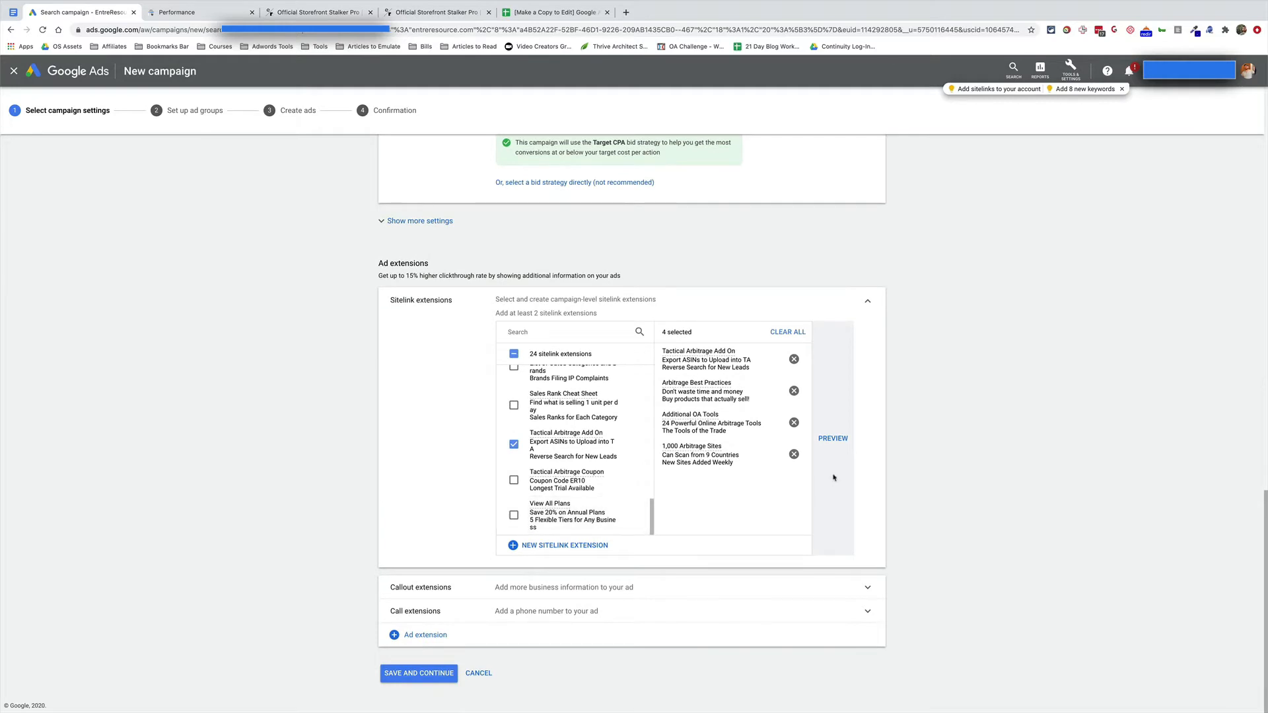
# Preview the selected sitelink extensions on a mobile ad and search Google for "amazon fba" in a new browser tab.
pyautogui.click(833, 439)
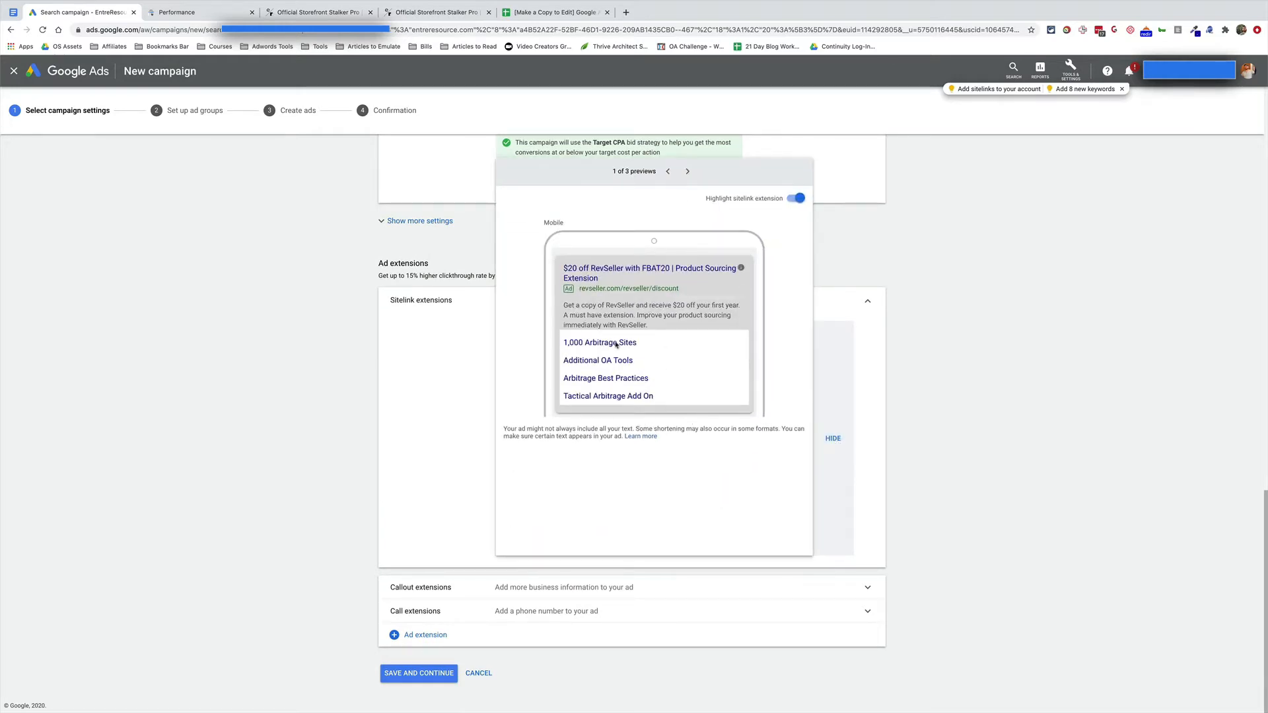
pyautogui.click(625, 12)
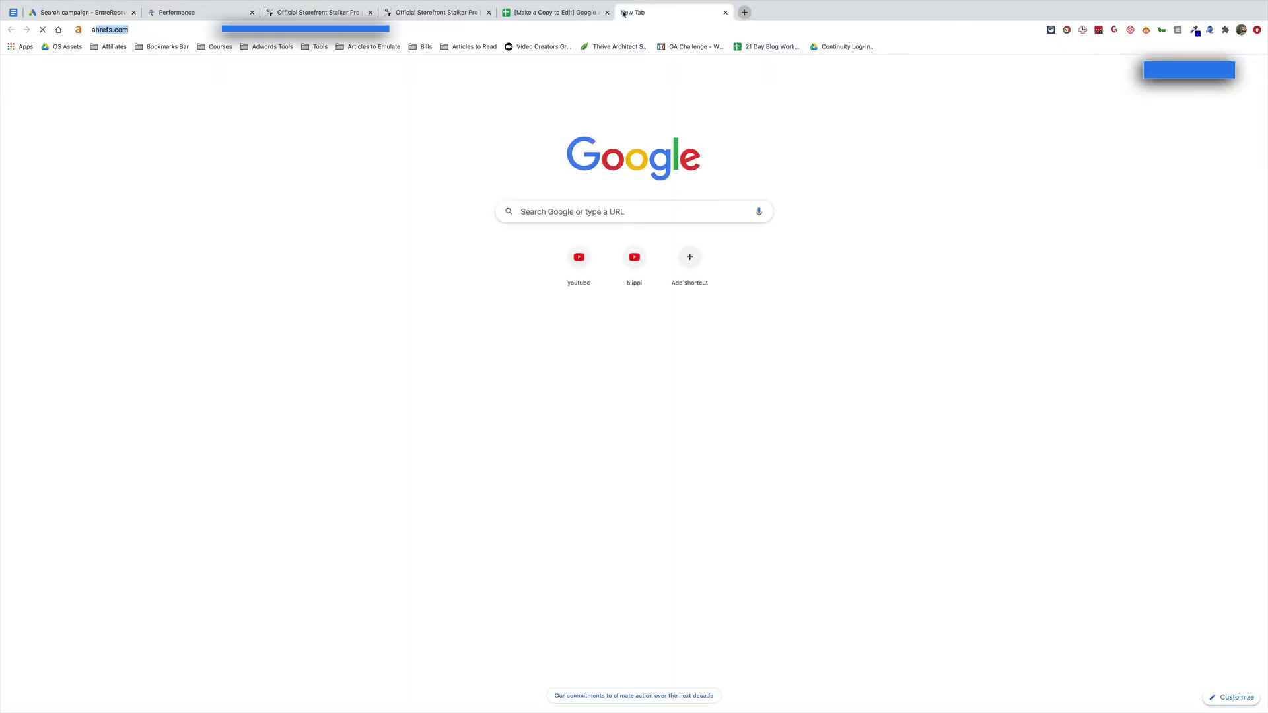
pyautogui.write('amazon fba')
pyautogui.press('Return')
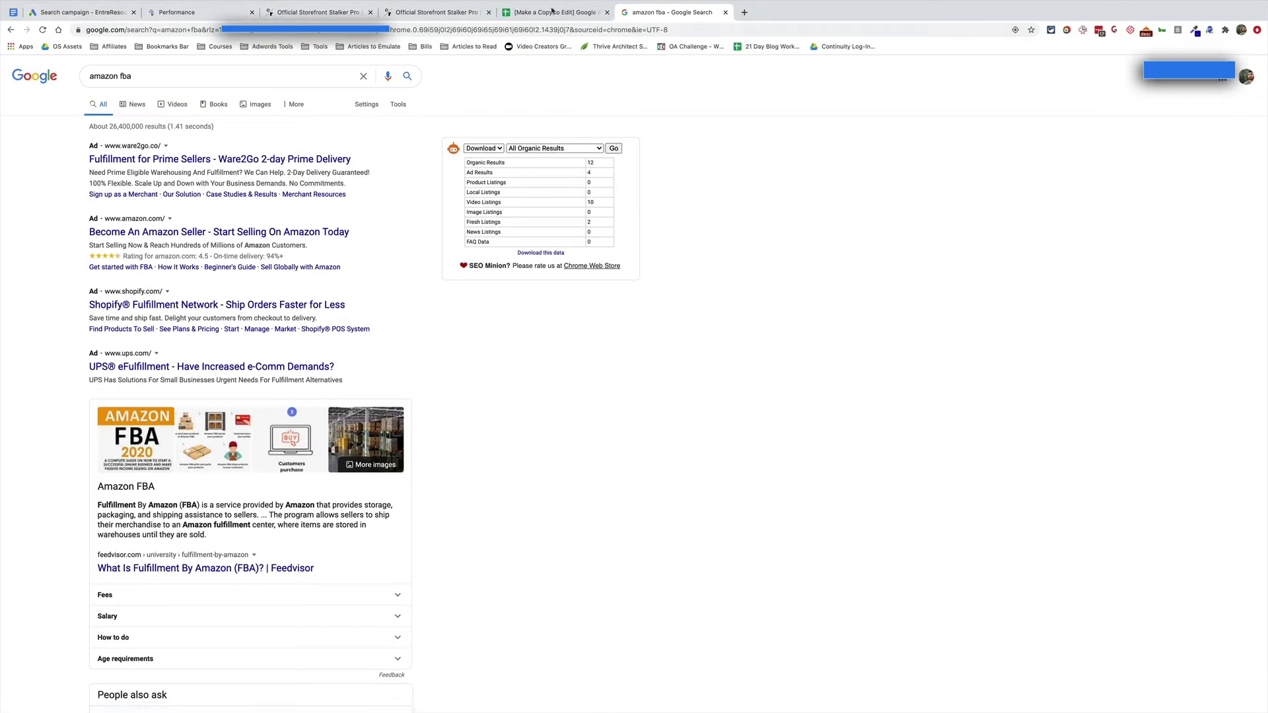
# In the Google AdWords Planning Template worksheet, set the font of the ad preview's sitelink line to Roboto.
pyautogui.click(552, 10)
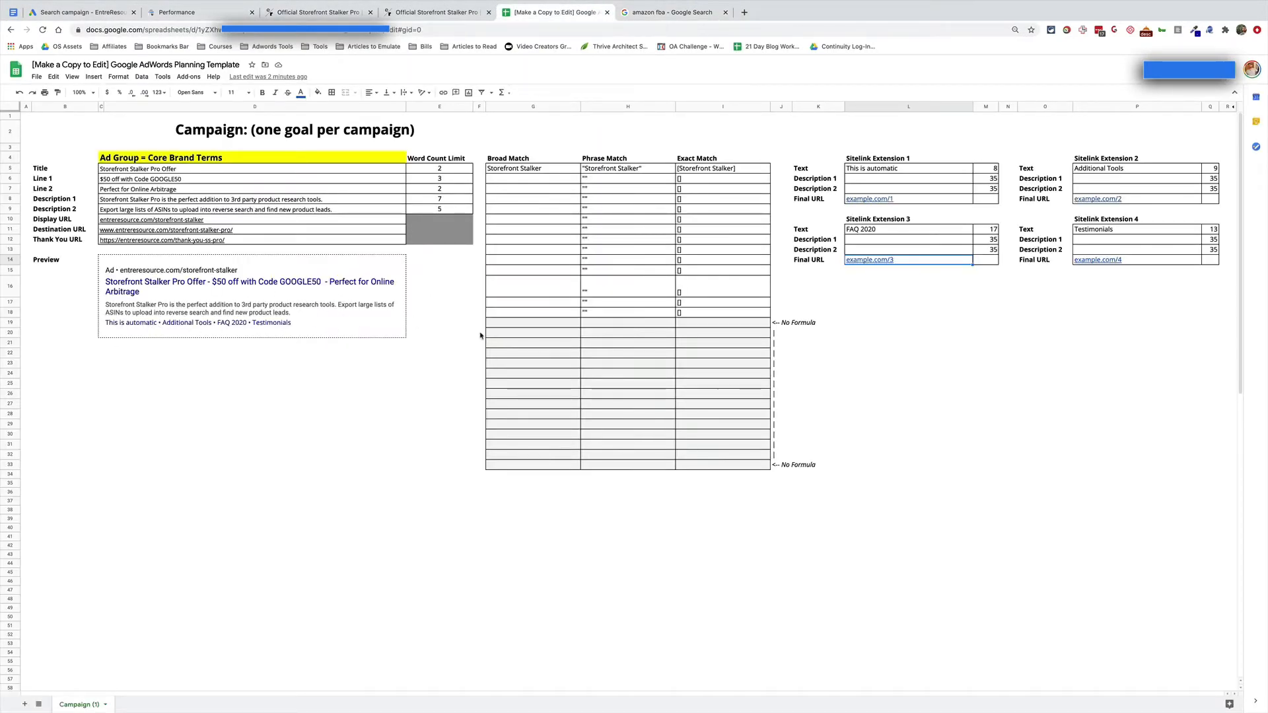
pyautogui.click(309, 325)
pyautogui.click(196, 92)
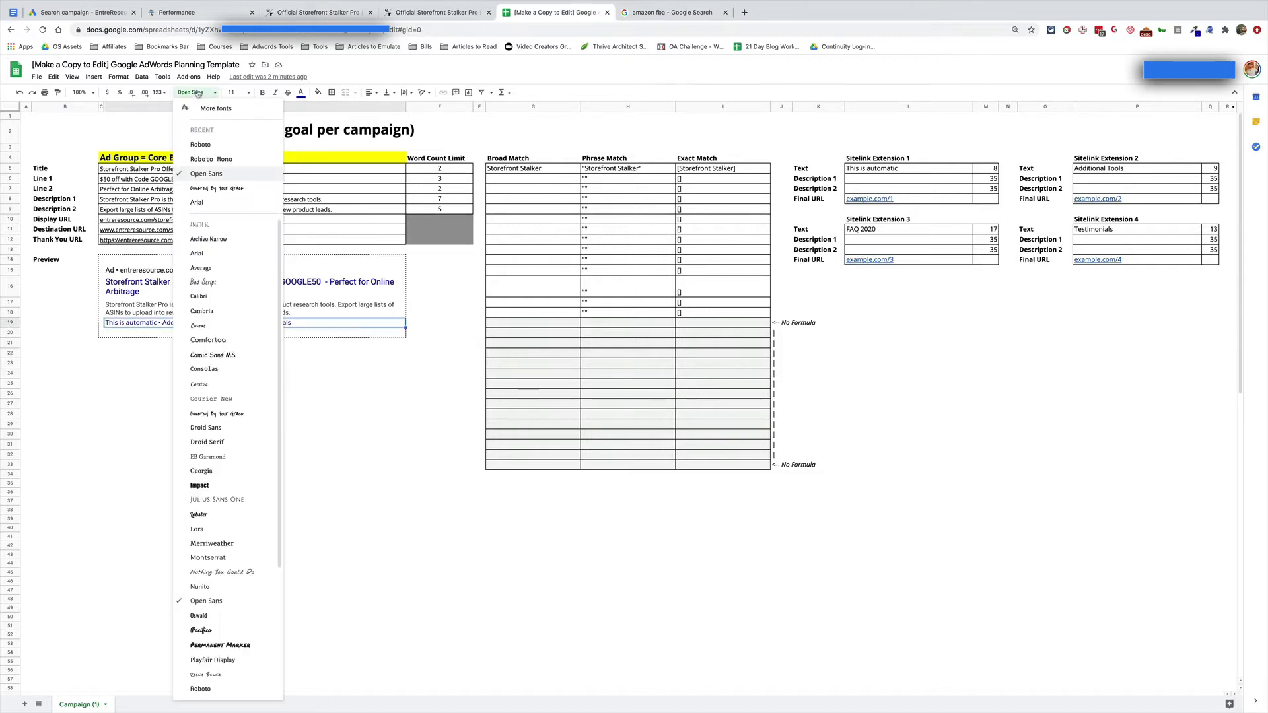
pyautogui.click(211, 147)
pyautogui.click(343, 374)
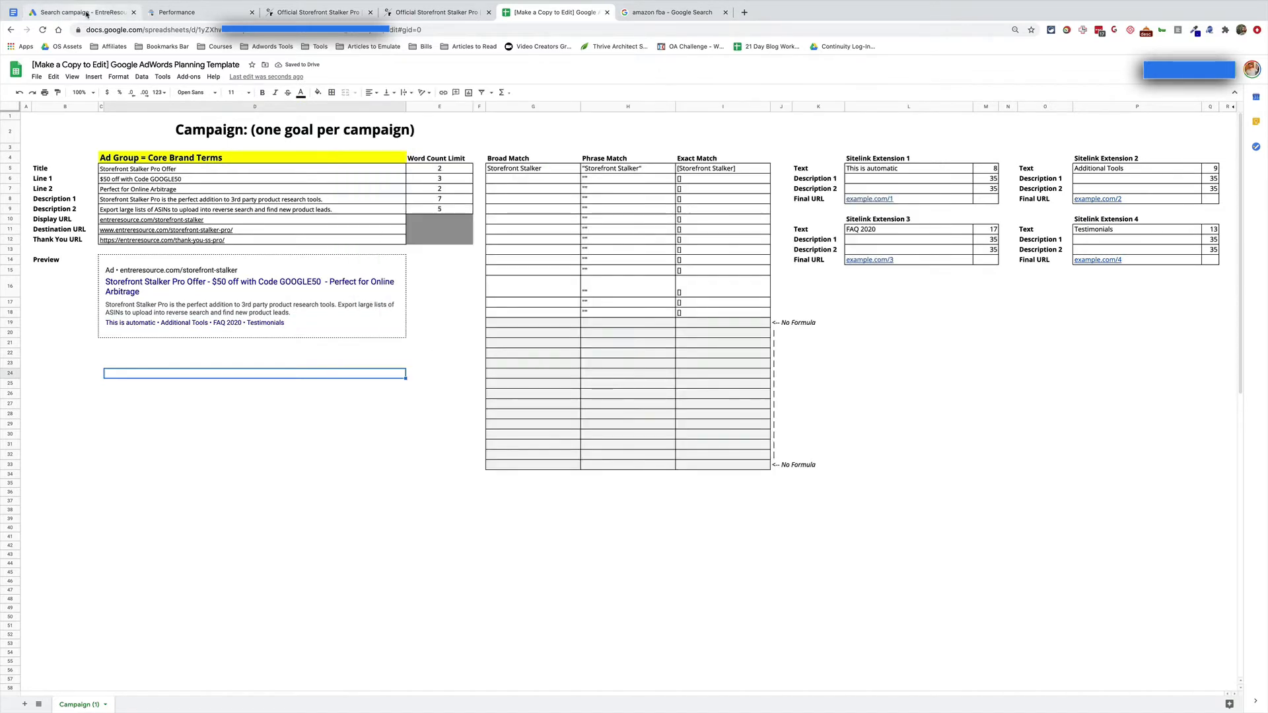
# Back in the Google Ads campaign, expand the callout extensions and select "1,000s of Happy Users".
pyautogui.click(79, 12)
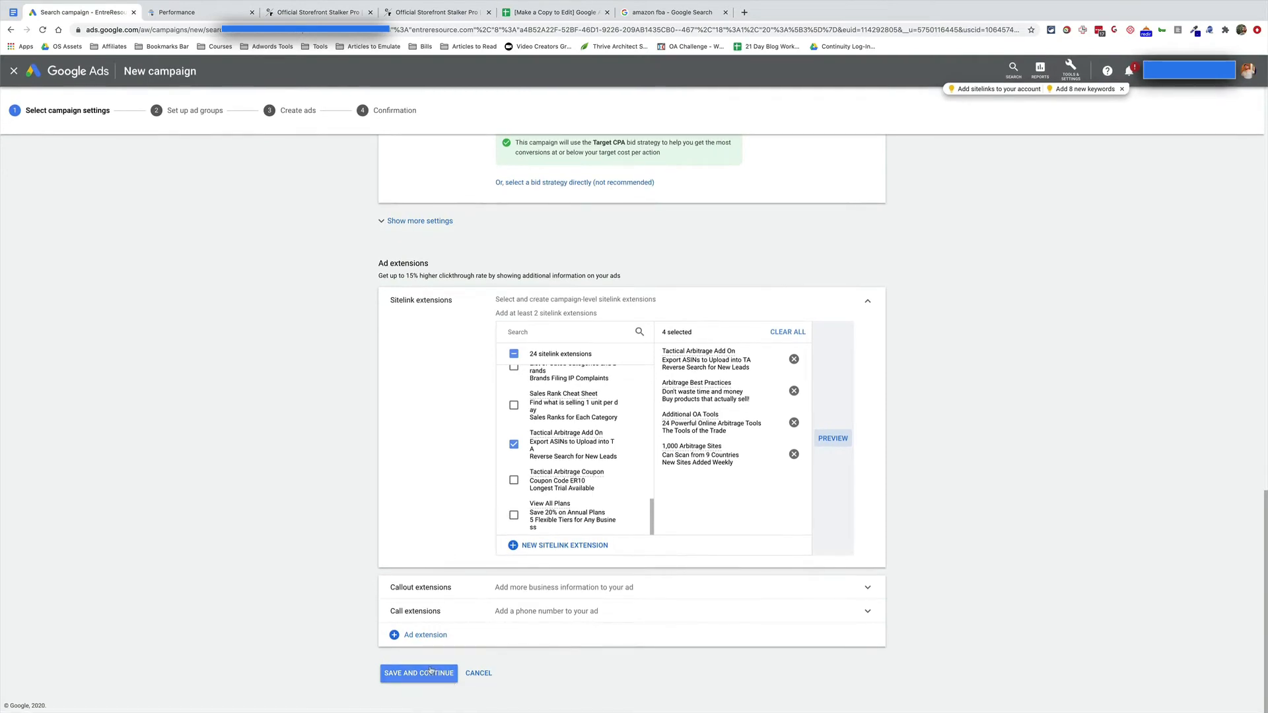
pyautogui.click(550, 596)
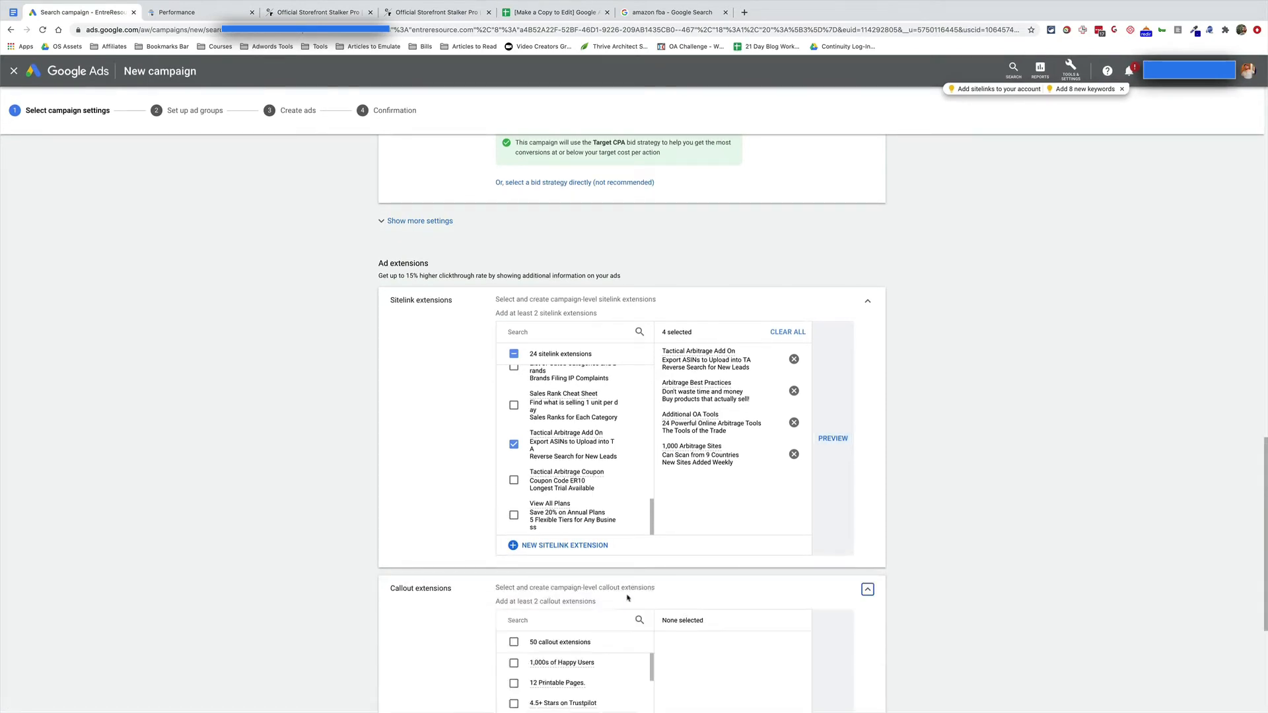
pyautogui.scroll(-2, 660, 598)
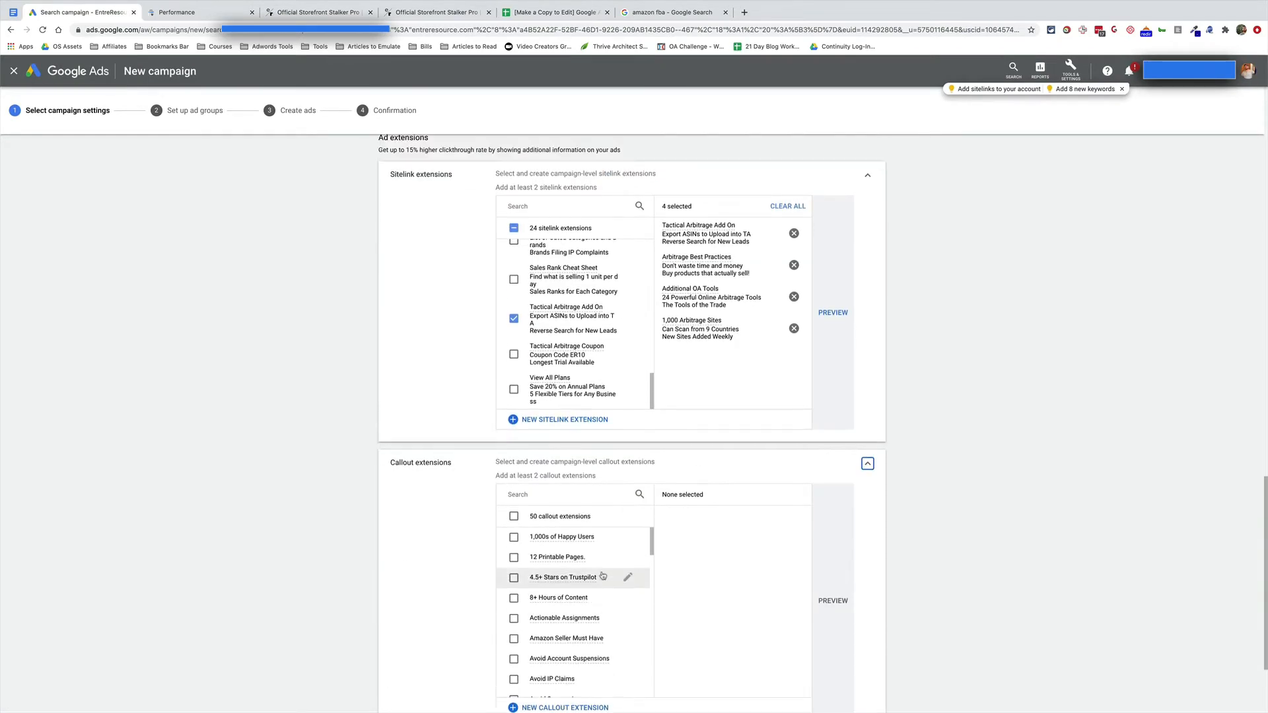
pyautogui.scroll(-2, 433, 538)
pyautogui.scroll(-1, 566, 518)
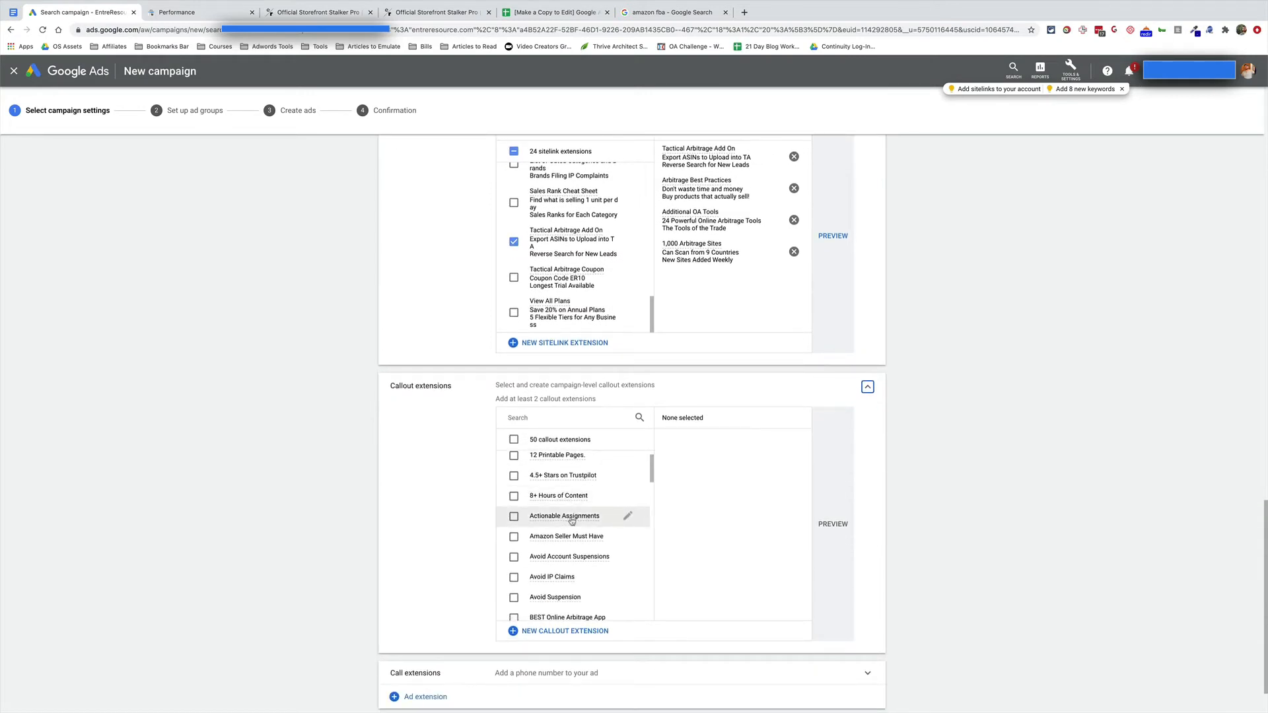
pyautogui.scroll(2, 572, 522)
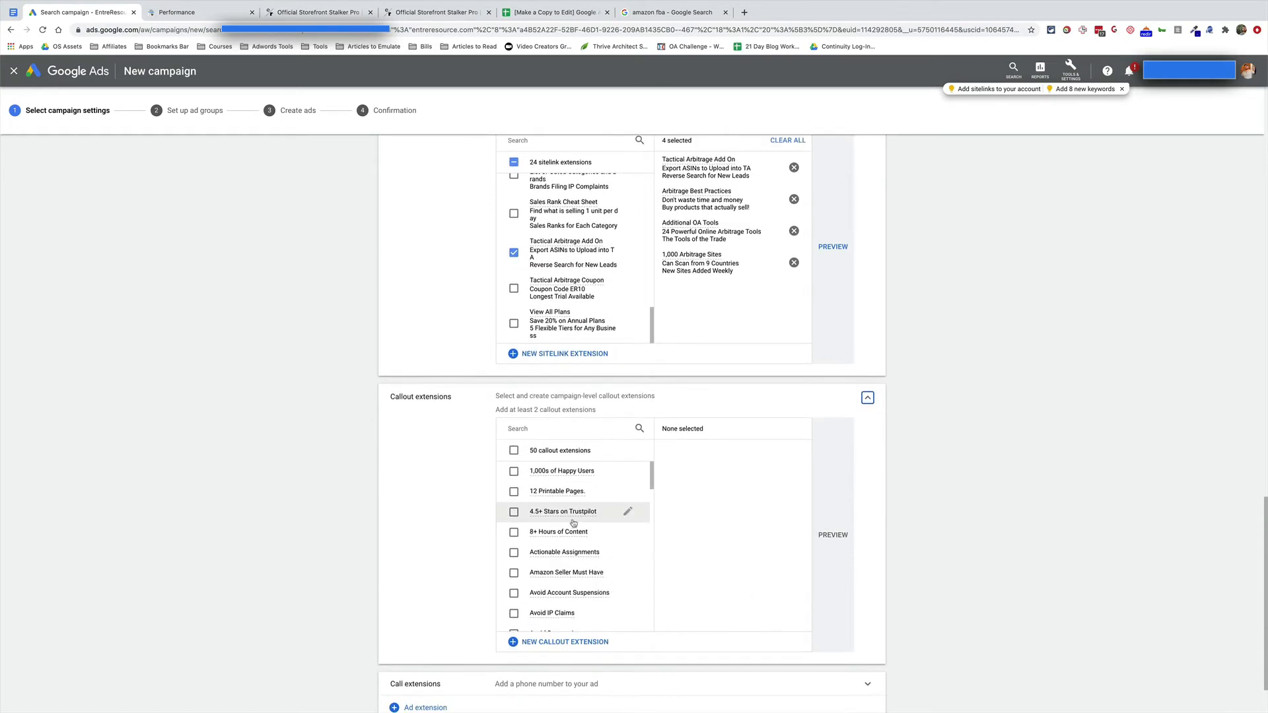
pyautogui.click(570, 471)
pyautogui.scroll(-3, 574, 473)
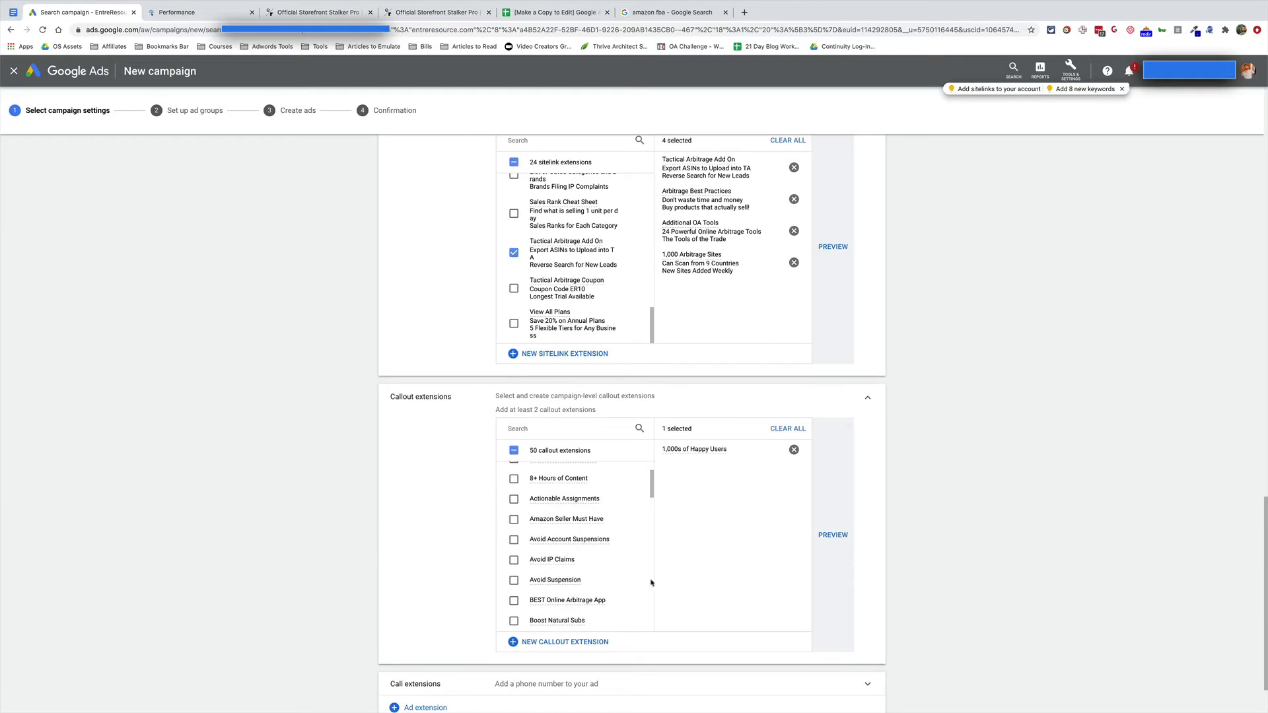
pyautogui.scroll(-1, 593, 569)
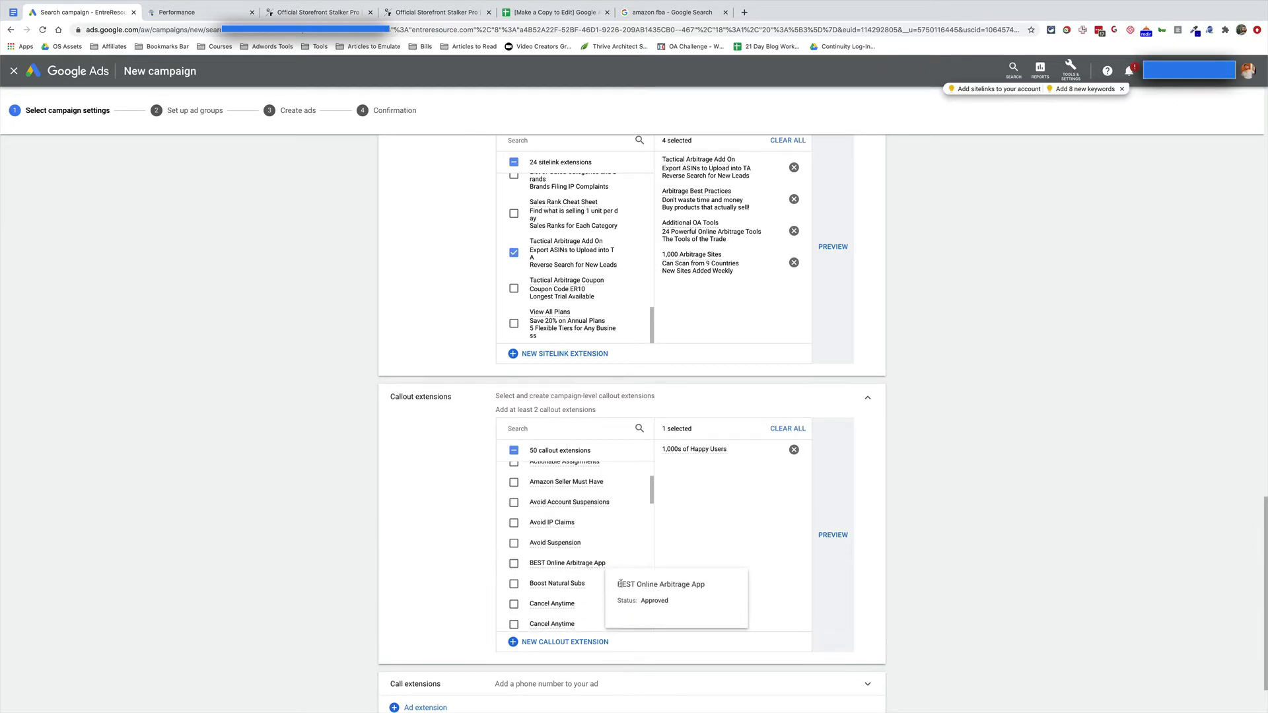
pyautogui.click(585, 487)
pyautogui.scroll(-1, 624, 555)
pyautogui.scroll(1, 623, 548)
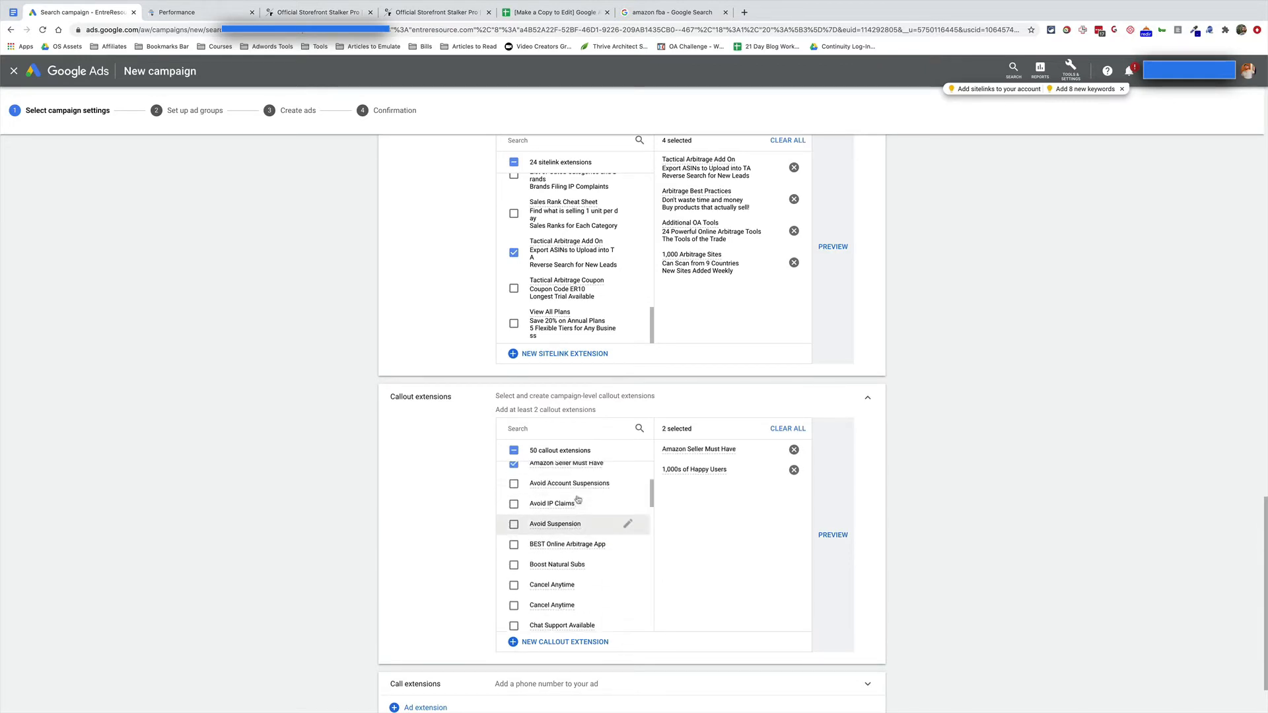
pyautogui.click(614, 472)
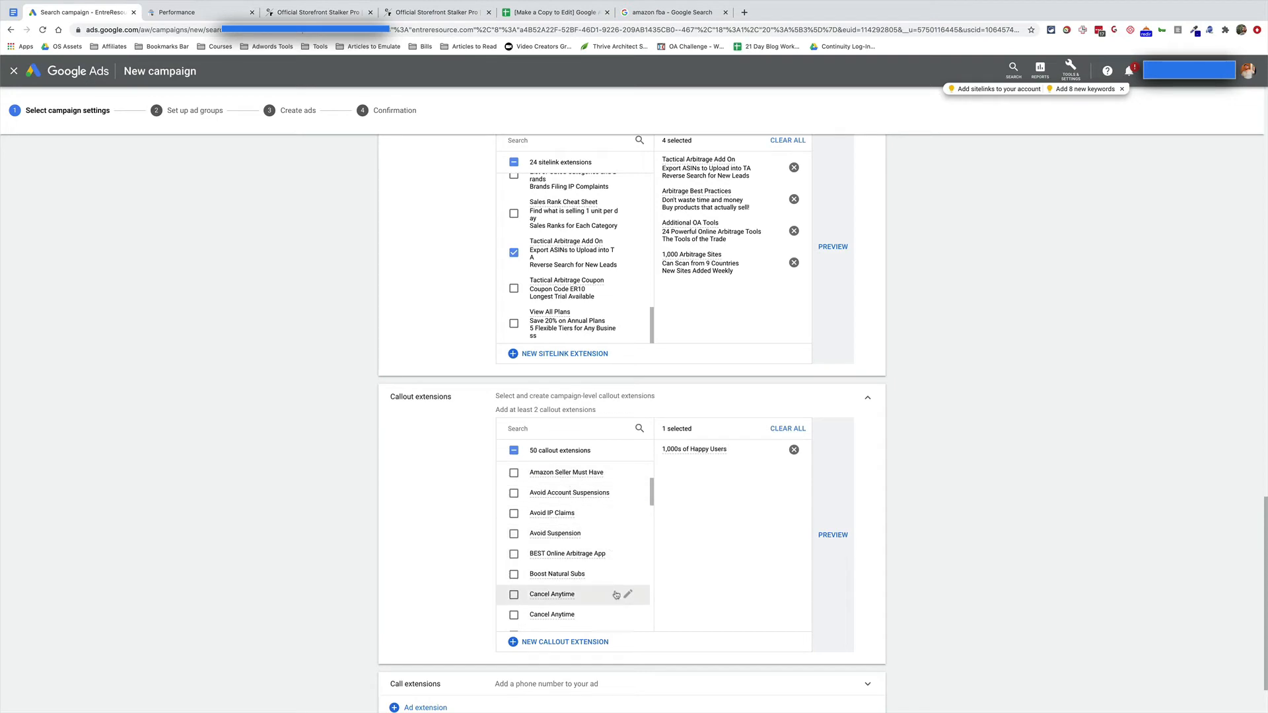
# Add the callout extensions "Code GOOGLE50 for $50 Off", "Exports ASINs" and "Find More Products" to the campaign's selection.
pyautogui.scroll(-4, 613, 593)
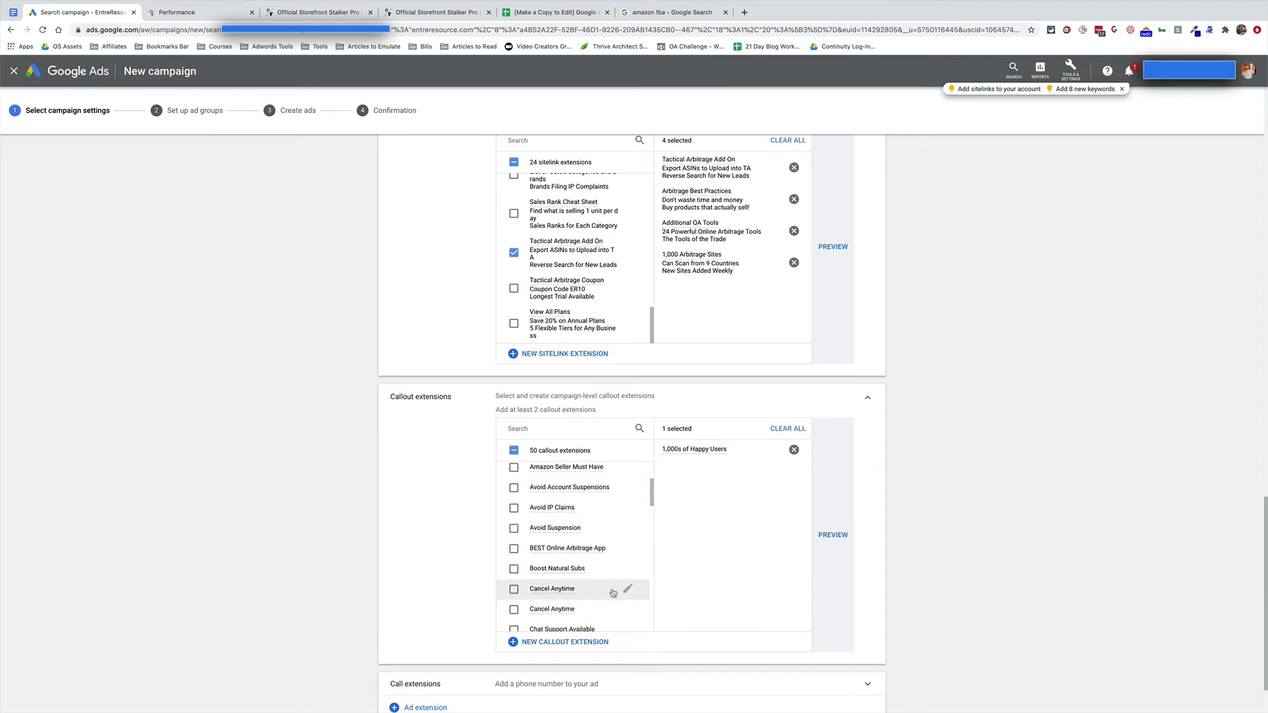
pyautogui.click(597, 548)
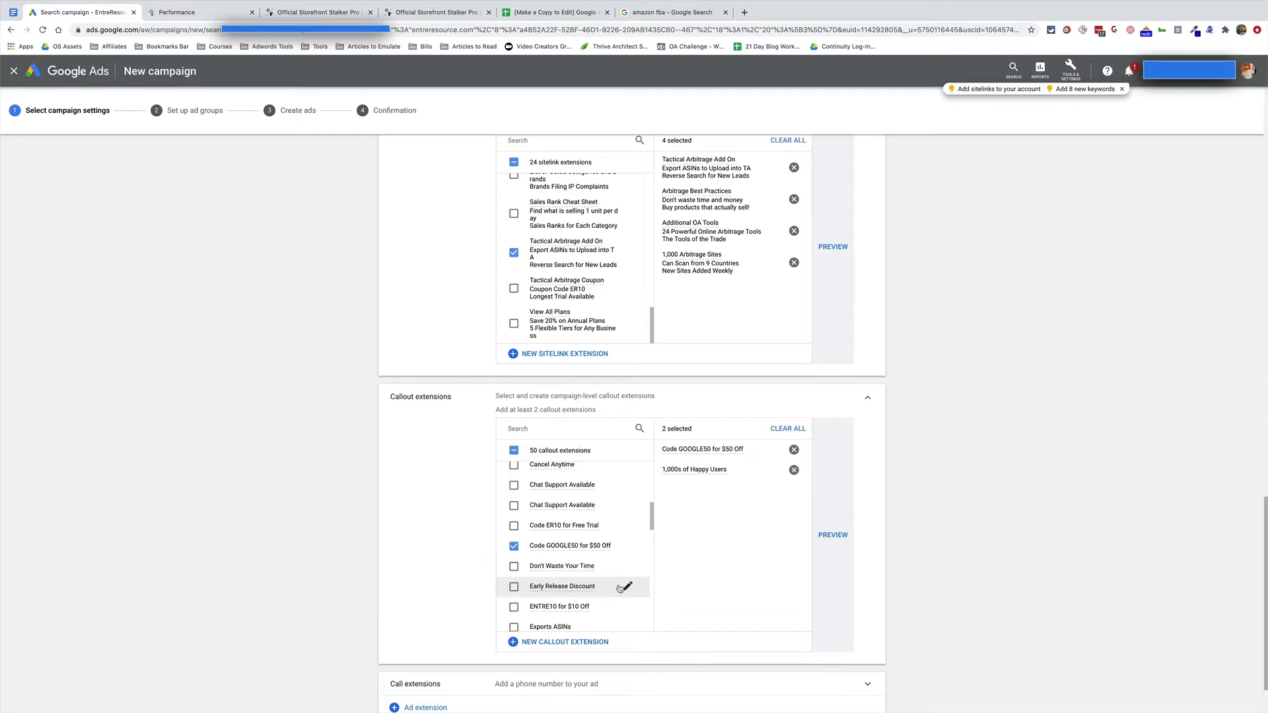
pyautogui.scroll(-2, 620, 588)
pyautogui.scroll(-2, 617, 589)
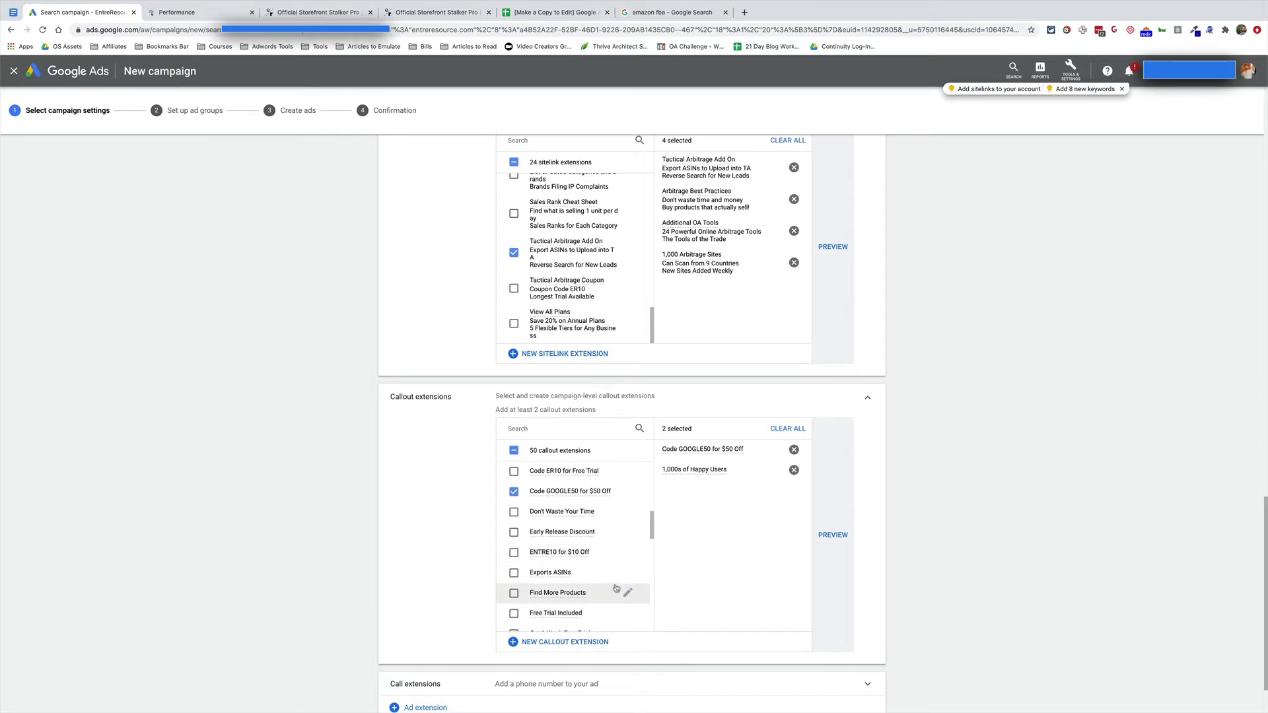
pyautogui.click(614, 540)
pyautogui.scroll(-2, 614, 555)
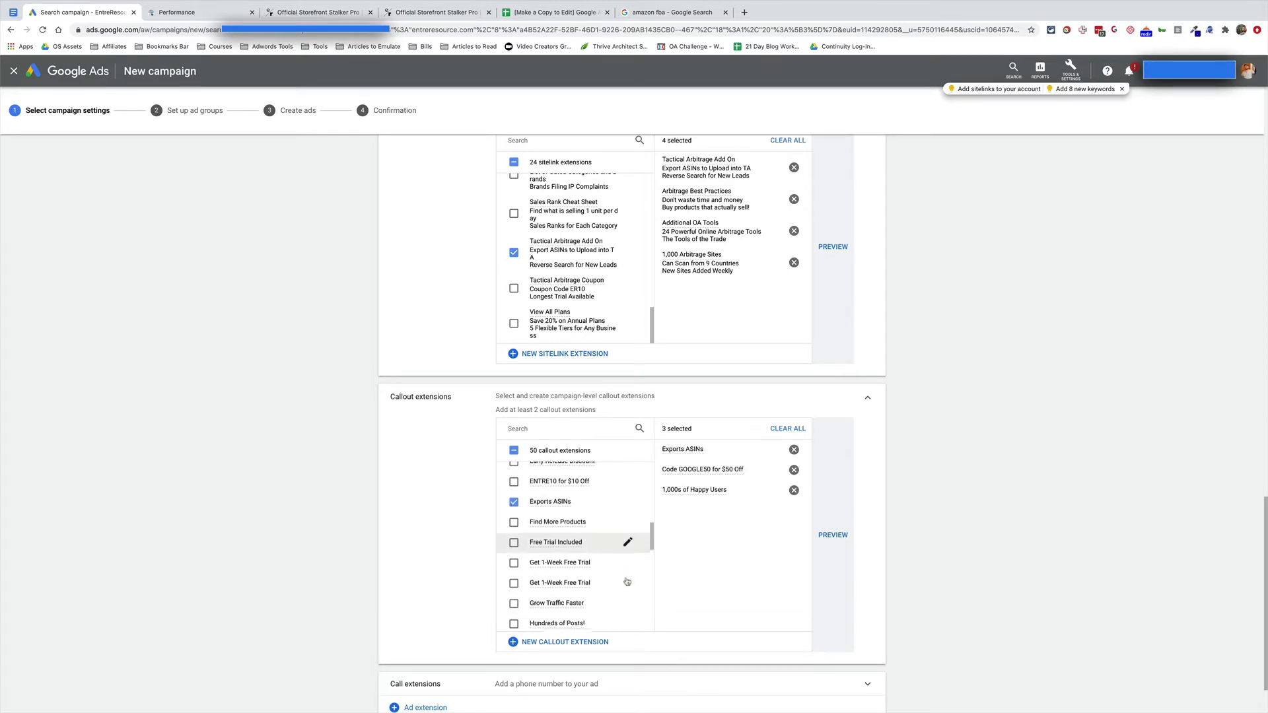
pyautogui.click(605, 526)
# Save the campaign settings and continue to the ad group setup.
pyautogui.scroll(-6, 608, 531)
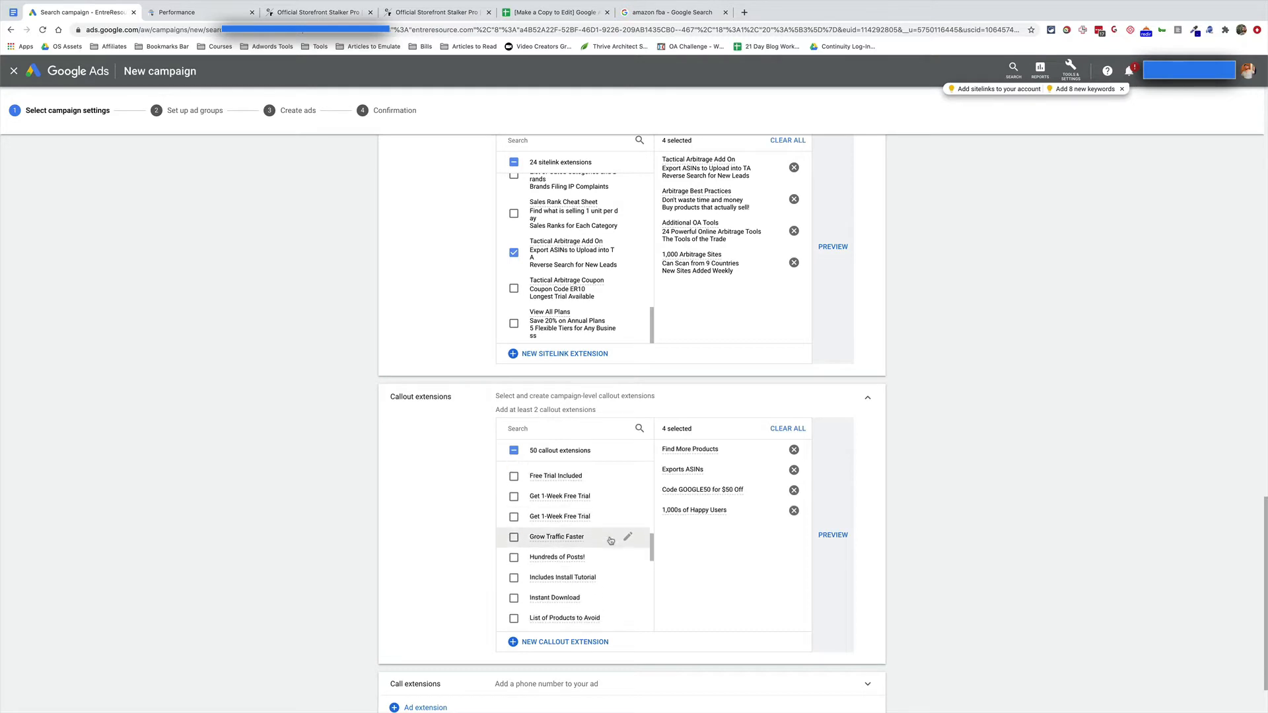
pyautogui.scroll(-3, 468, 525)
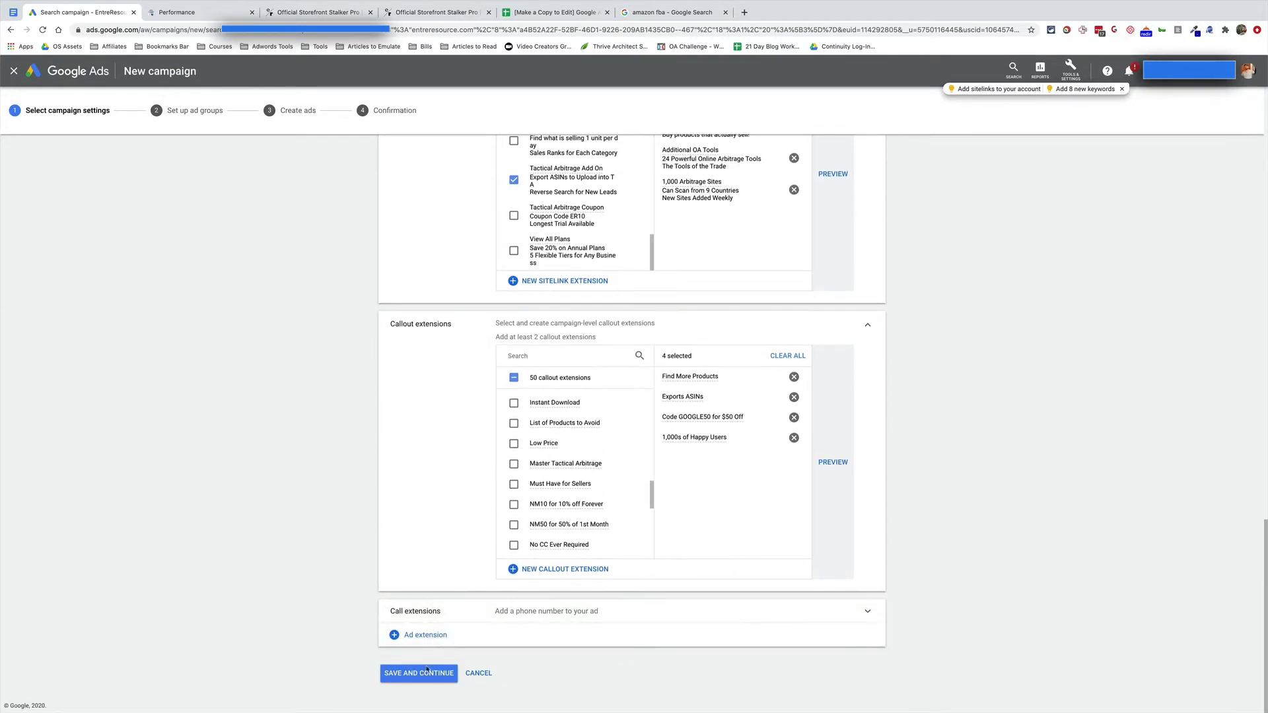
pyautogui.click(419, 673)
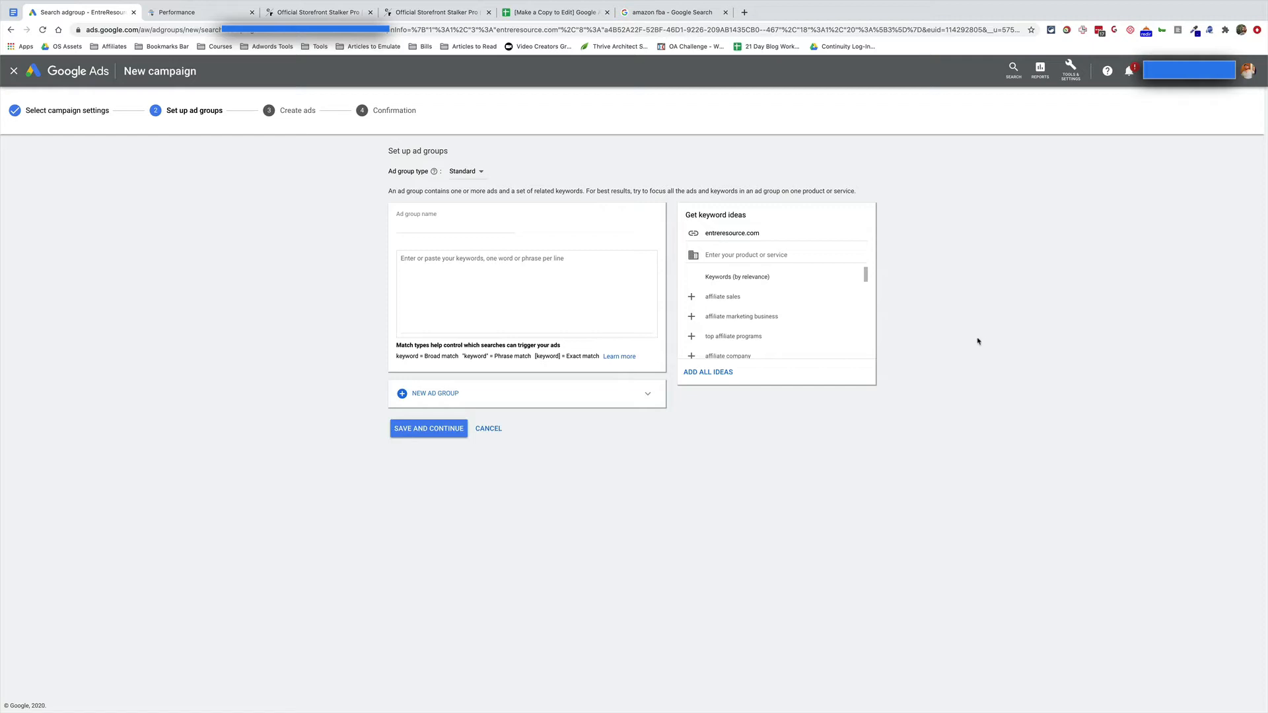
pyautogui.click(456, 226)
# In the planning worksheet, enter "Storefront Stalker Pro" as the second broad match keyword.
pyautogui.click(555, 12)
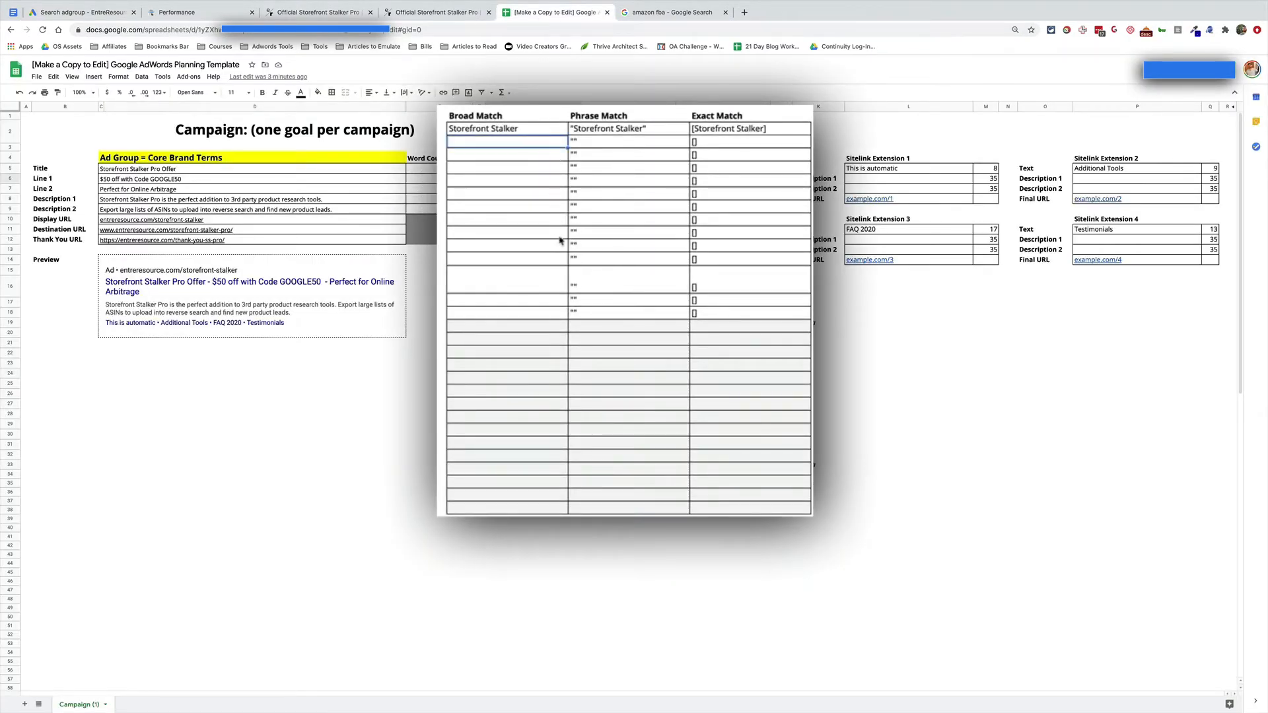
pyautogui.write('Storef')
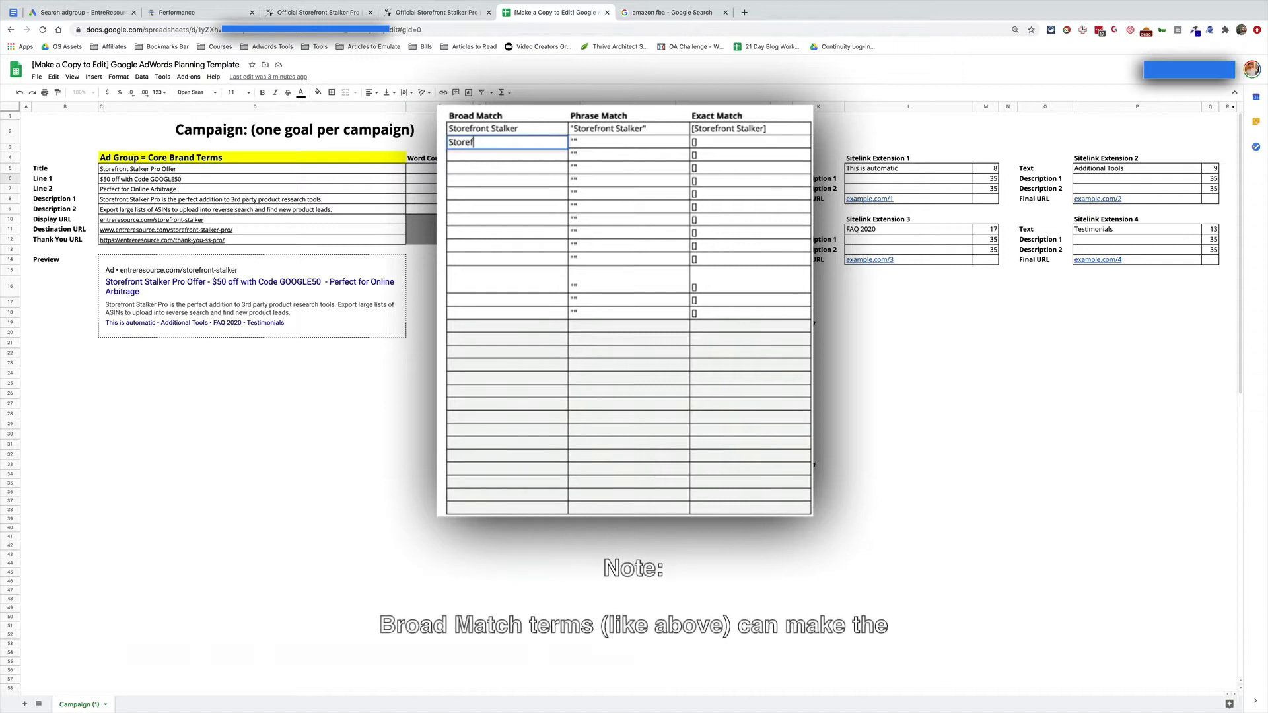
pyautogui.write('ront Ta')
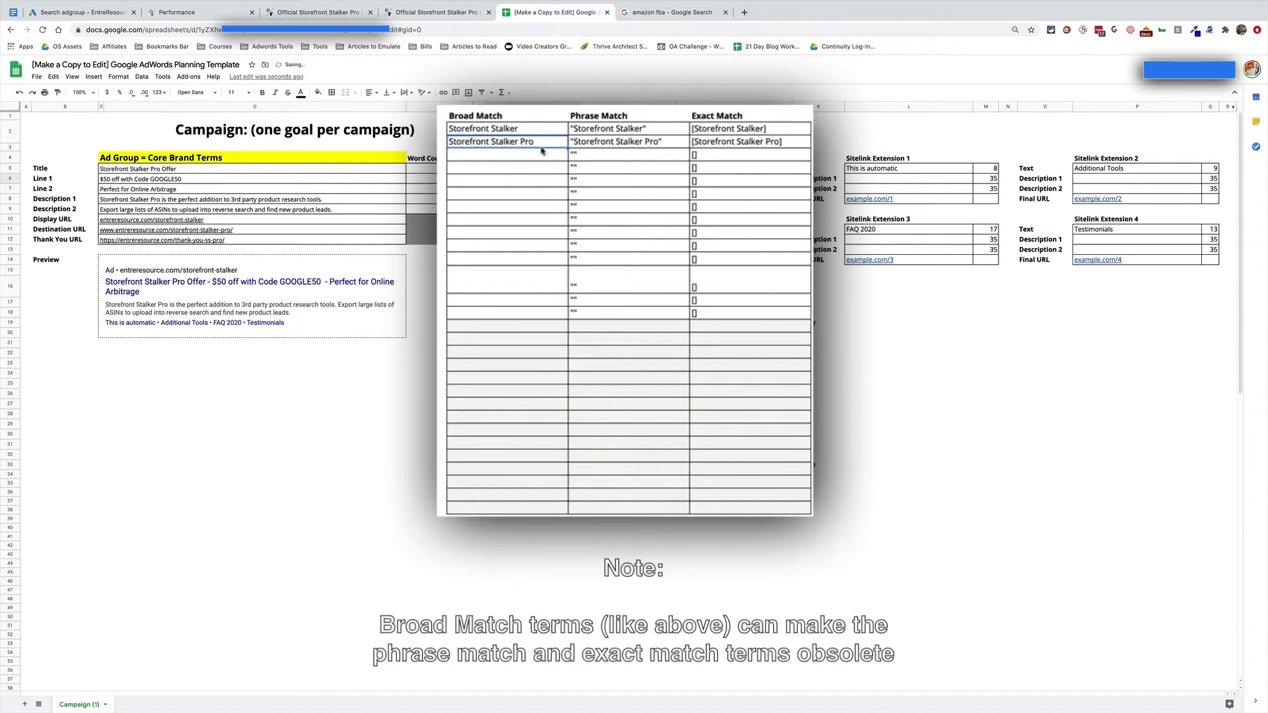
# Copy the "Storefront Stalker Pro" keyword to the next broad match row and change it to "Storefrontstalker Pro".
pyautogui.press('super+c')
pyautogui.click(532, 158)
pyautogui.press('super+v')
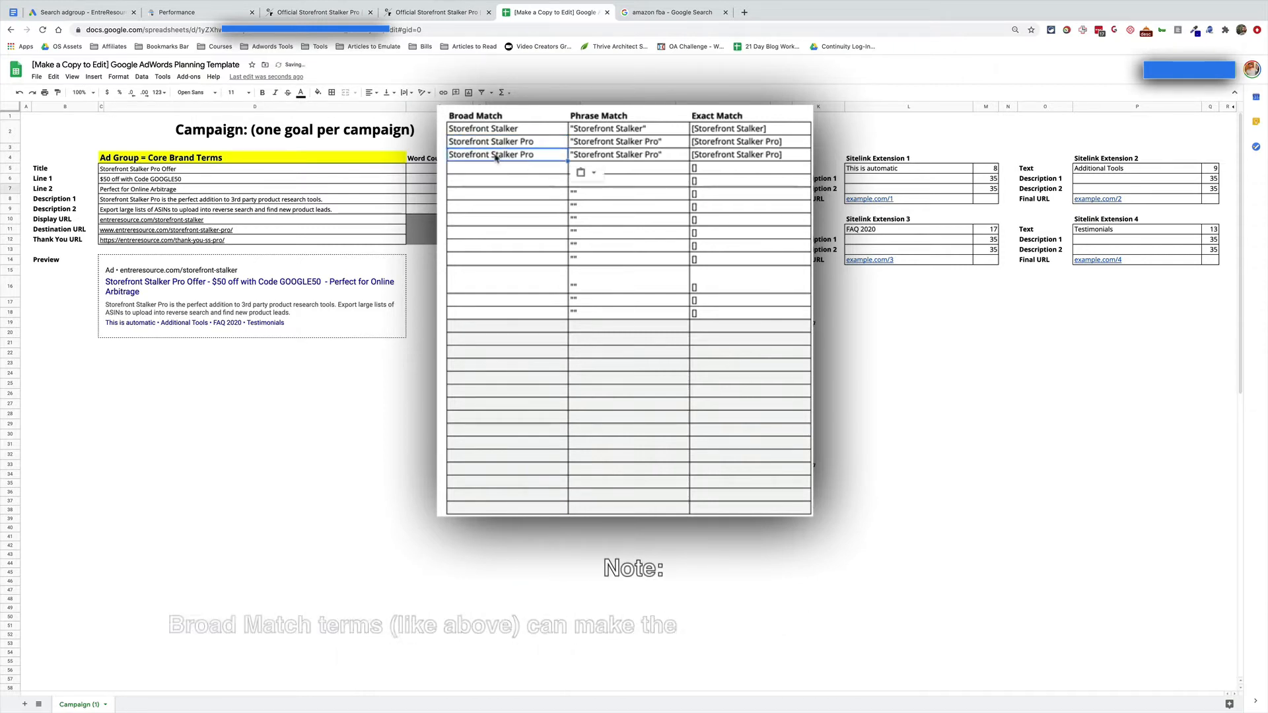
pyautogui.doubleClick(496, 157)
pyautogui.press('BackSpace')
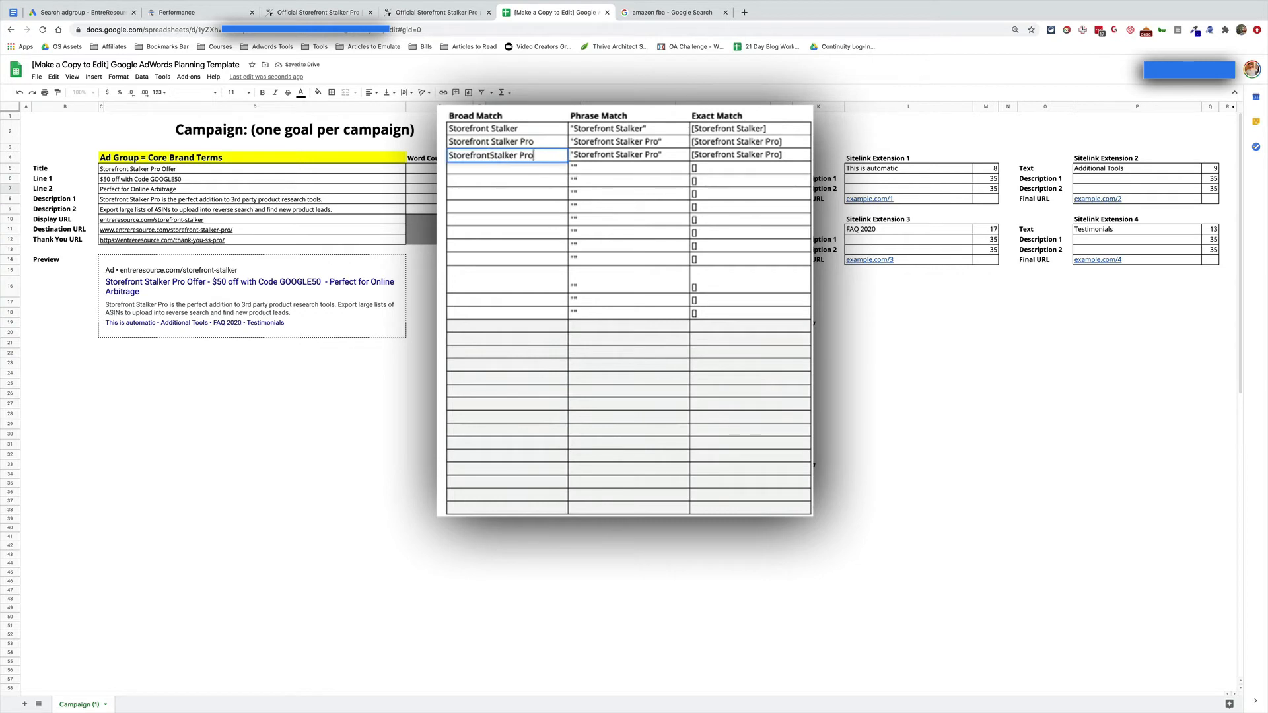
pyautogui.click(494, 155)
pyautogui.press('BackSpace')
pyautogui.write('s')
pyautogui.press('Return')
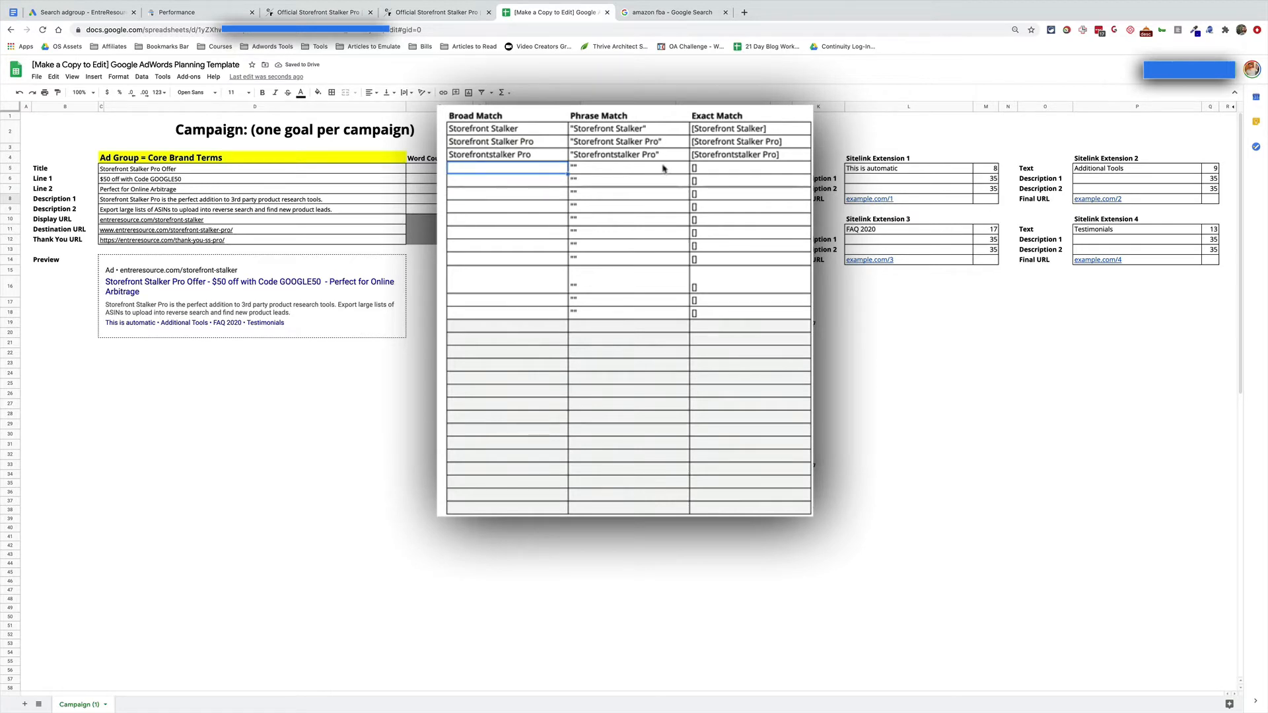
# Examine the phrase match and exact match versions of the three keywords in the worksheet.
pyautogui.click(657, 130)
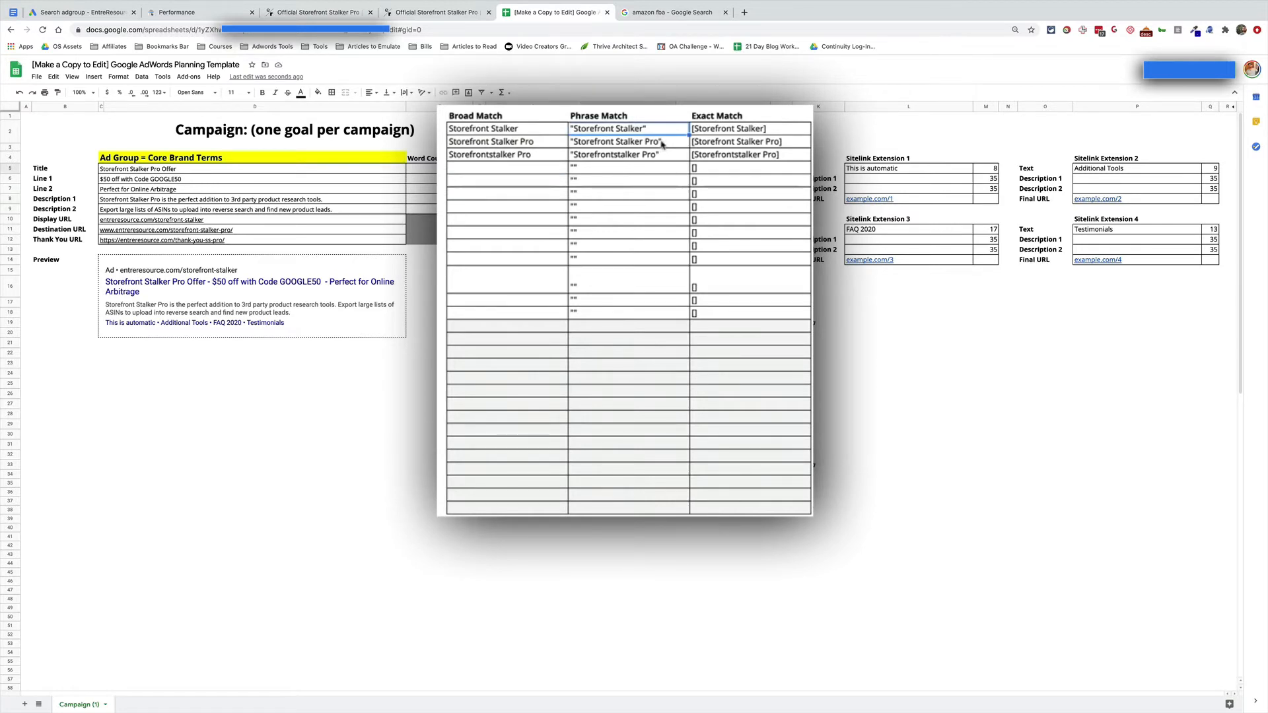
pyautogui.click(785, 132)
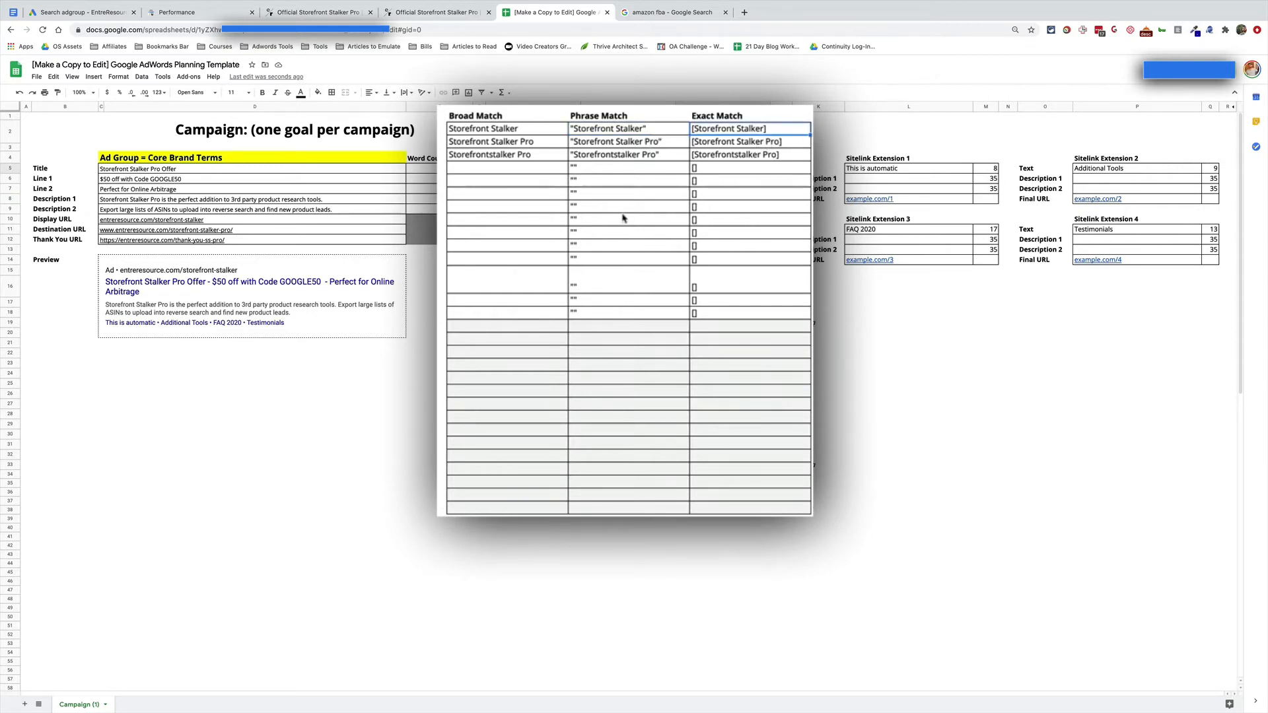
pyautogui.click(518, 169)
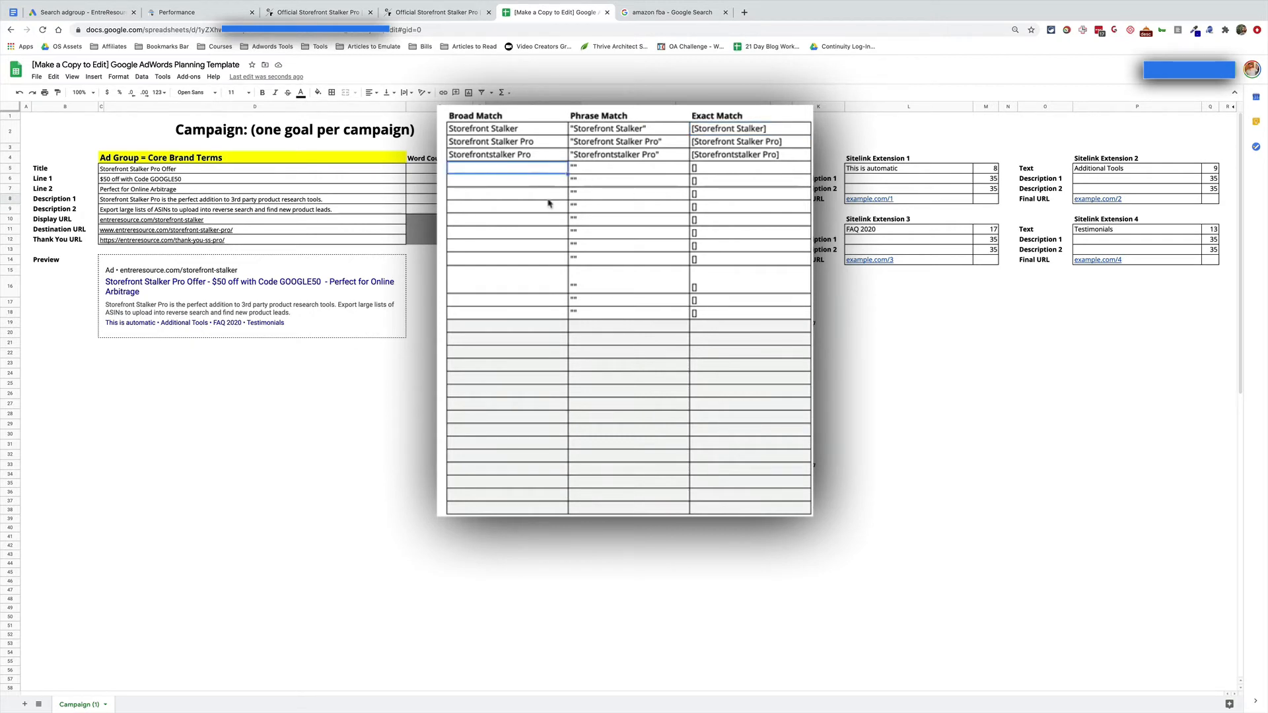
pyautogui.click(615, 132)
pyautogui.moveTo(615, 144); pyautogui.dragTo(613, 158)
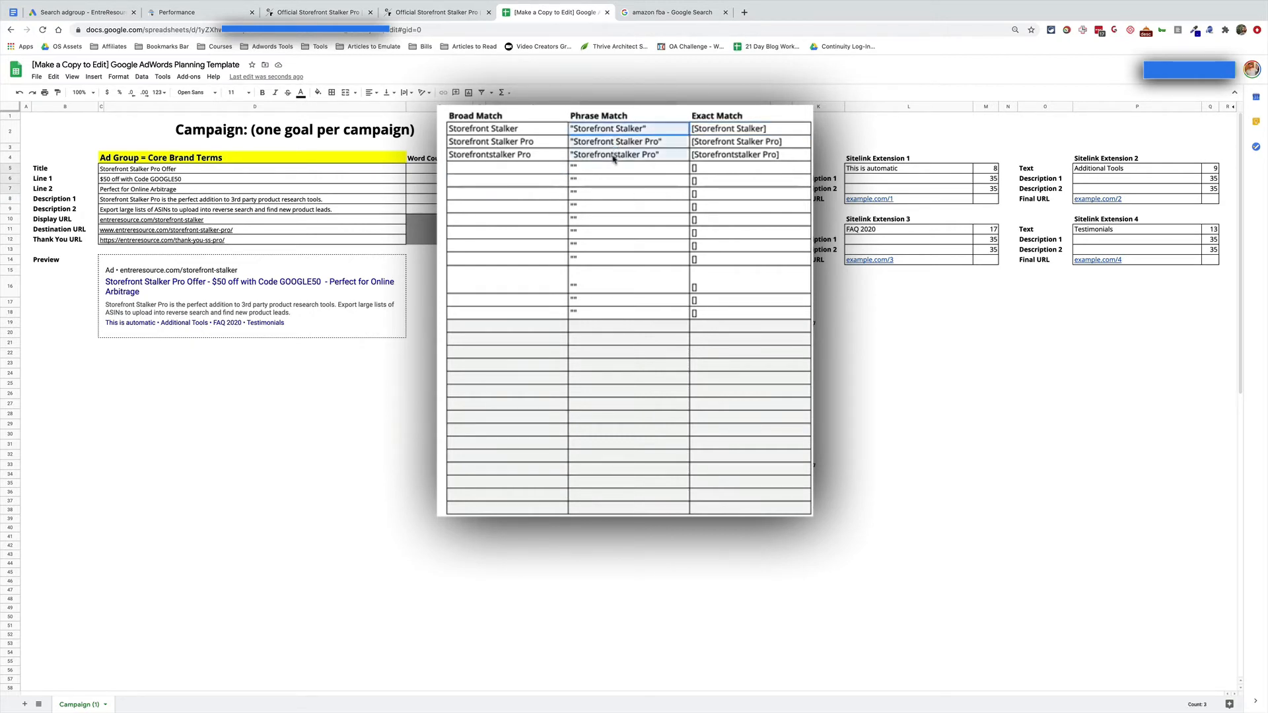
pyautogui.click(516, 173)
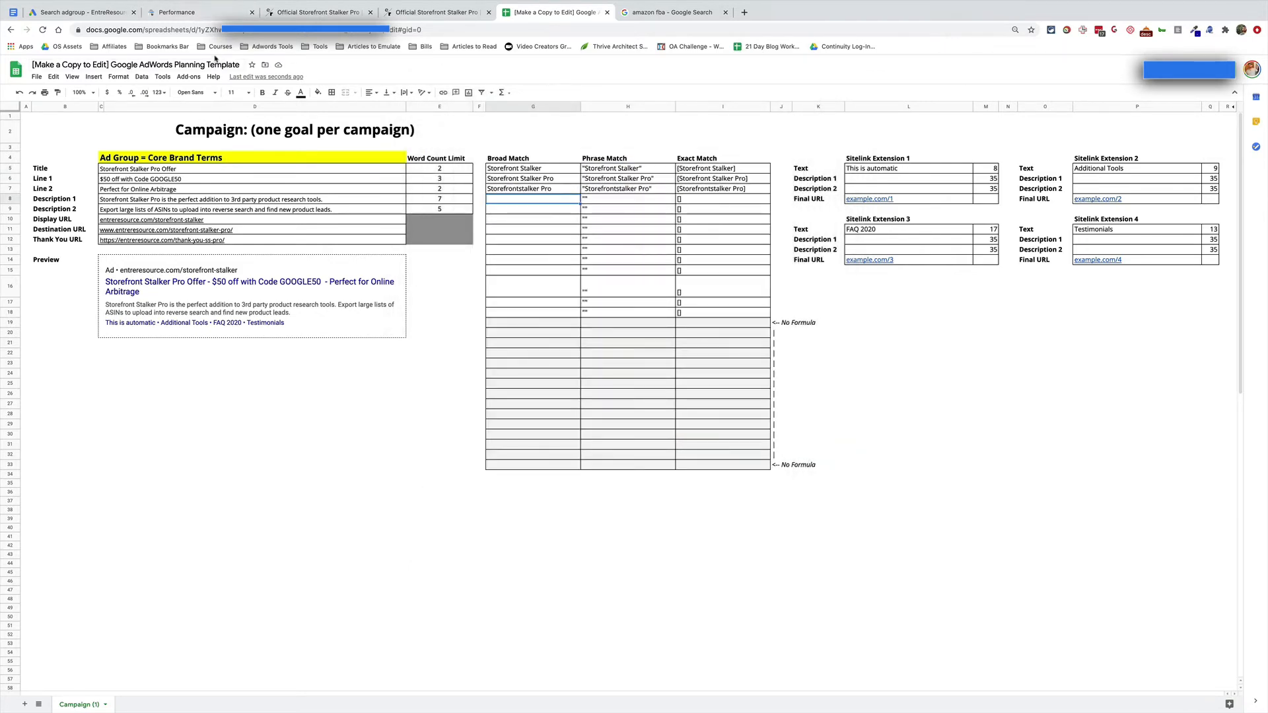
# Switch to Search Console, check the page filter, and copy the query "storefront stalker pro chrome extension" into the planning worksheet's next broad match row.
pyautogui.click(198, 11)
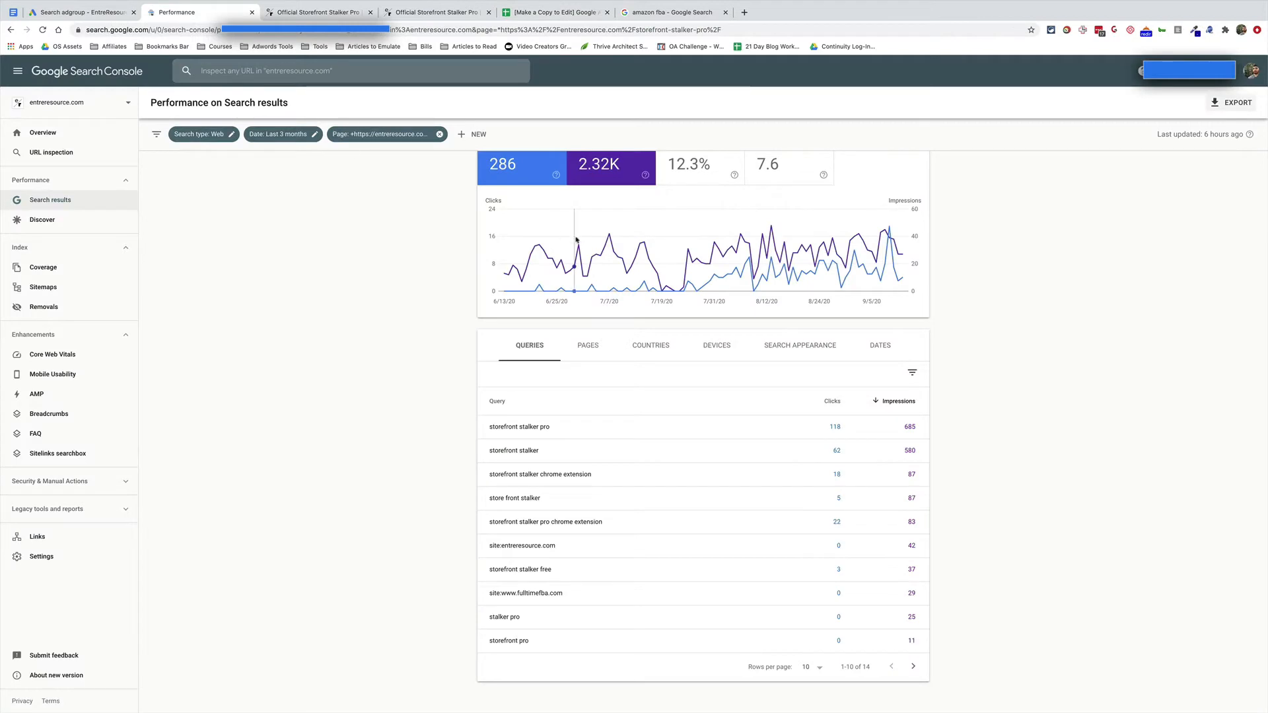
pyautogui.scroll(1, 459, 225)
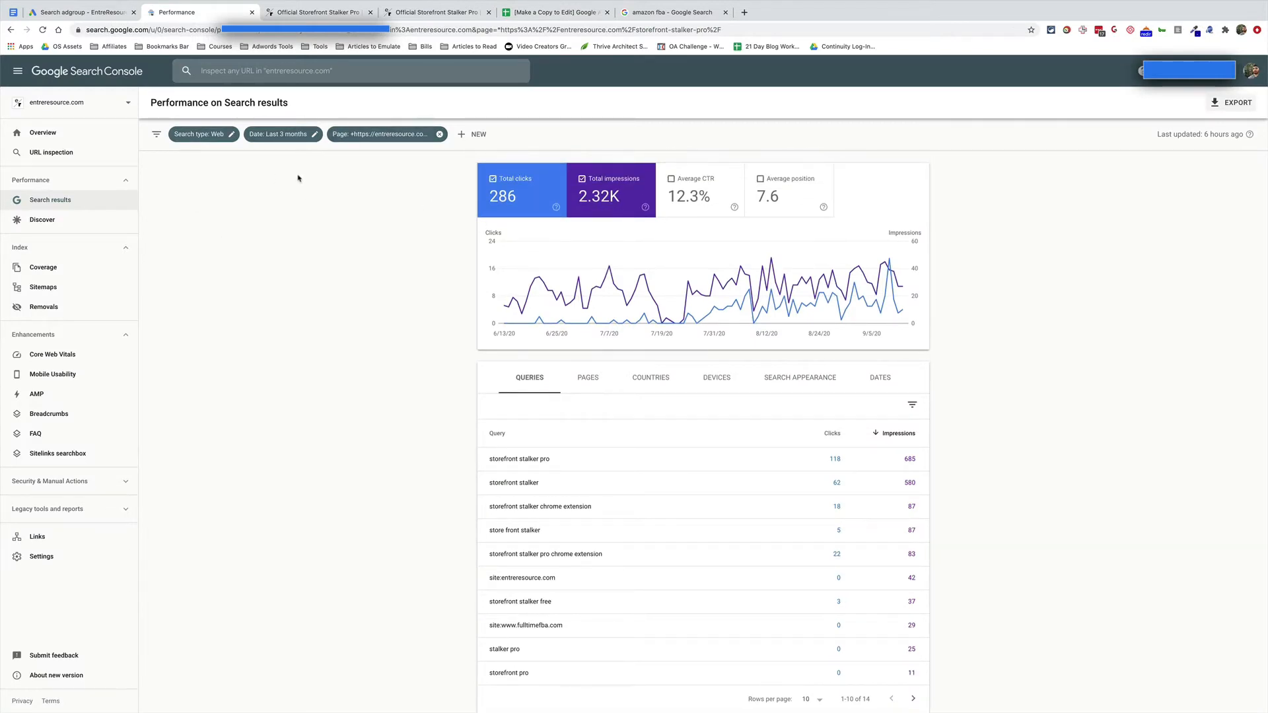
pyautogui.click(389, 136)
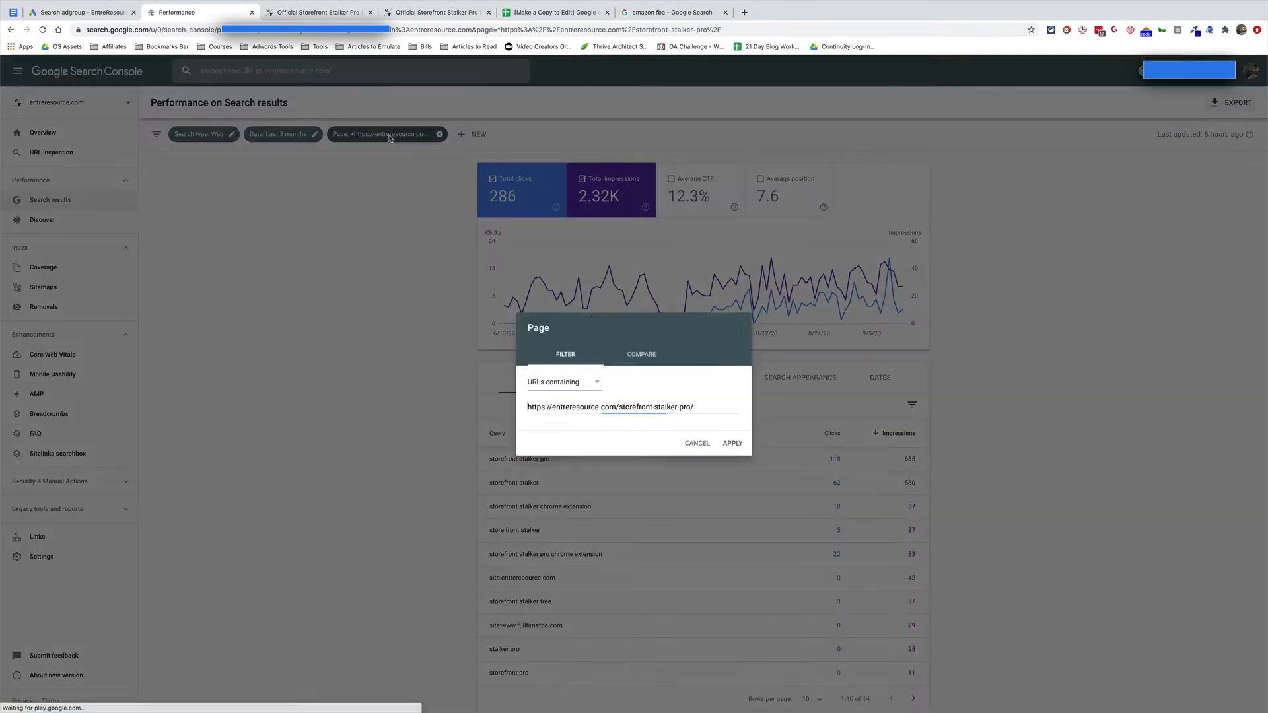
pyautogui.click(700, 446)
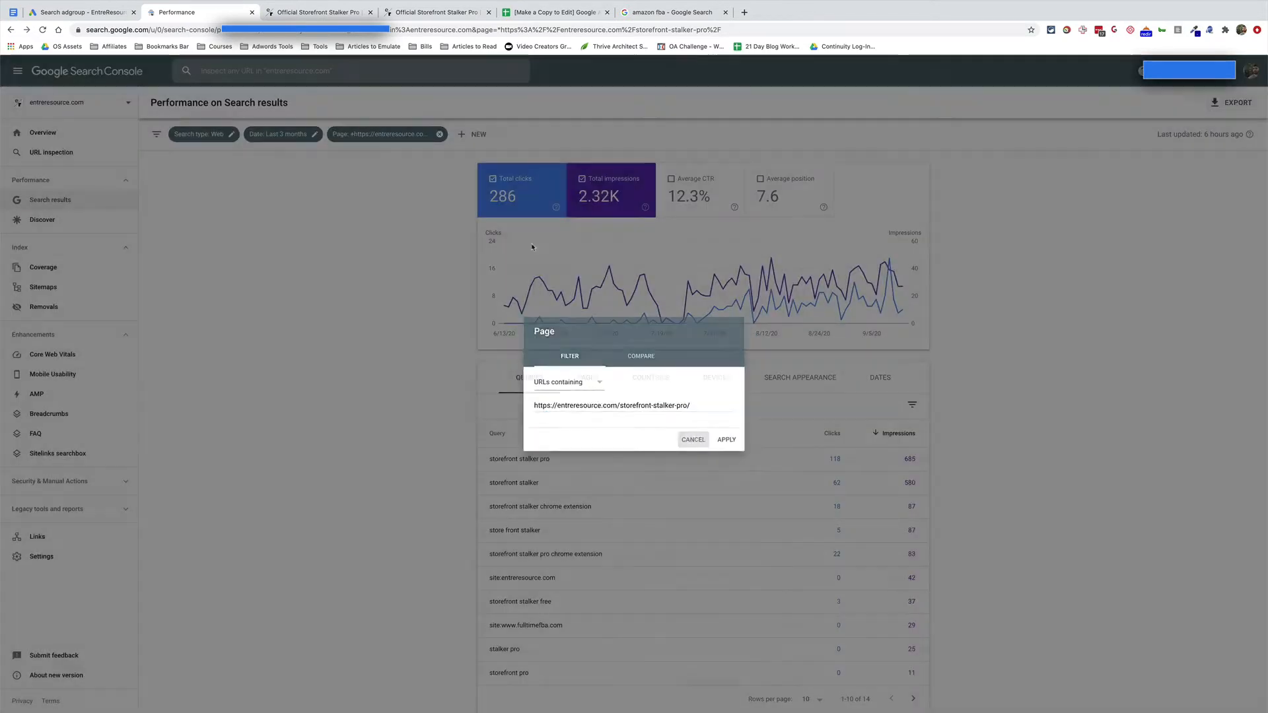
pyautogui.scroll(-1, 677, 383)
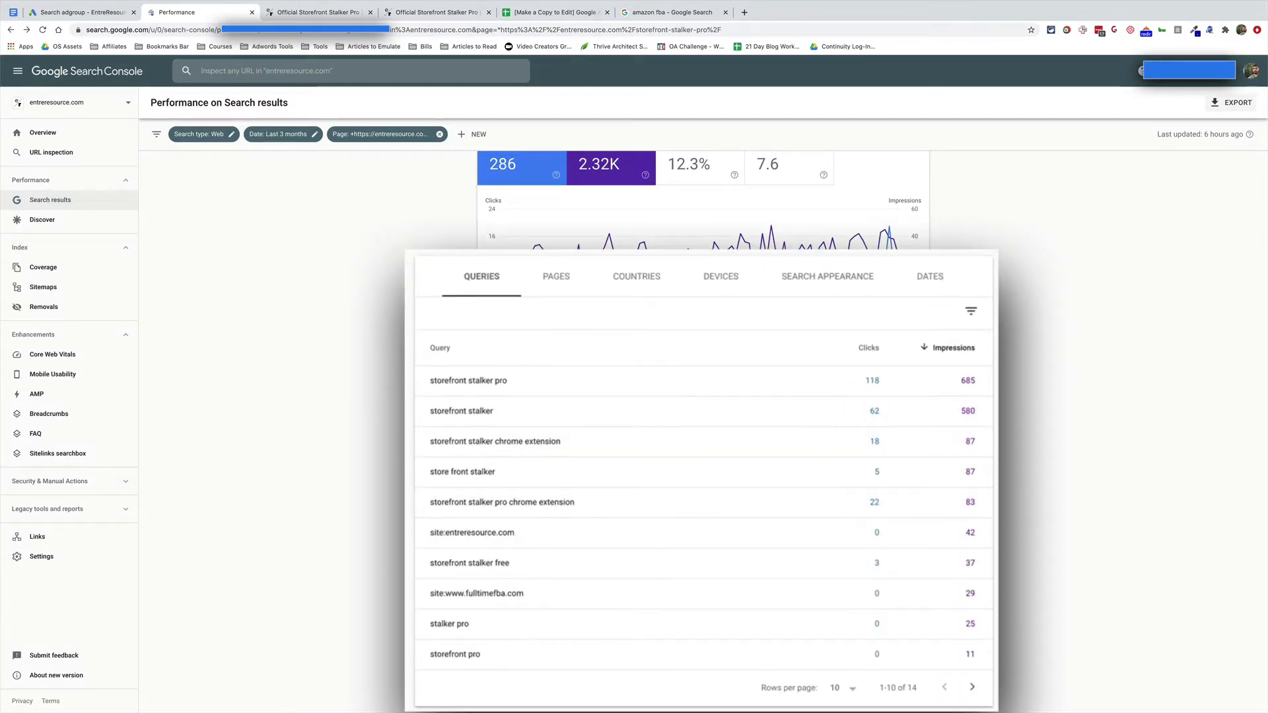
pyautogui.moveTo(400, 521); pyautogui.dragTo(424, 510)
pyautogui.hotkey('ctrl', 'c')
pyautogui.click(575, 508)
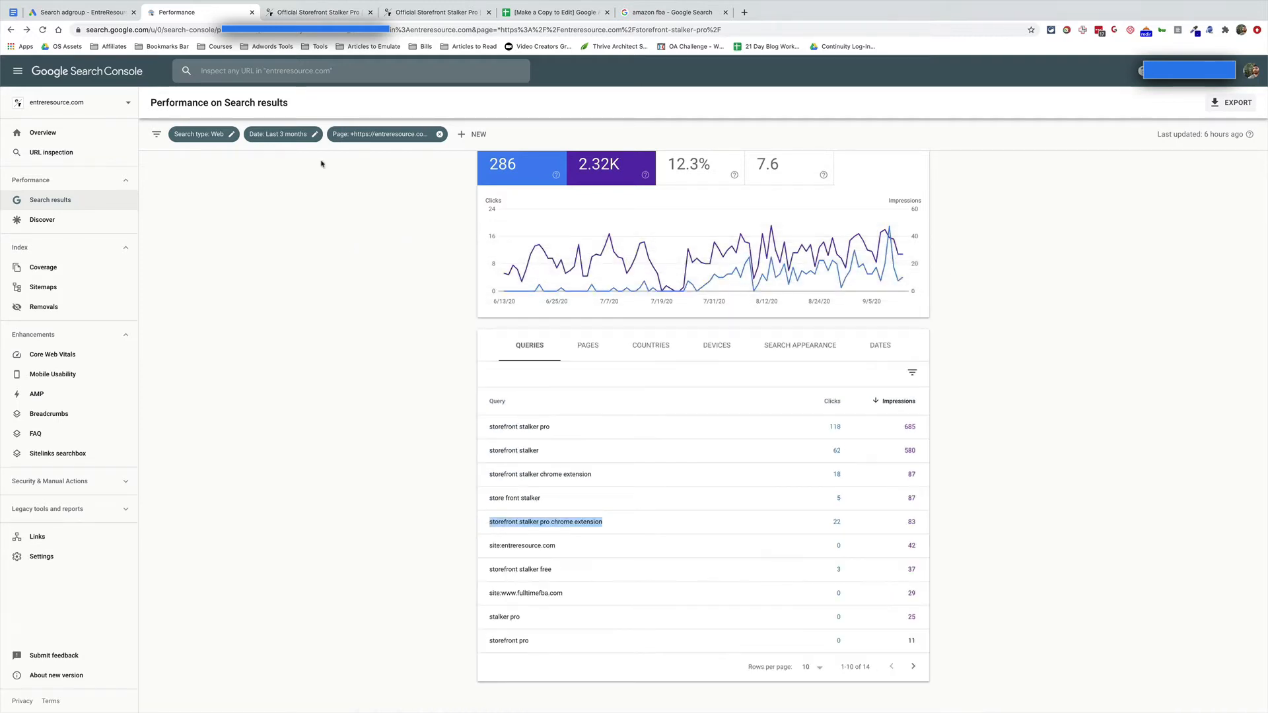
pyautogui.click(89, 10)
pyautogui.click(558, 12)
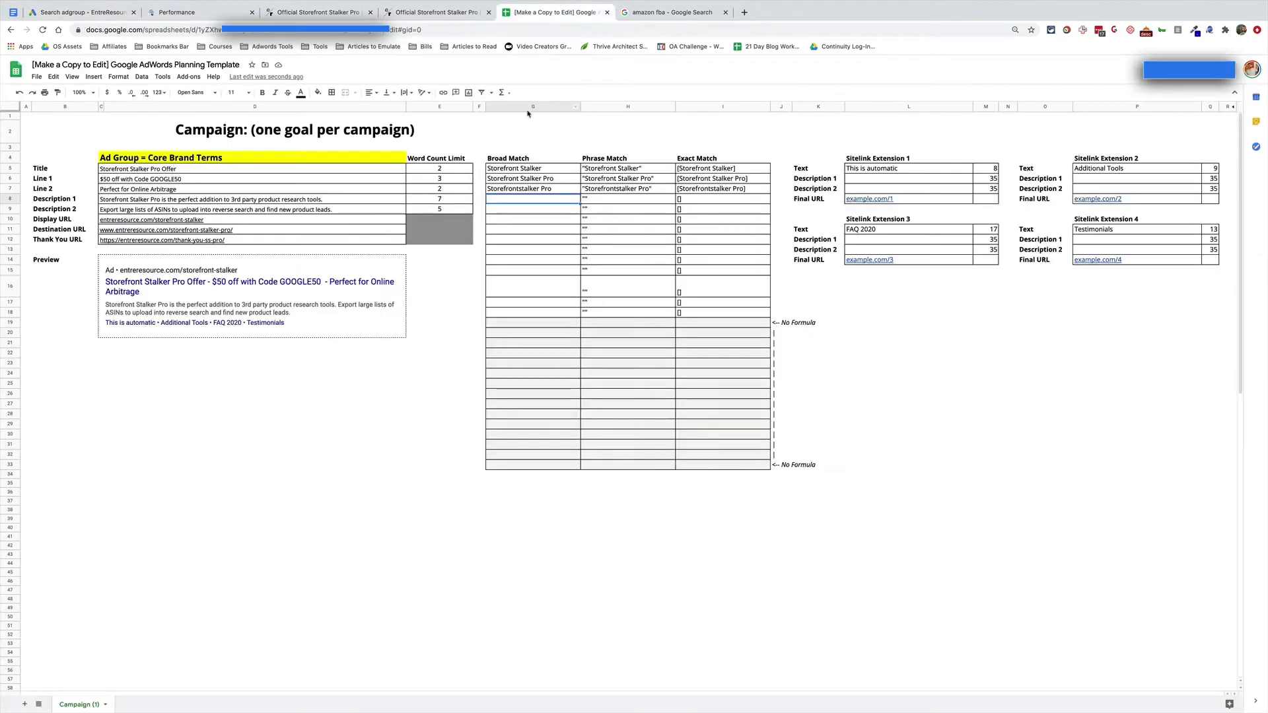
pyautogui.hotkey('ctrl', 'v')
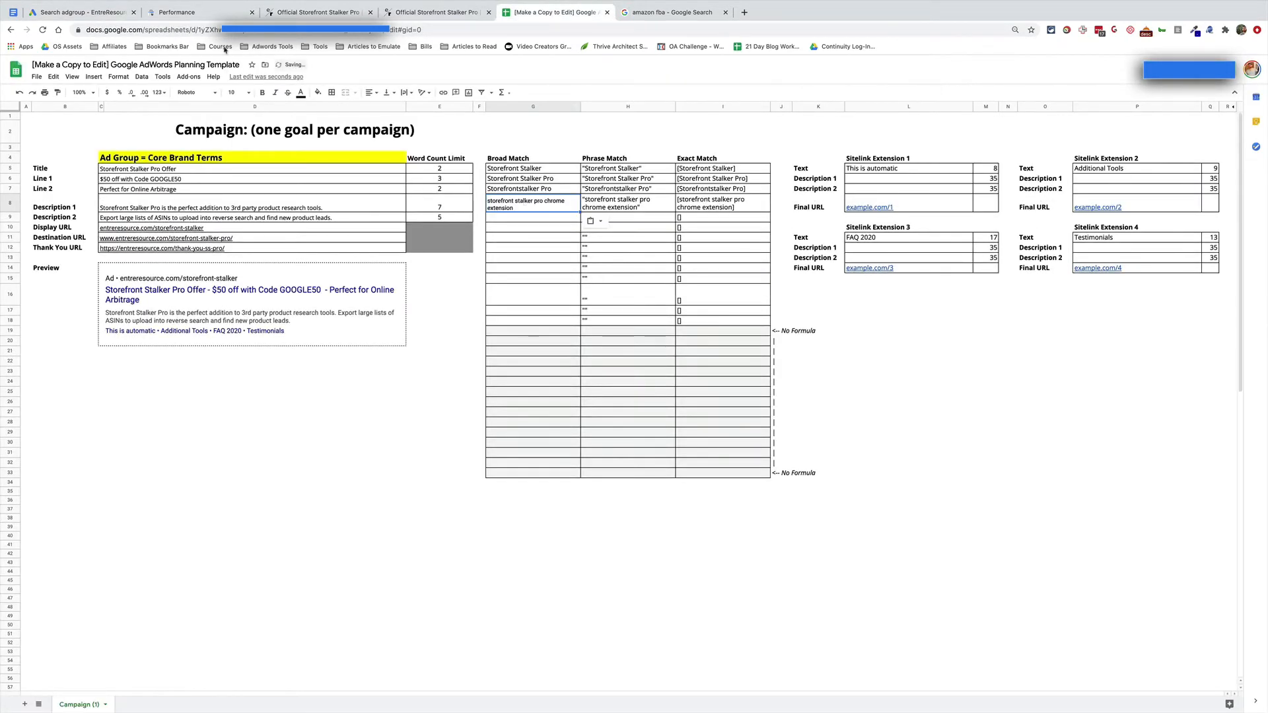
# Review the Storefront Stalker Pro page's search queries in Search Console, sorted by clicks, and examine their clicks and impressions.
pyautogui.click(99, 13)
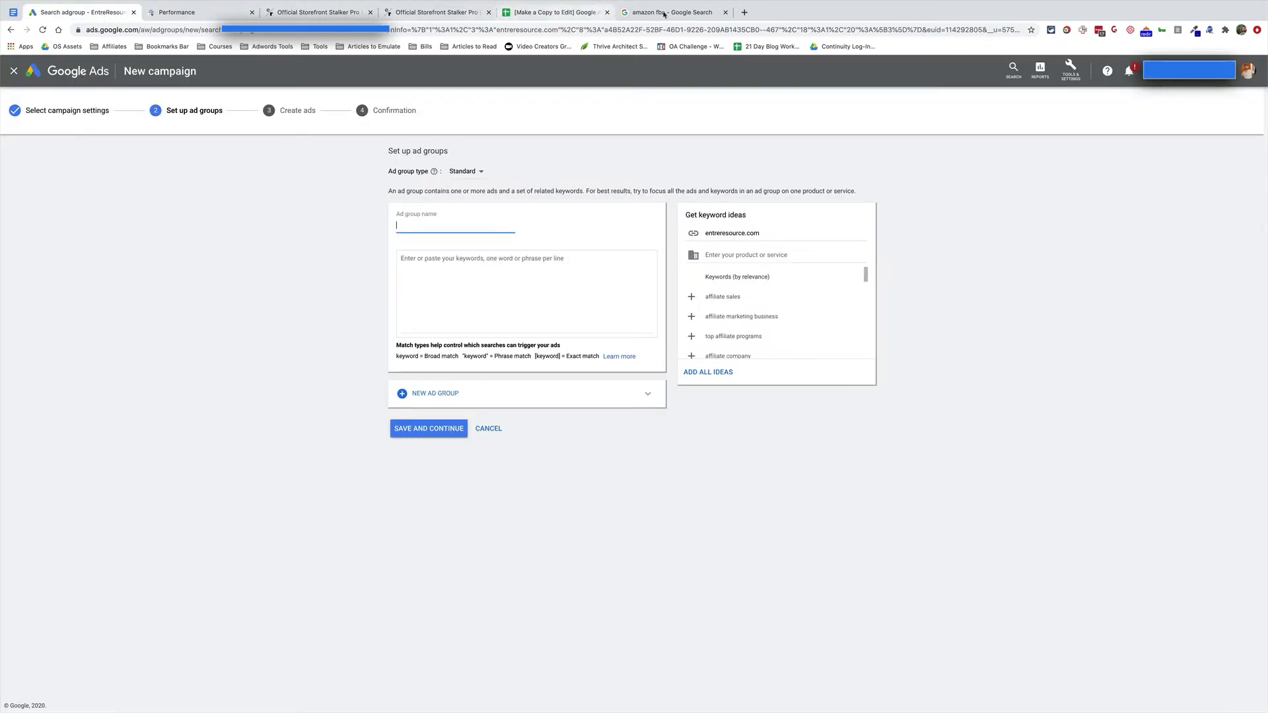
pyautogui.click(198, 13)
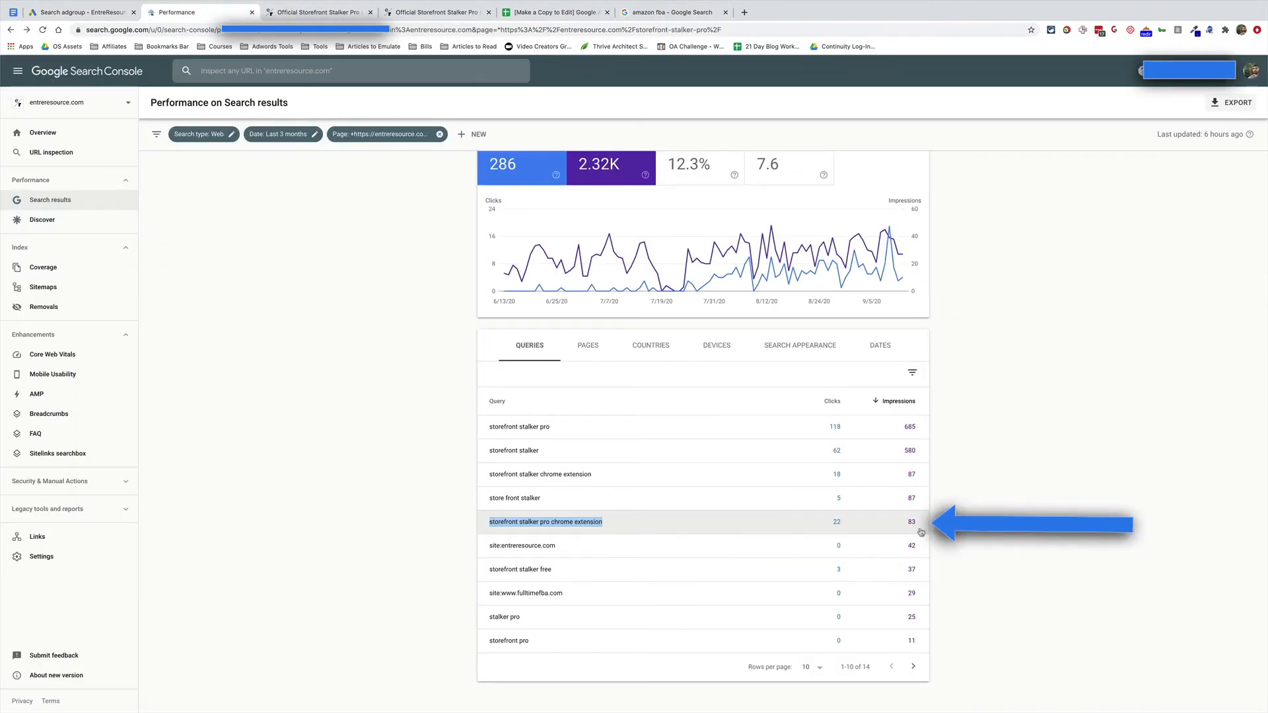
pyautogui.scroll(1, 918, 529)
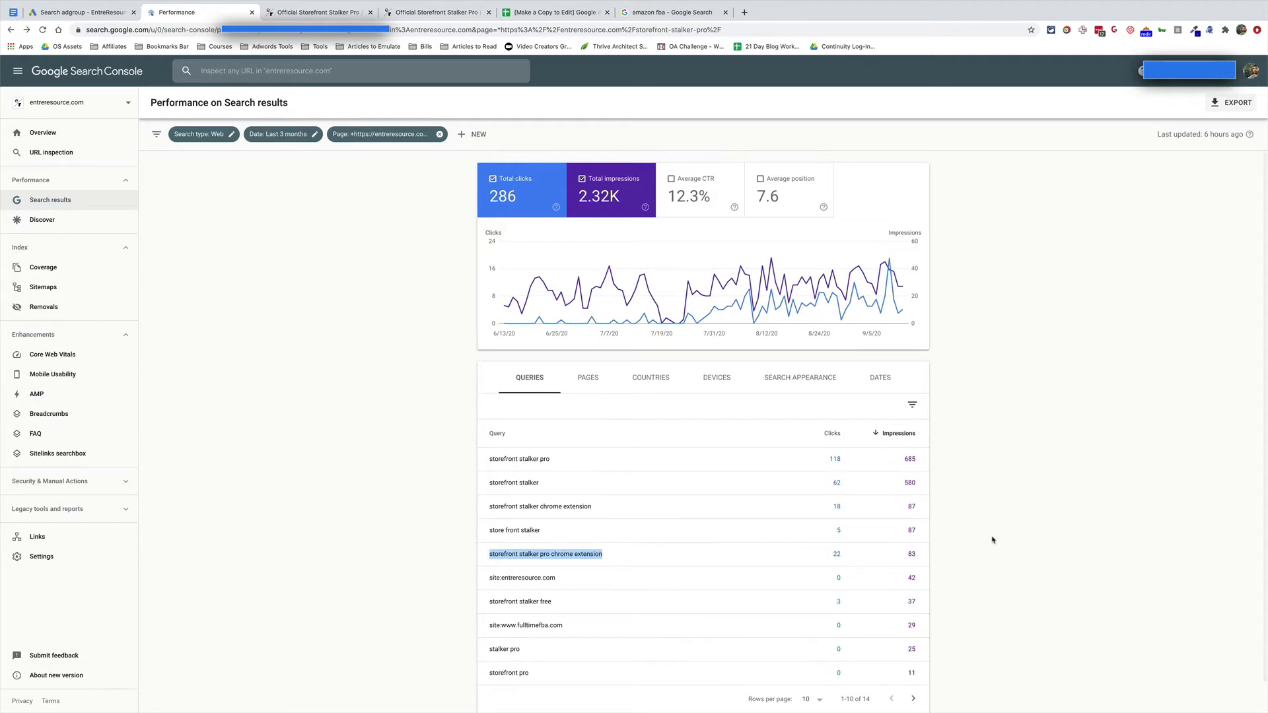
pyautogui.scroll(-1, 982, 552)
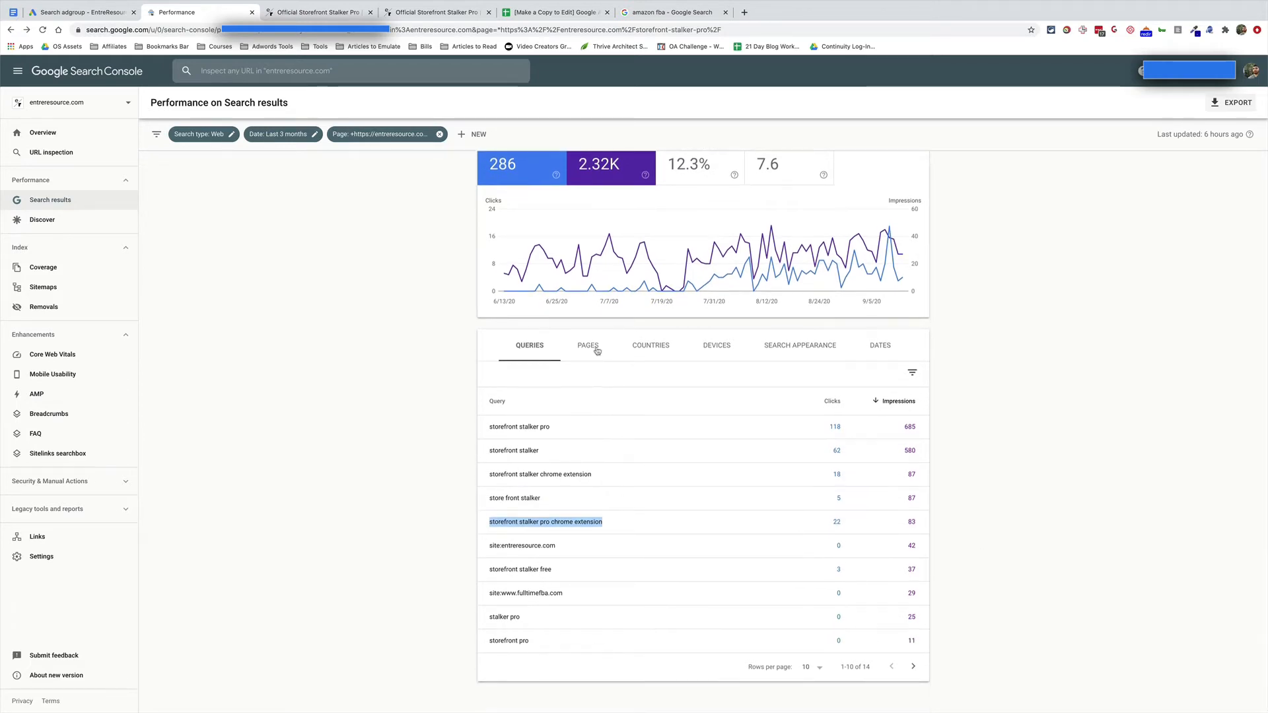
pyautogui.click(911, 374)
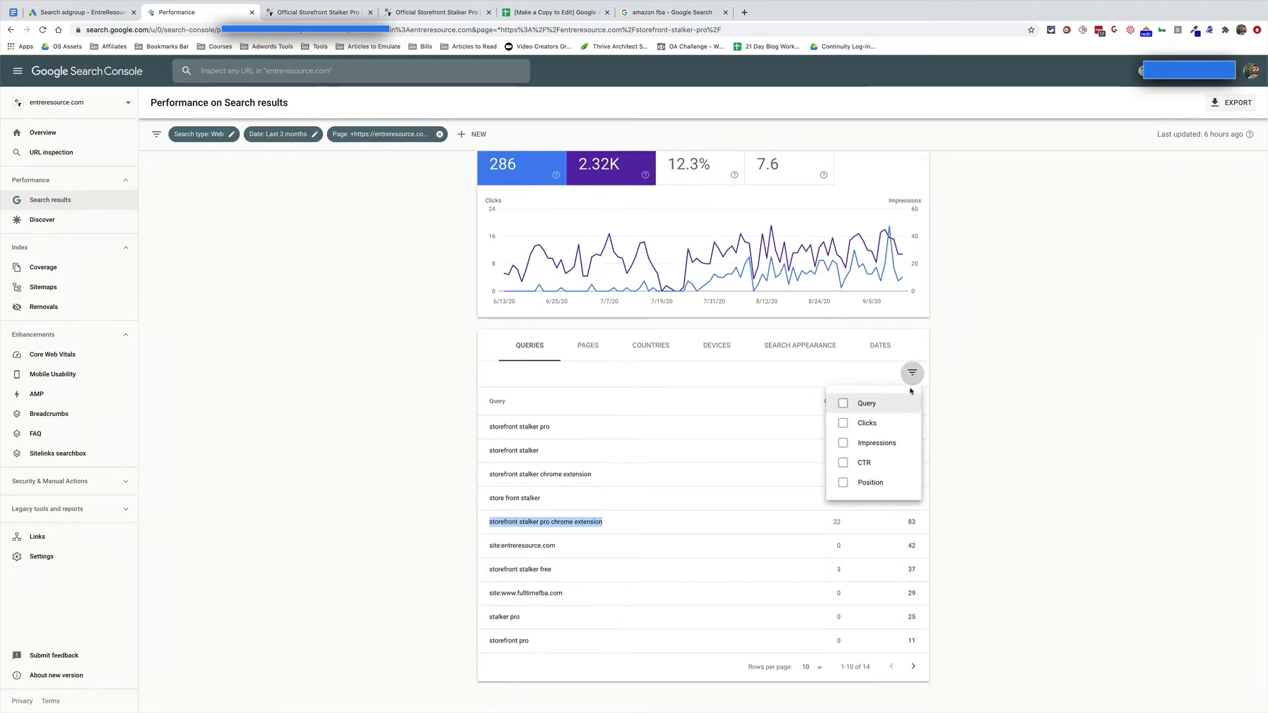
pyautogui.click(973, 381)
pyautogui.click(898, 401)
pyautogui.click(897, 401)
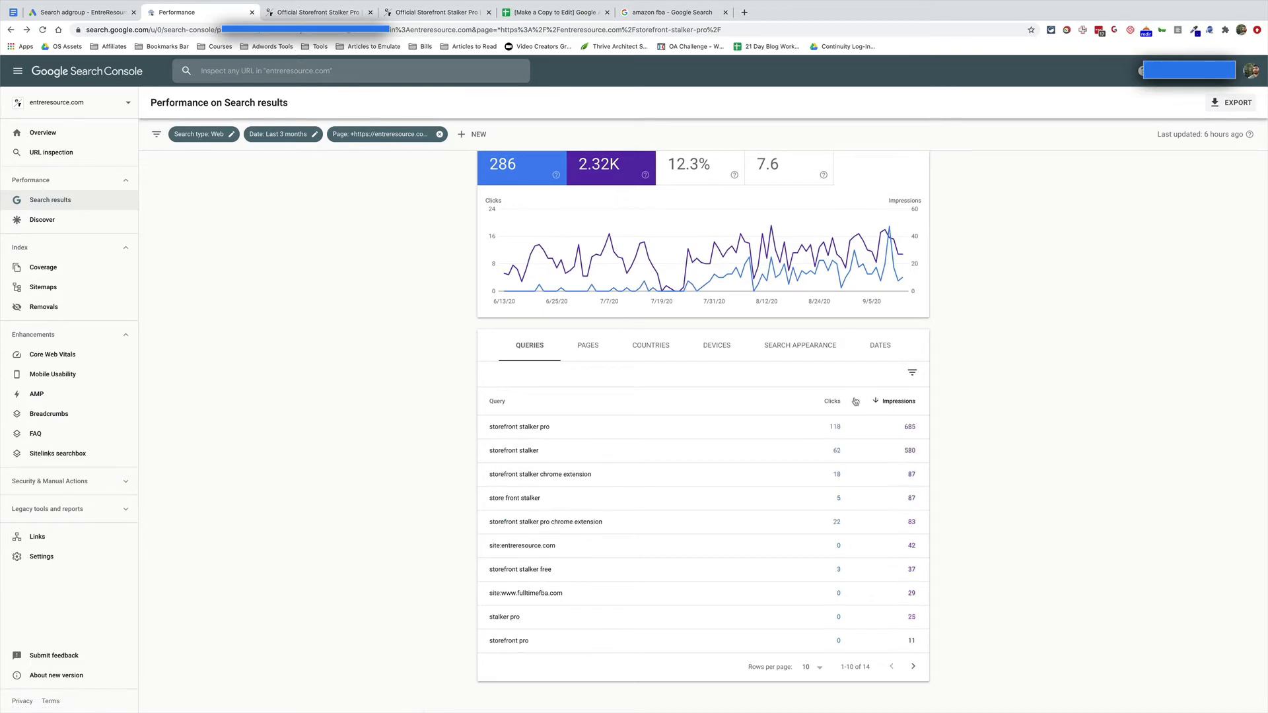
pyautogui.click(833, 401)
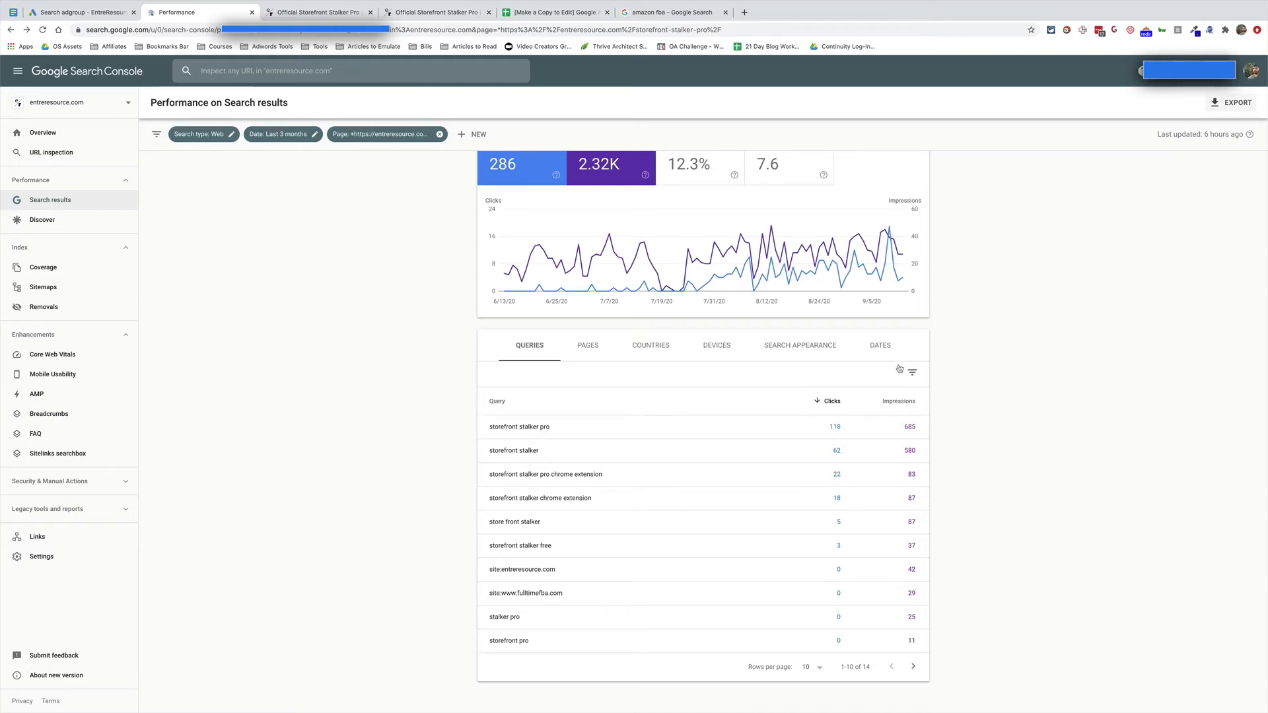
pyautogui.scroll(1, 454, 385)
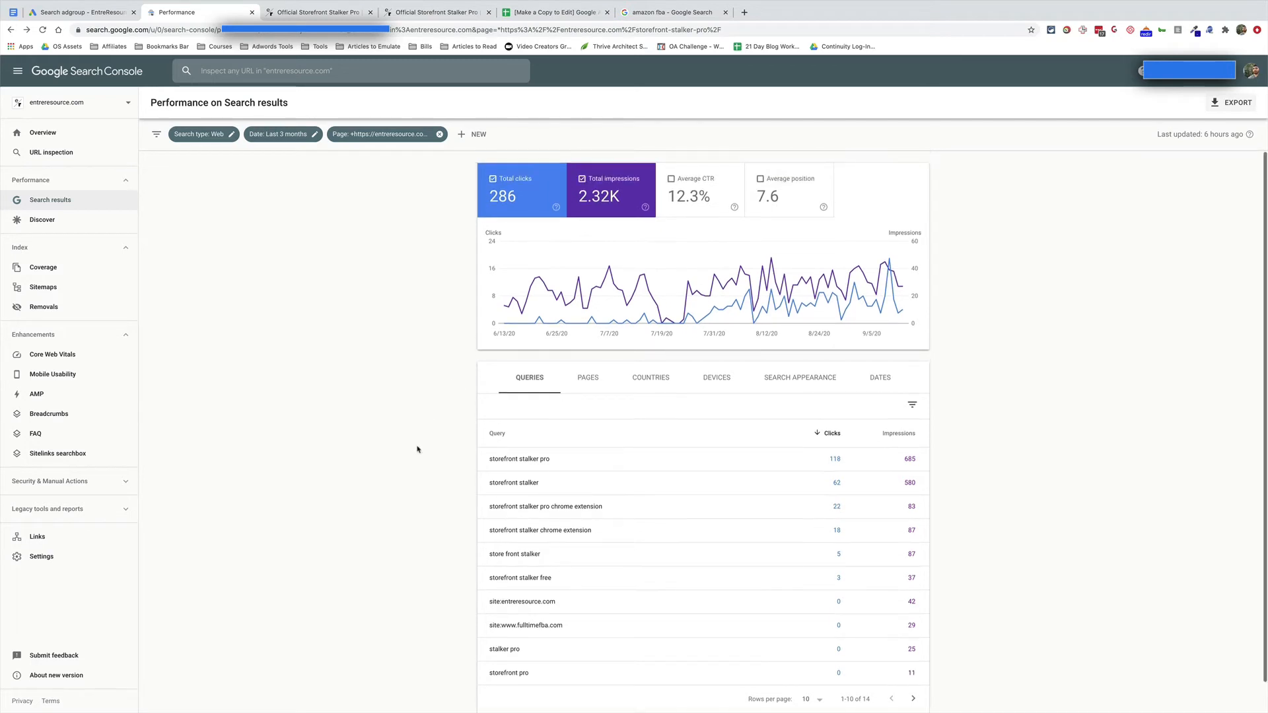
pyautogui.scroll(-1, 468, 470)
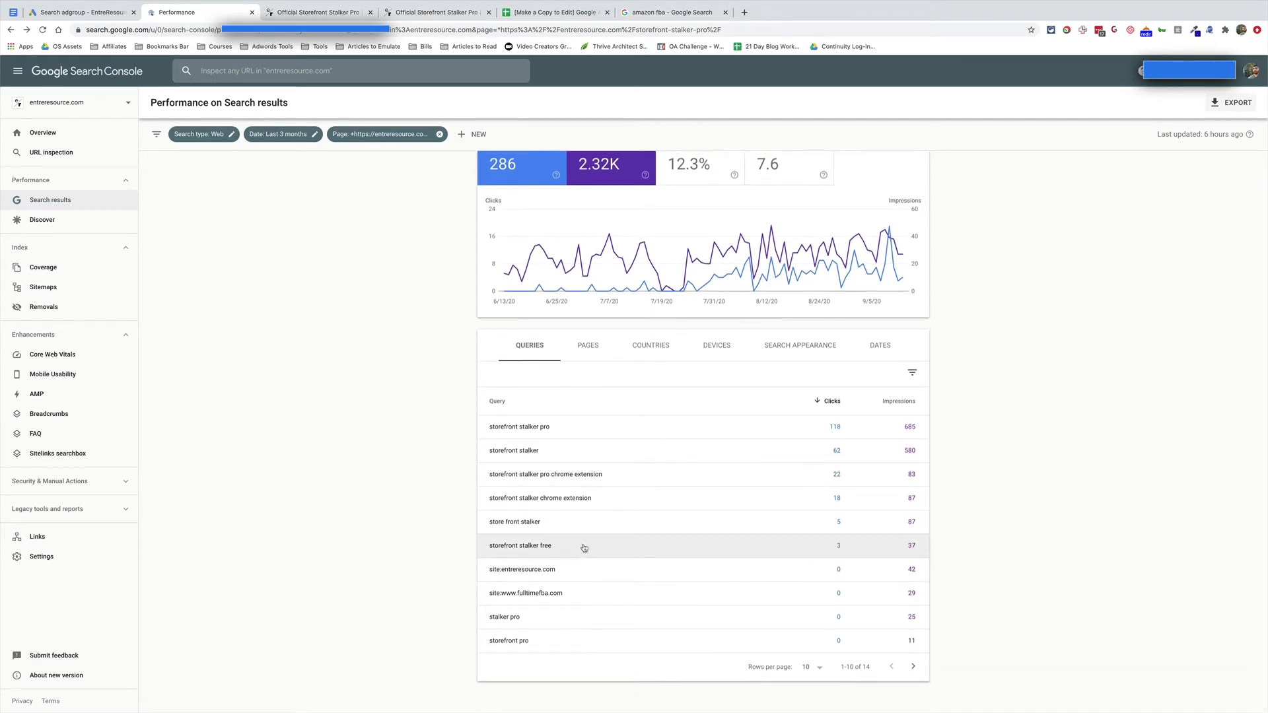
# Copy the worksheet's phrase match keywords into the Google Ads ad group, leaving out "storefront stalker pro chrome extension".
pyautogui.click(59, 12)
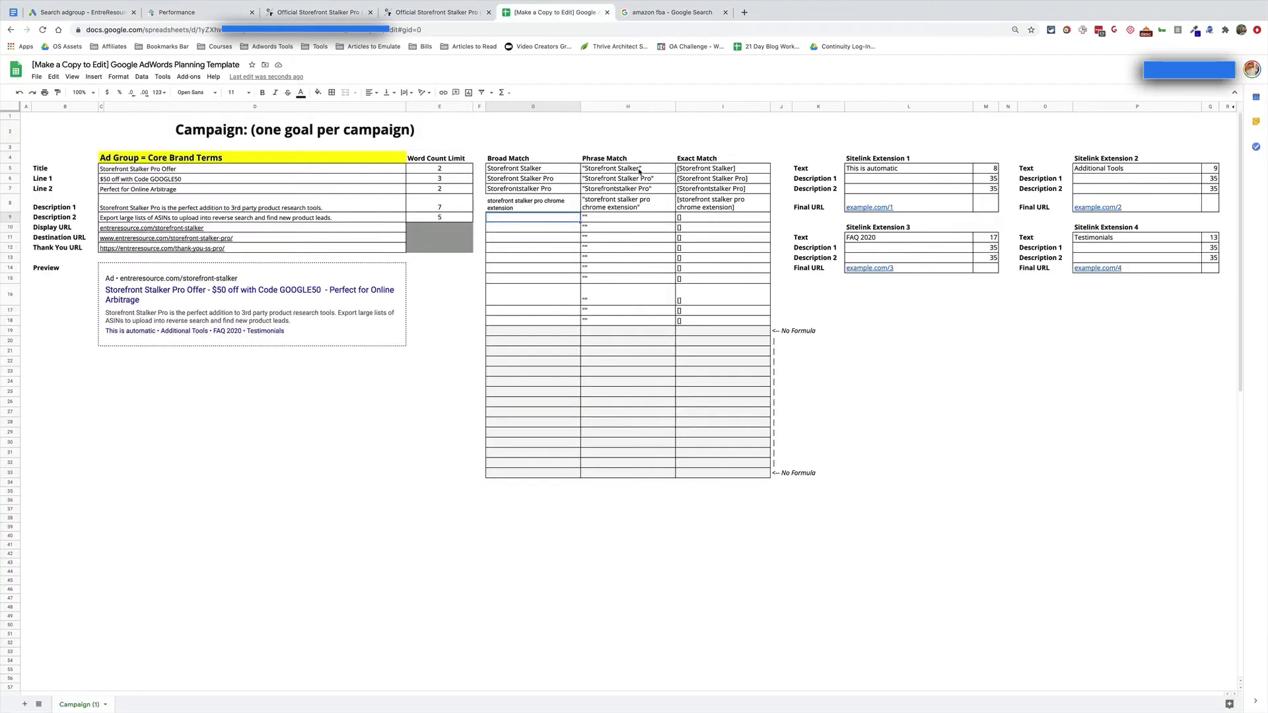
pyautogui.click(555, 12)
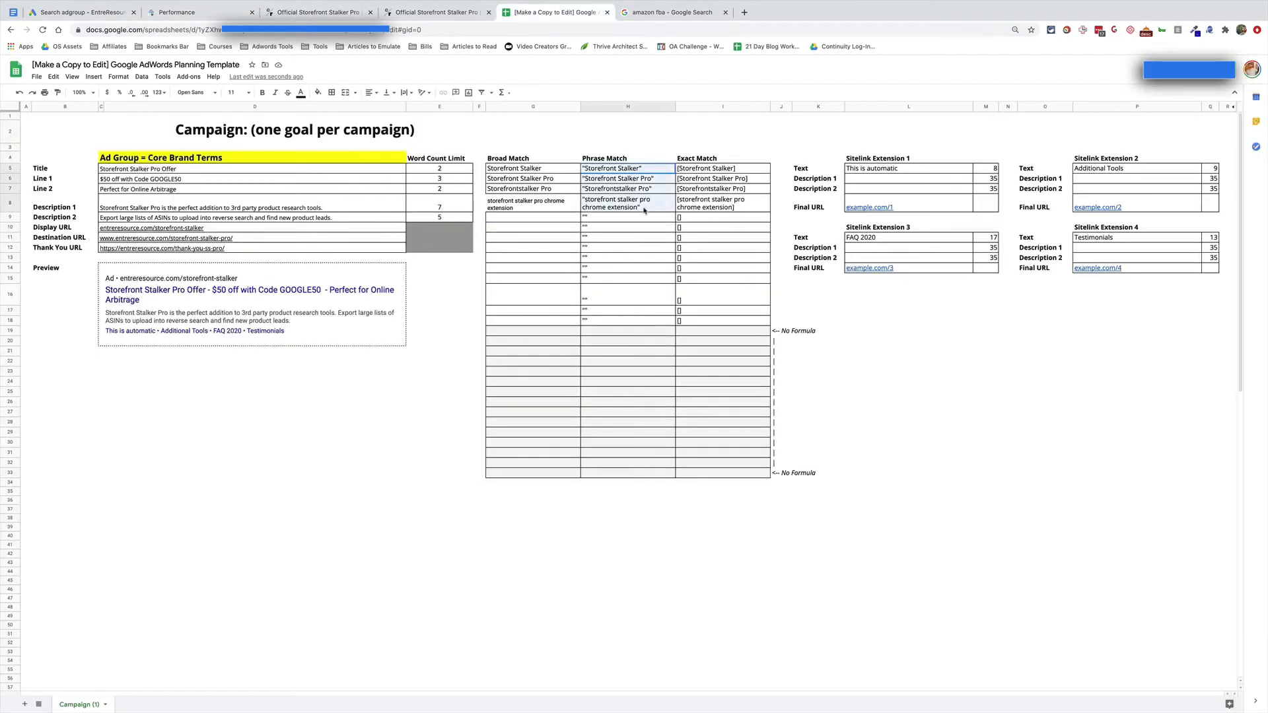
pyautogui.press('super+1')
pyautogui.write('"Storefront Stalker" "Storefront Stalker Pro" "Storefrontstalker Pro" "storefront stalker pro chrome extension"')
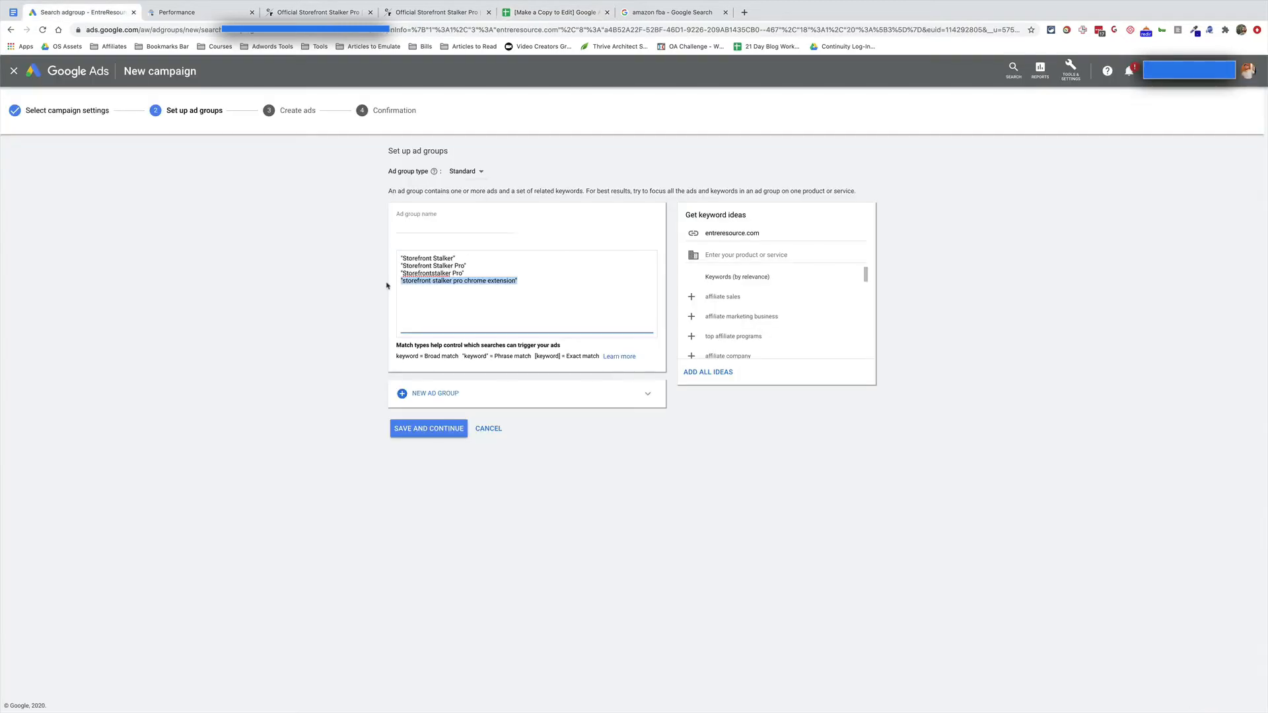
pyautogui.press('BackSpace')
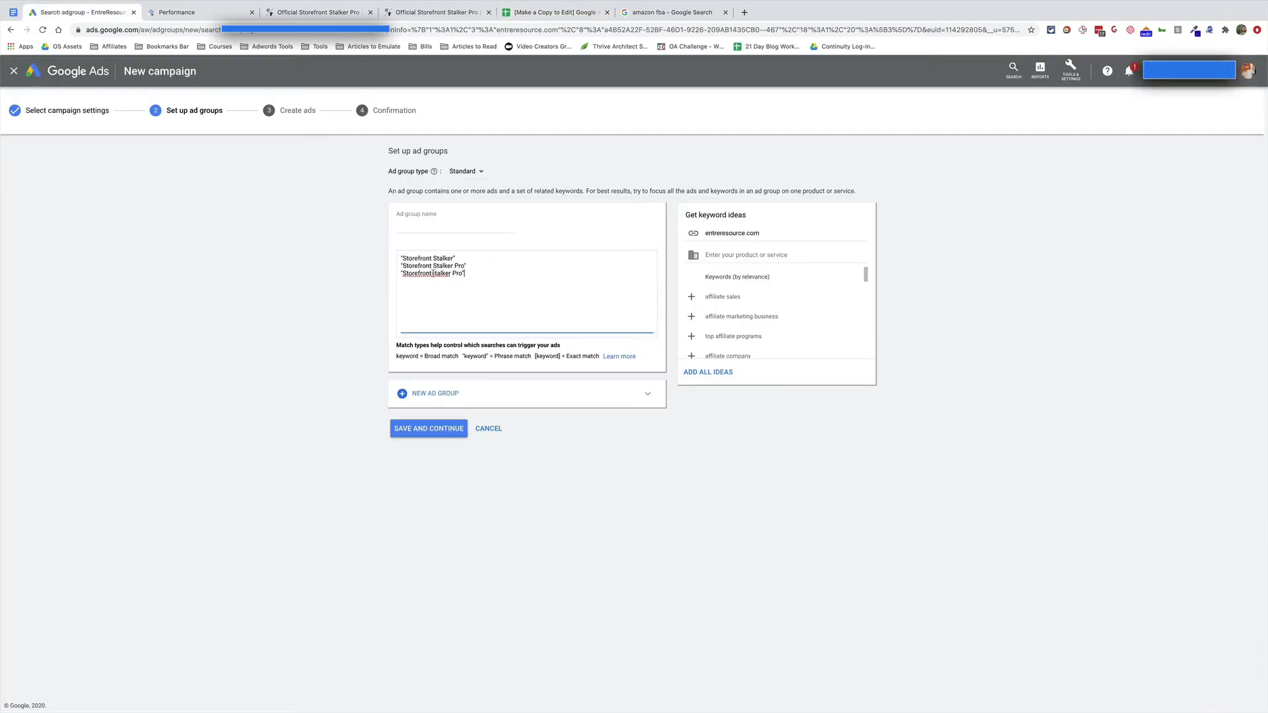
# Change the third ad group keyword to "Storefront stalker Pro" and add a duplicate without spaces, "StorefrontstalkerPro", both in phrase match quotes.
pyautogui.tripleClick(464, 273)
pyautogui.press('super+c')
pyautogui.click(523, 284)
pyautogui.press('Return')
pyautogui.press('super+v')
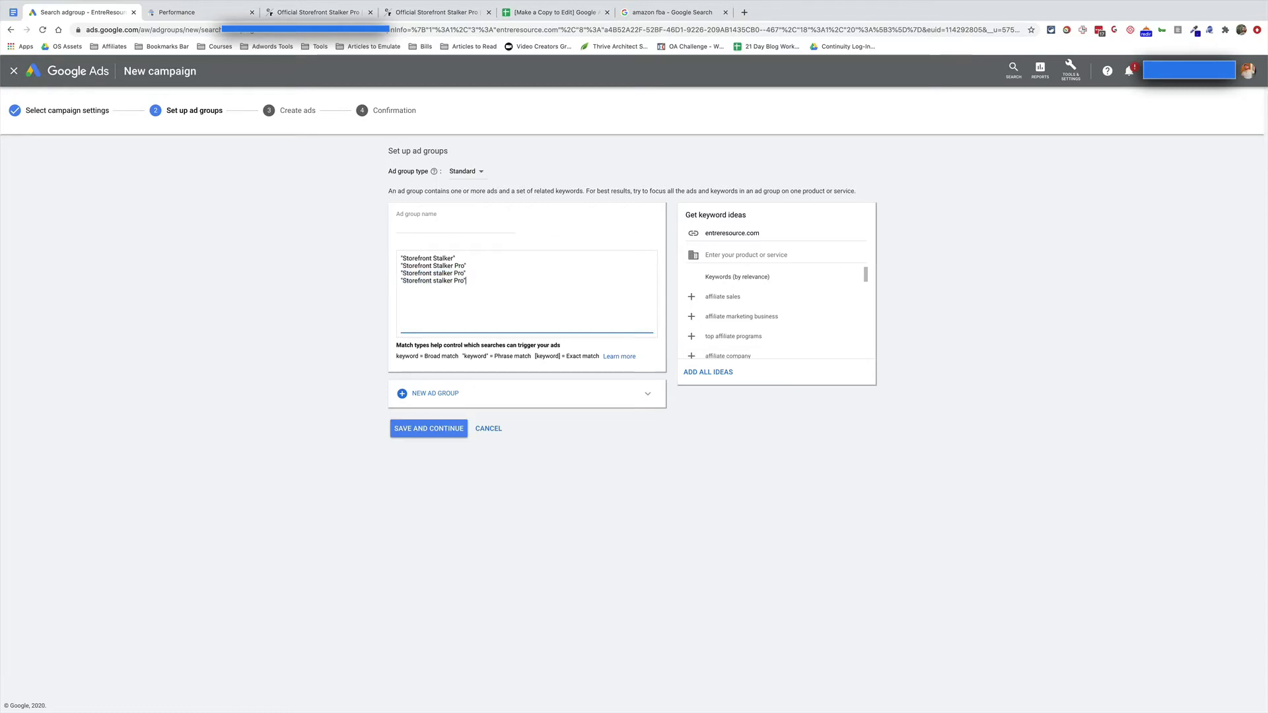
pyautogui.click(434, 281)
pyautogui.press('BackSpace')
pyautogui.click(451, 281)
pyautogui.press('BackSpace')
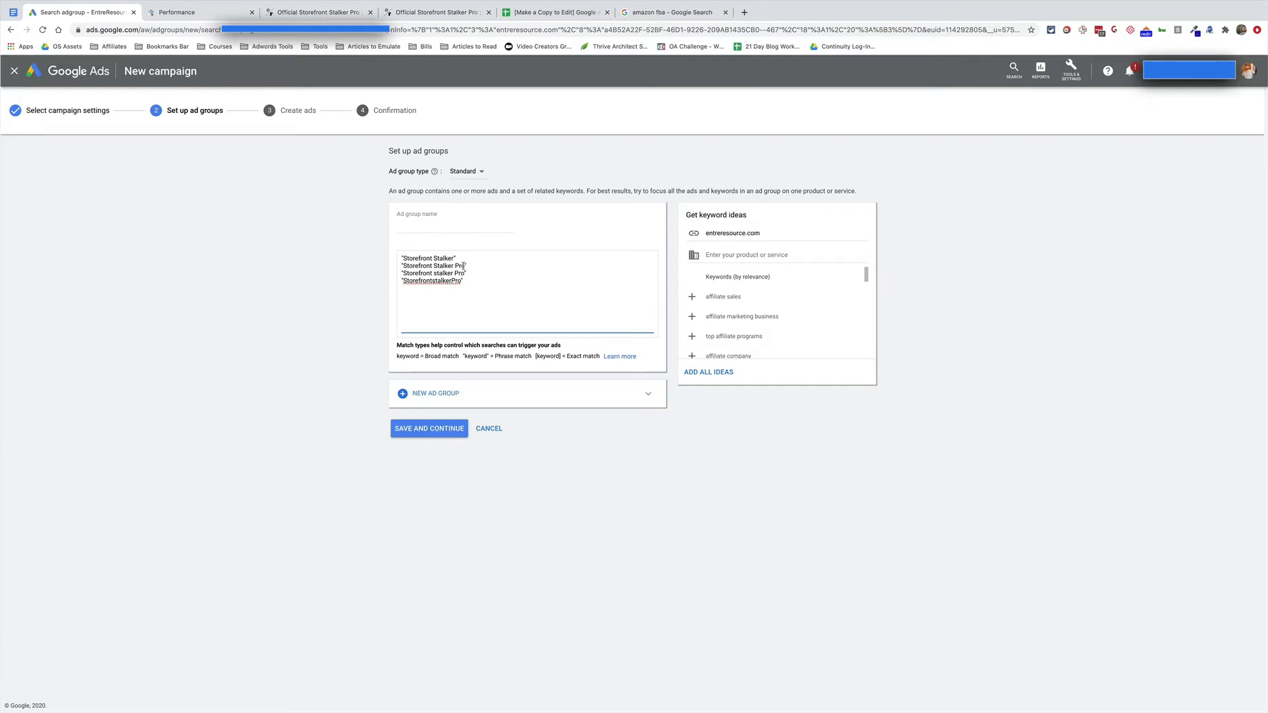
pyautogui.moveTo(464, 266); pyautogui.dragTo(404, 266)
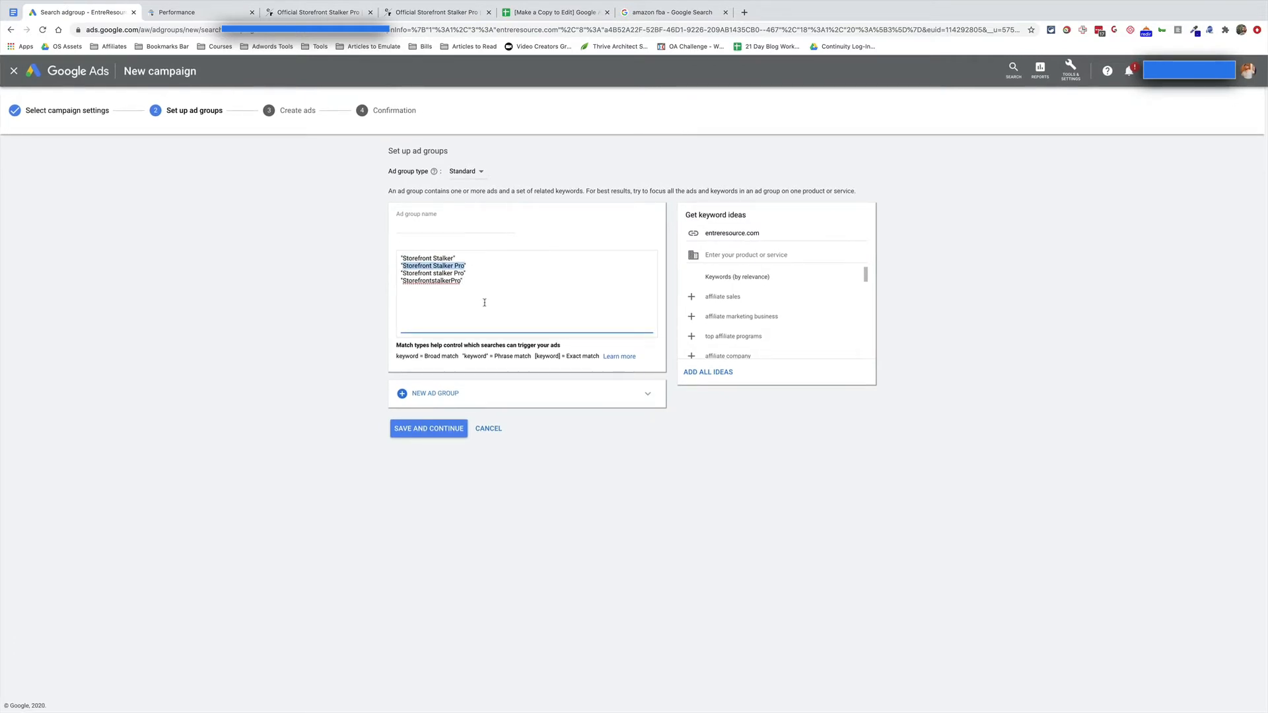
pyautogui.click(329, 277)
# Name the ad group "Direct Brand Terms".
pyautogui.click(478, 227)
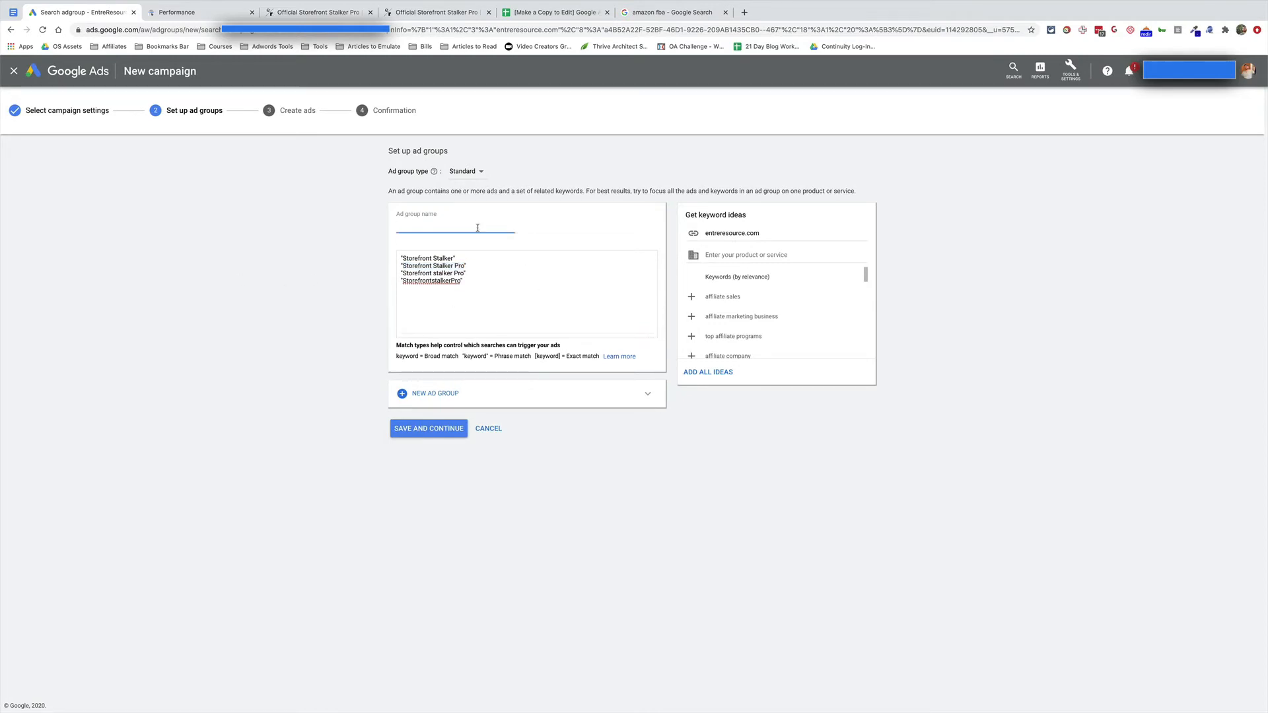
pyautogui.write('Brand Terms')
pyautogui.write('Direct')
pyautogui.click(594, 396)
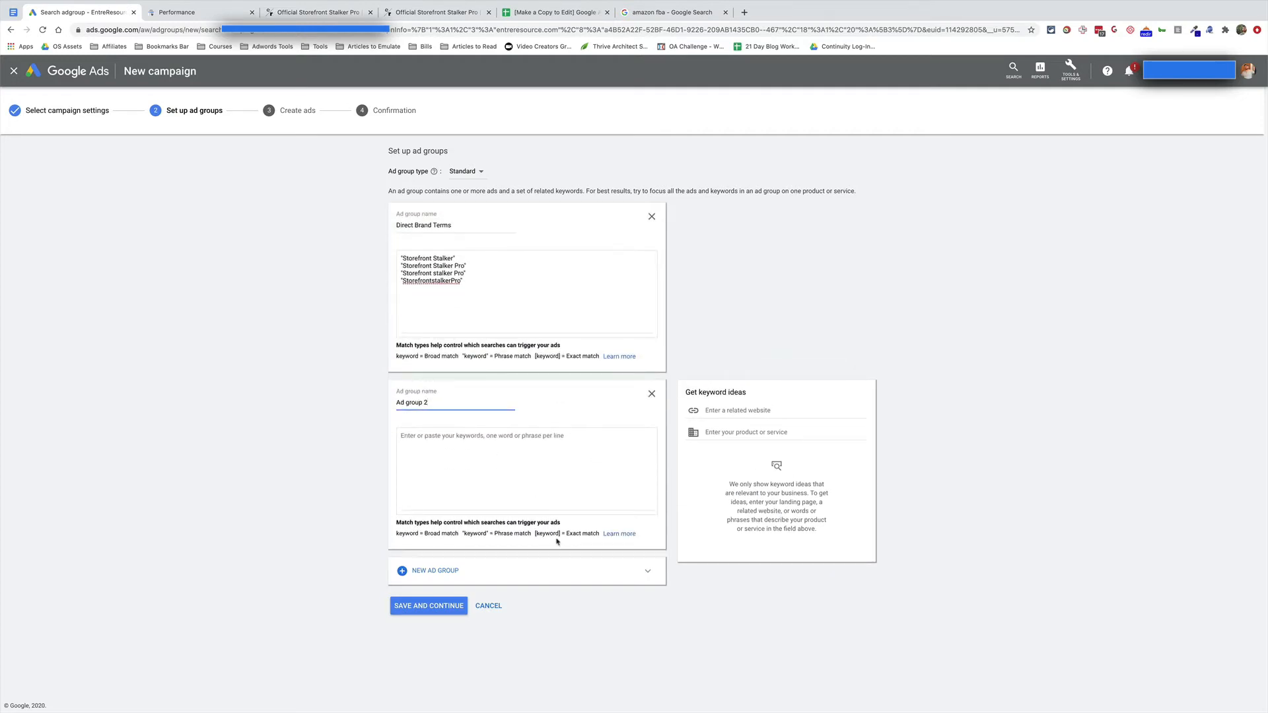
pyautogui.tripleClick(464, 405)
pyautogui.click(652, 393)
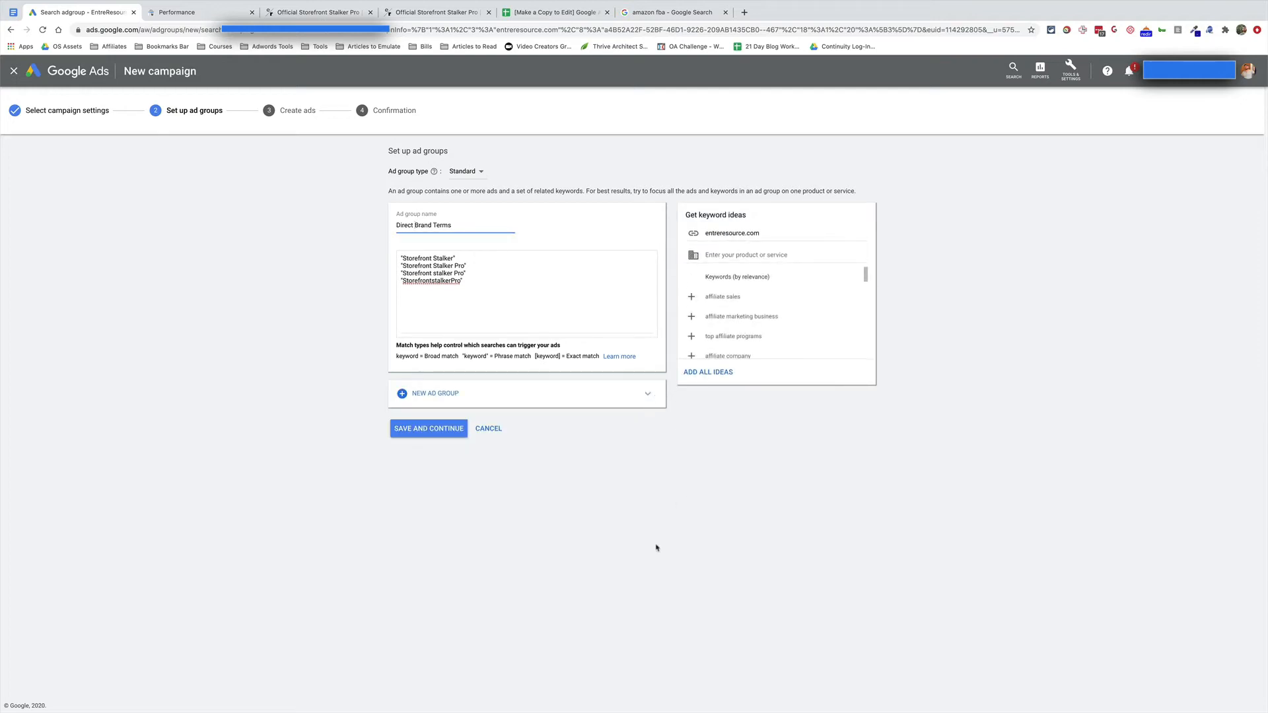
pyautogui.click(569, 534)
pyautogui.click(534, 396)
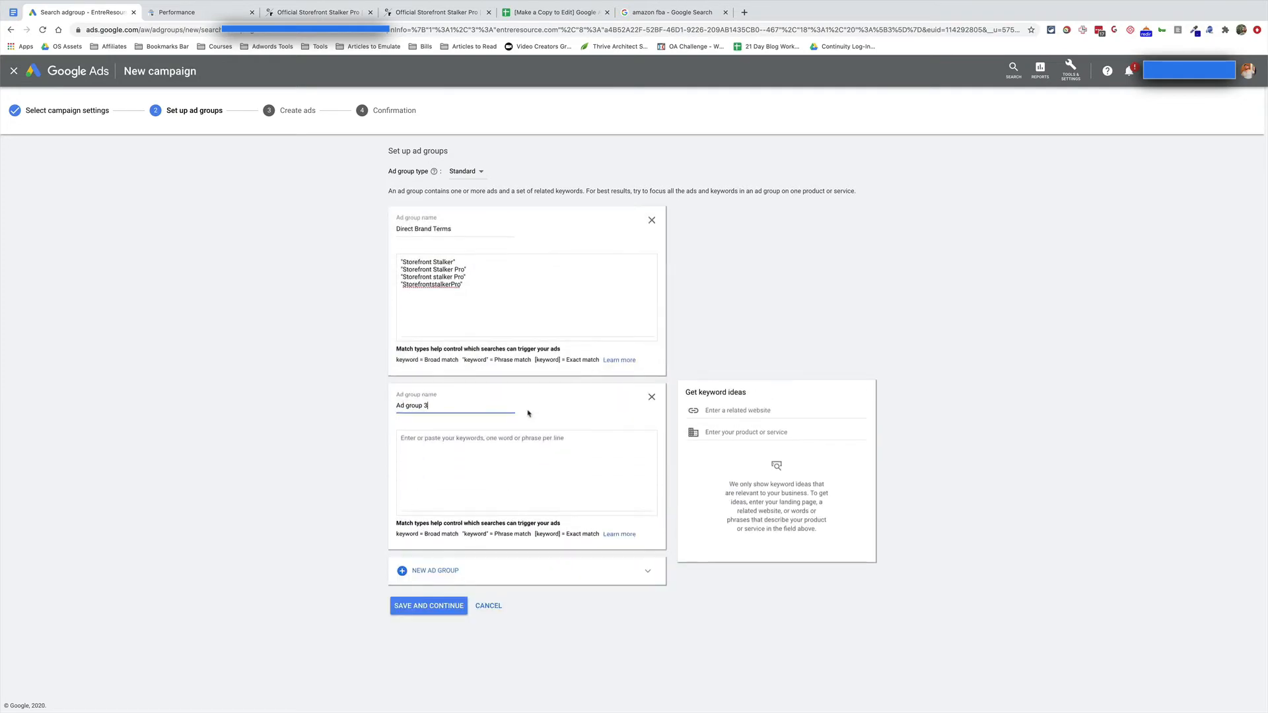
pyautogui.click(531, 445)
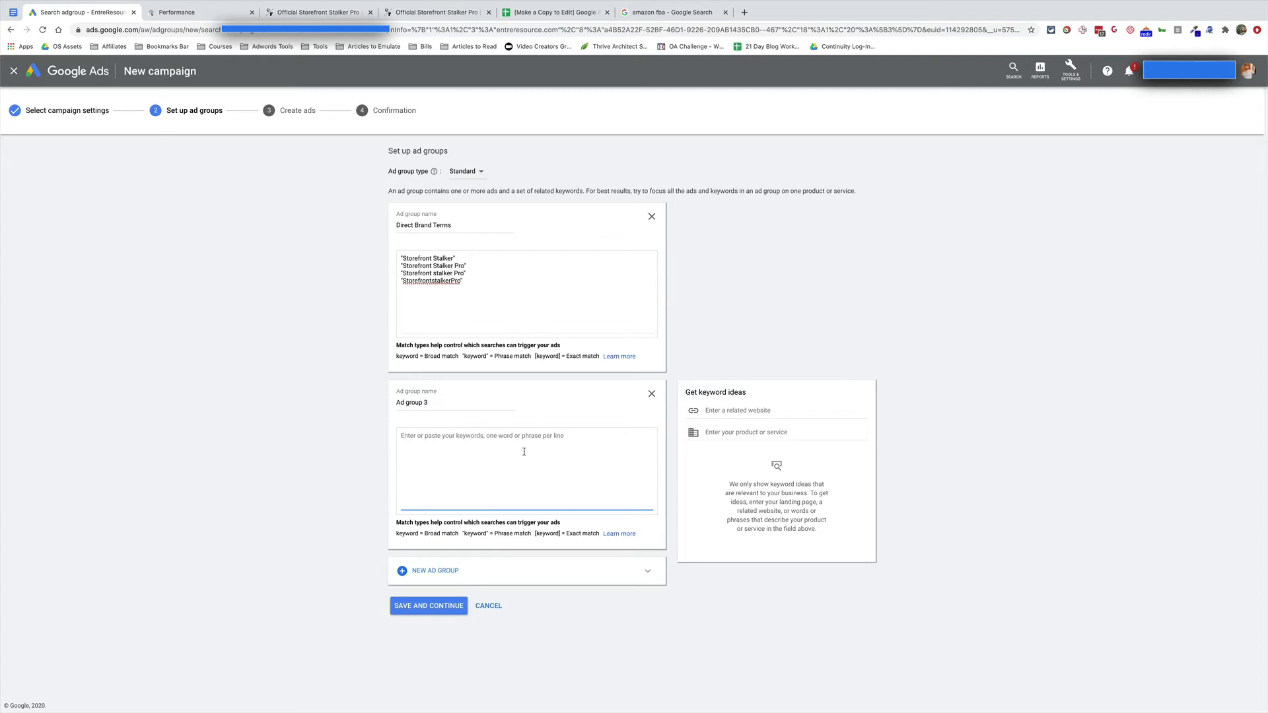
pyautogui.click(652, 393)
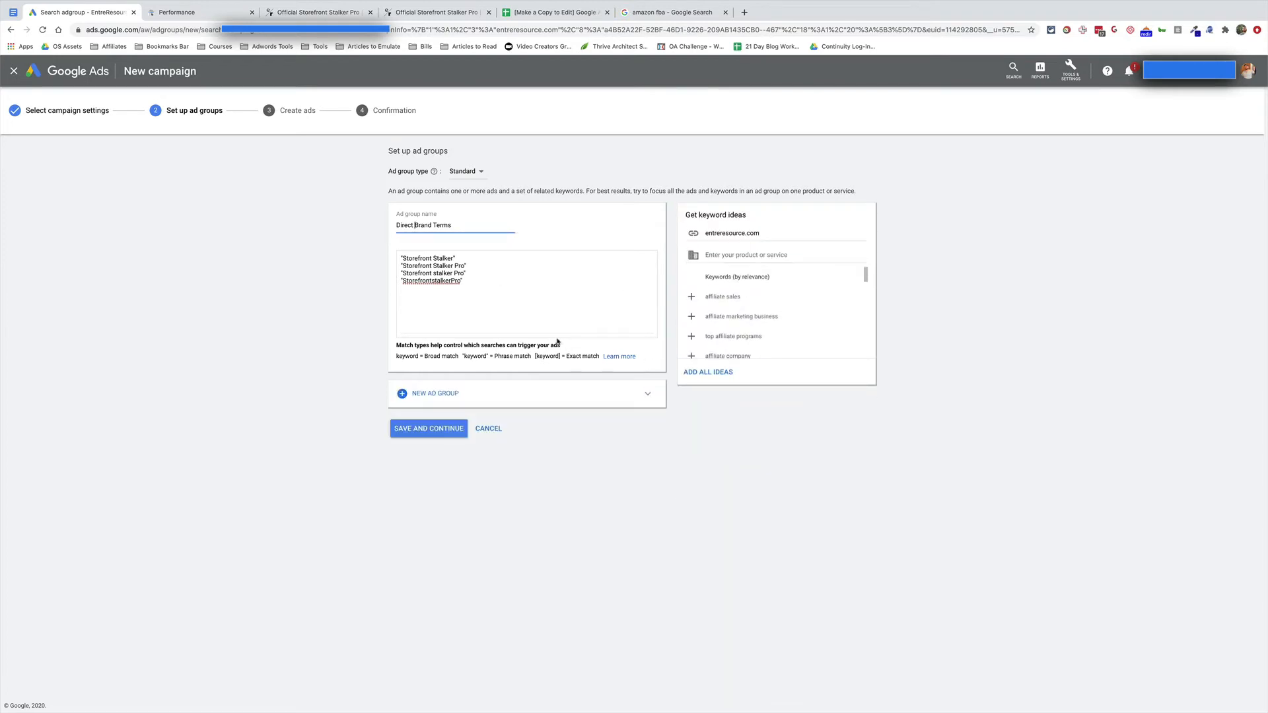
pyautogui.click(434, 430)
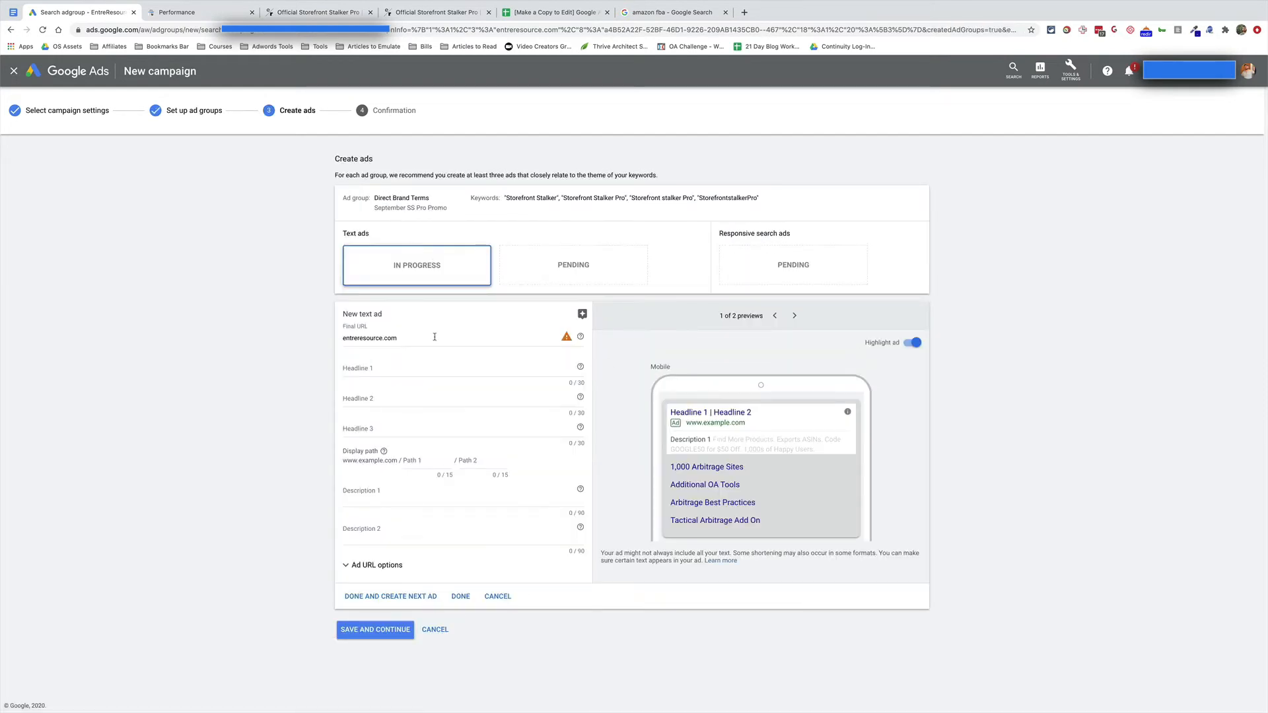
pyautogui.click(435, 337)
pyautogui.click(317, 12)
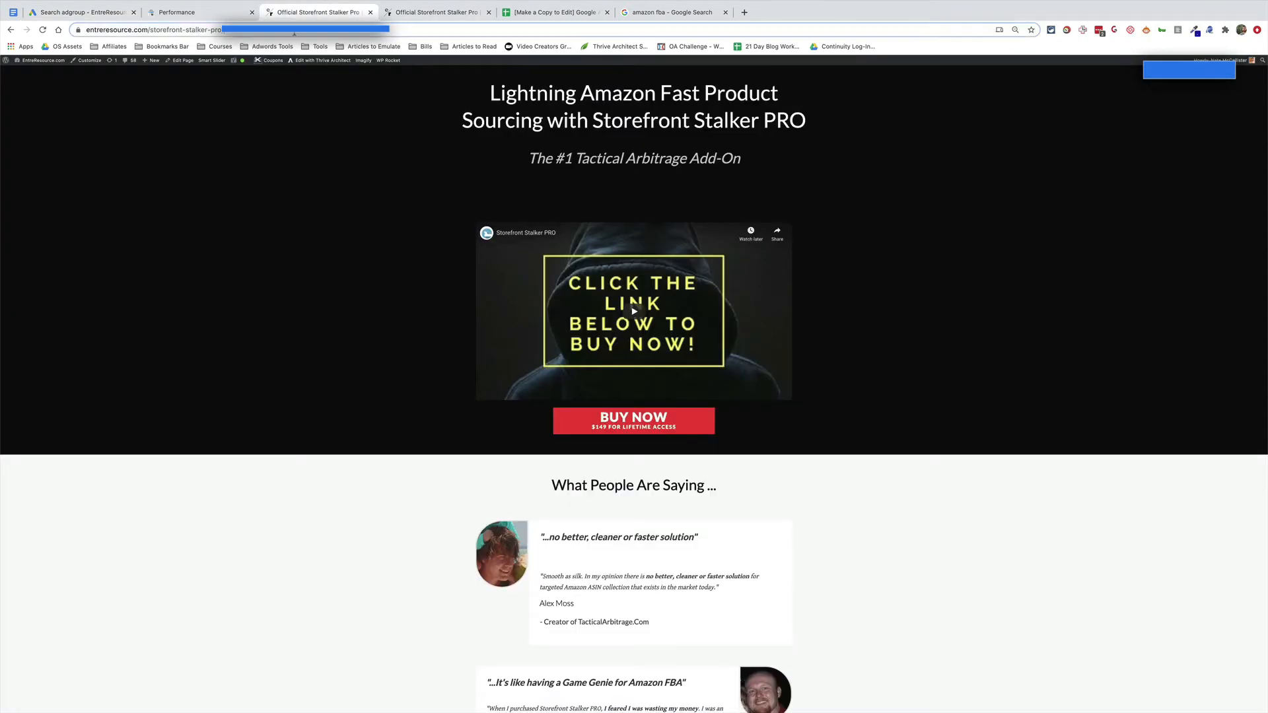
pyautogui.click(92, 12)
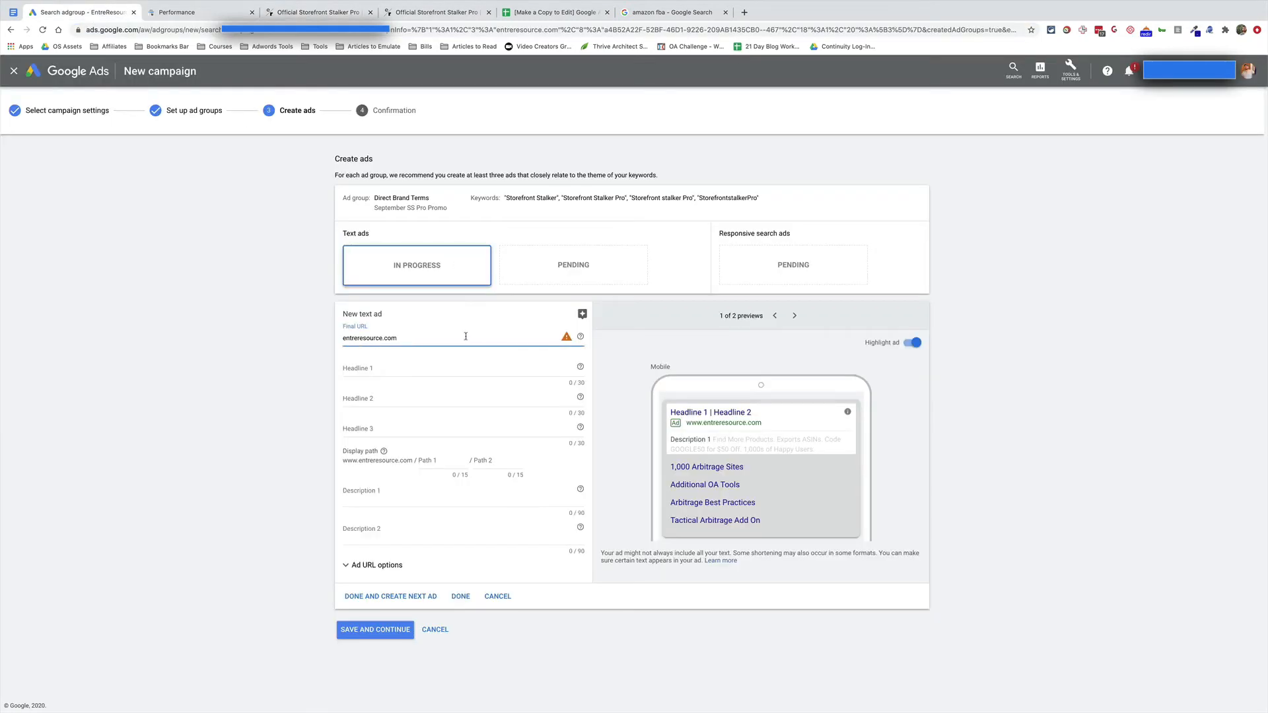
pyautogui.hotkey('ctrl', 'a')
pyautogui.write('https://entreresource.com/storefront-stalker-pro/')
# Copy the worksheet's title "Storefront Stalker Pro Offer" into Headline 1 of the new text ad in Google Ads.
pyautogui.click(425, 370)
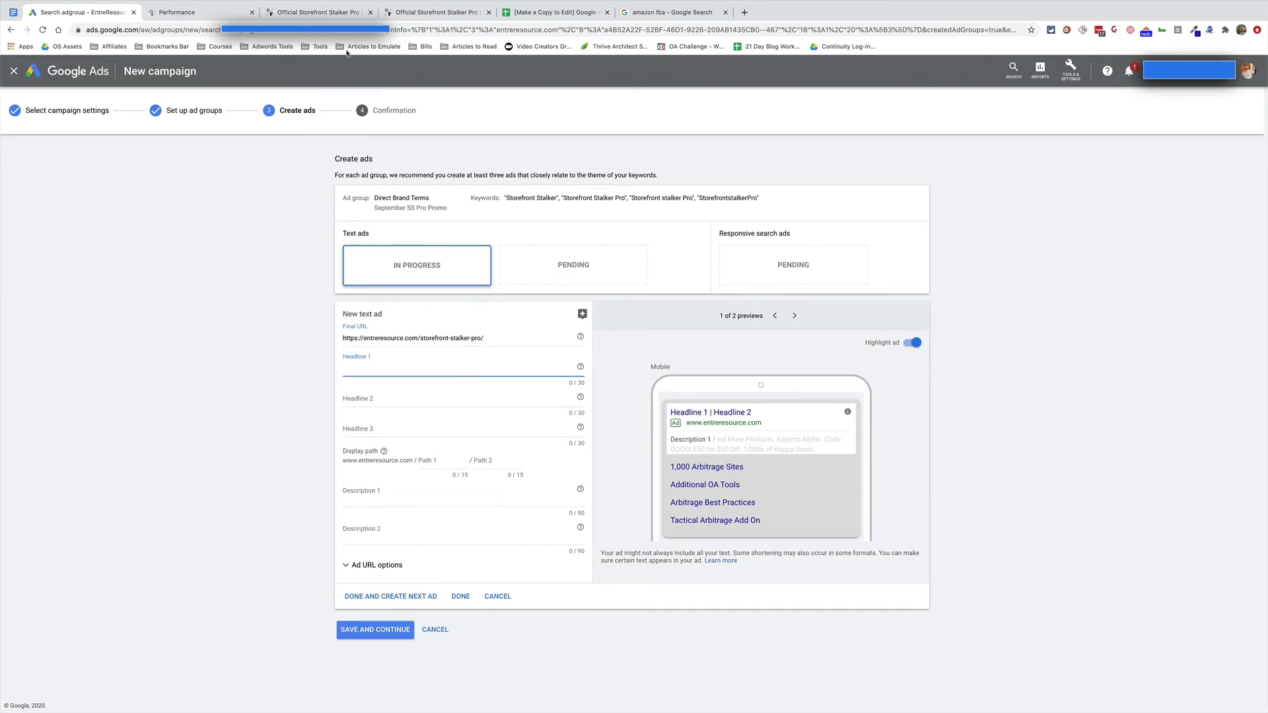
pyautogui.click(585, 13)
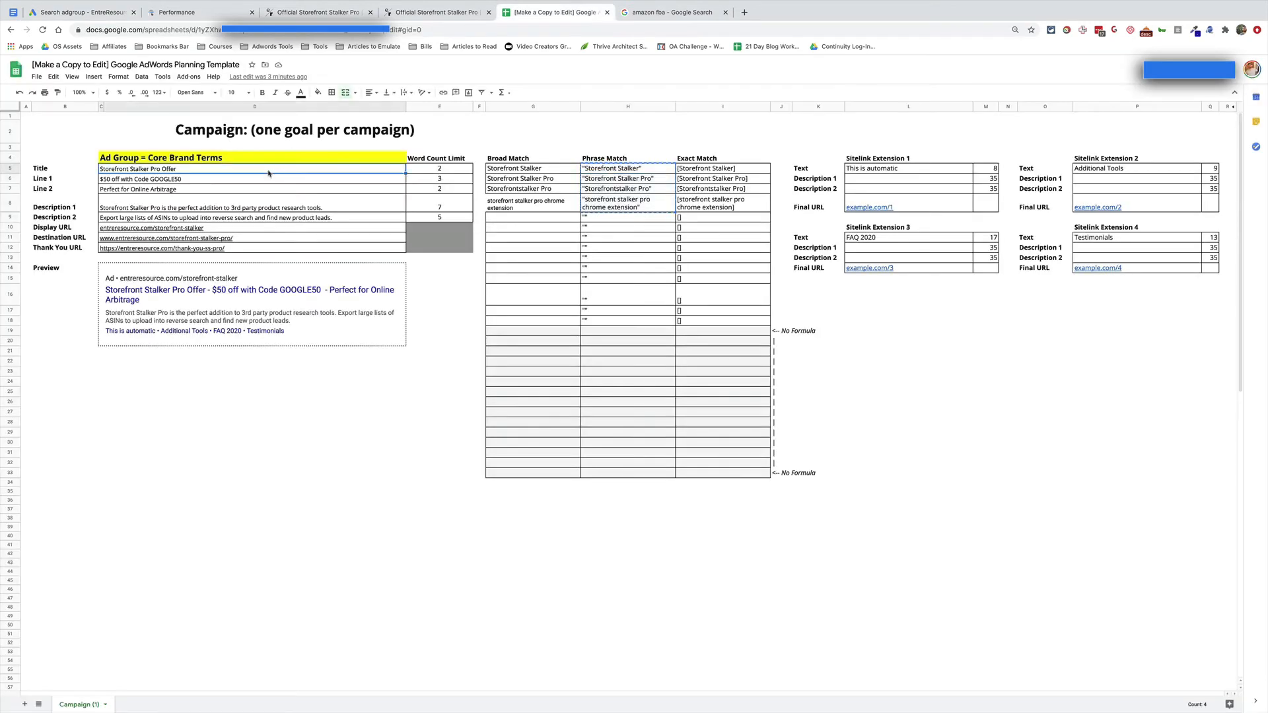
pyautogui.press('super+c')
pyautogui.click(79, 12)
pyautogui.press('super+v')
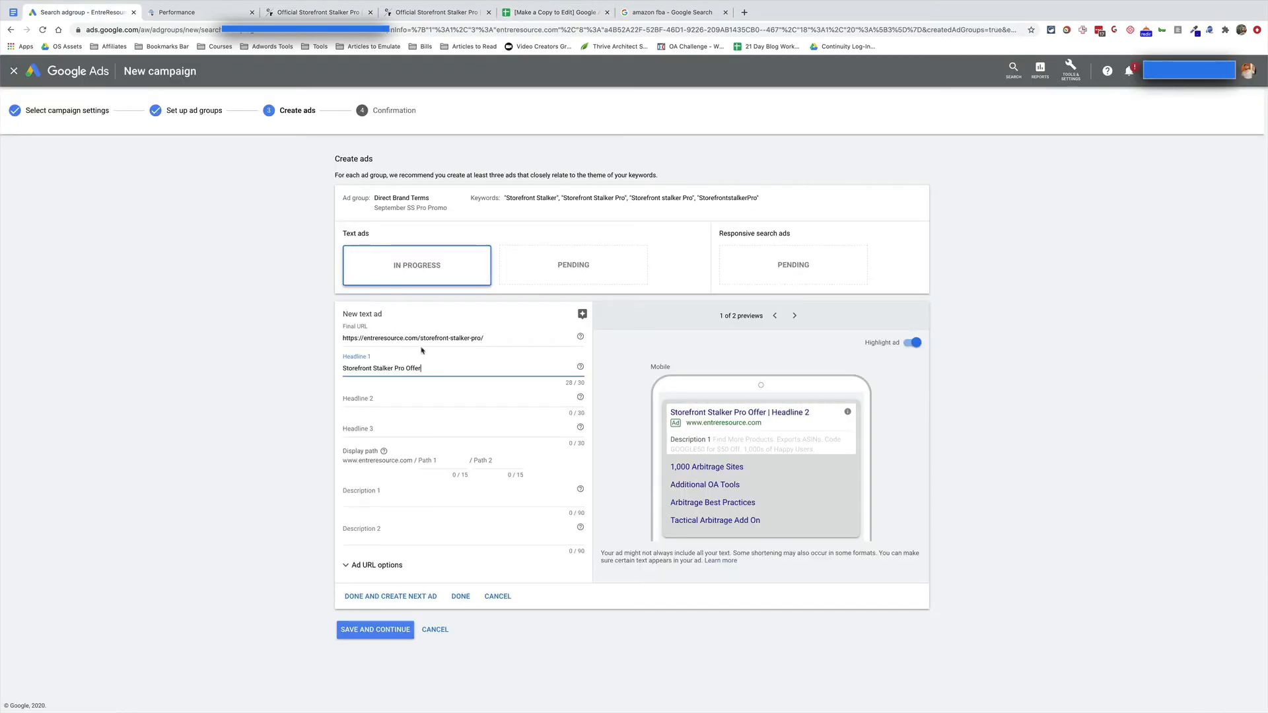
# Try adding extra characters to the worksheet title to test its length limit, undo the addition, and inspect the limit formula.
pyautogui.click(567, 13)
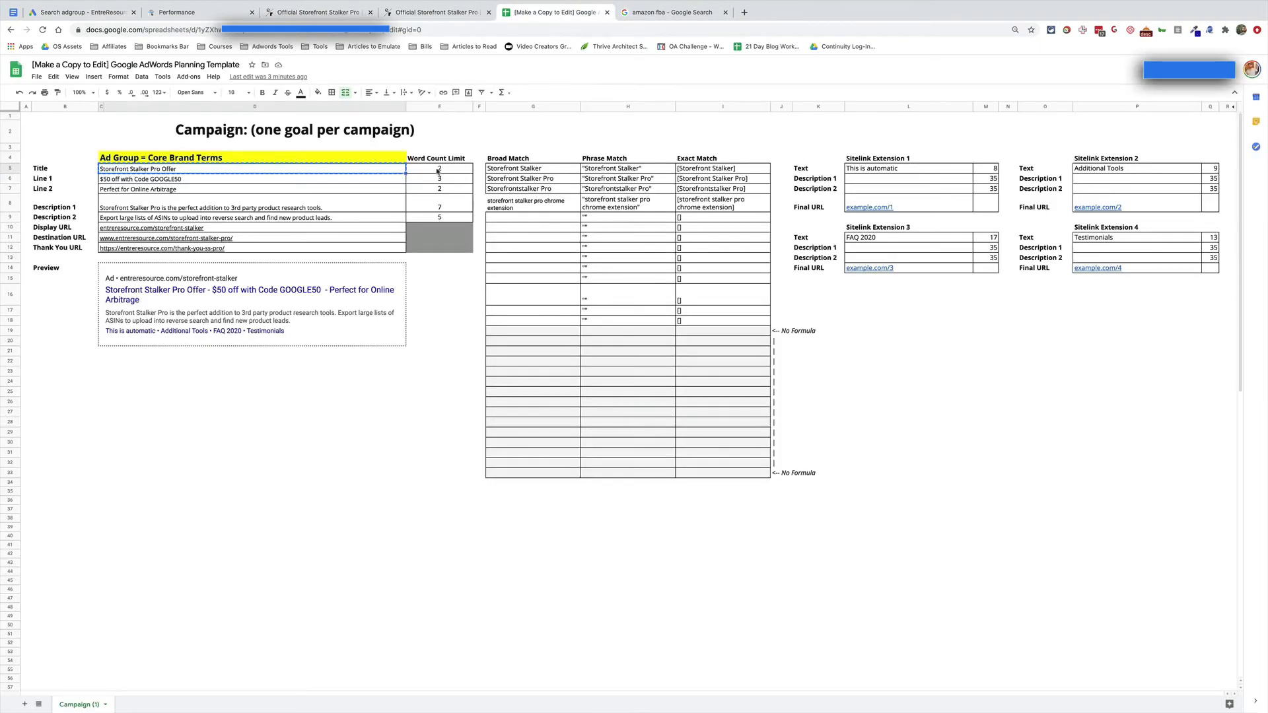
pyautogui.doubleClick(347, 172)
pyautogui.write('Thereherh')
pyautogui.press('Return')
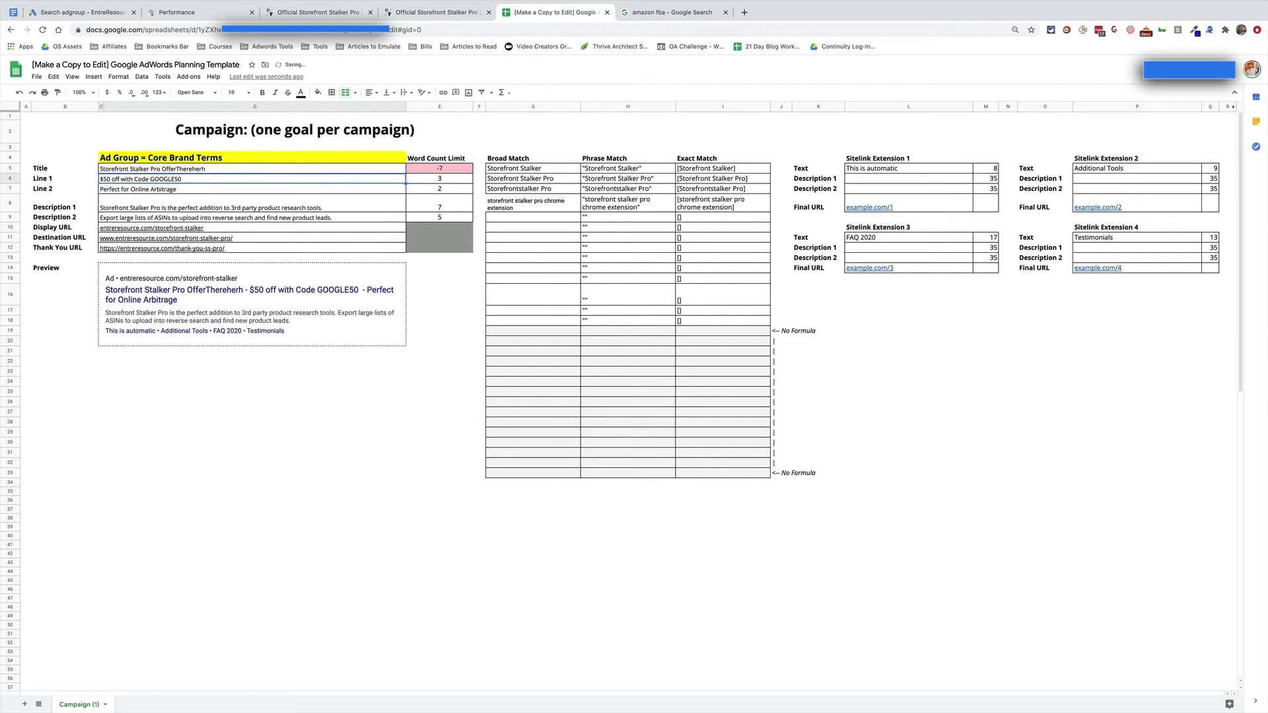
pyautogui.hotkey('ctrl', 'z')
pyautogui.doubleClick(432, 169)
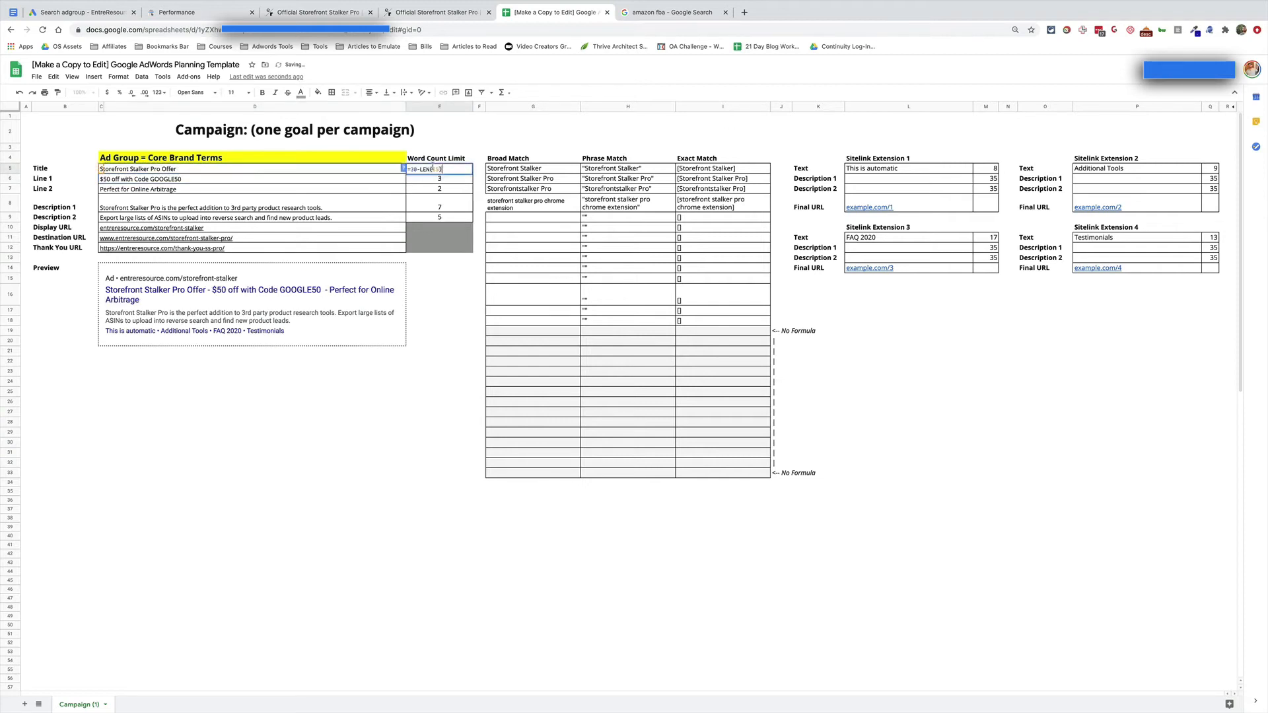
pyautogui.click(410, 372)
pyautogui.click(71, 15)
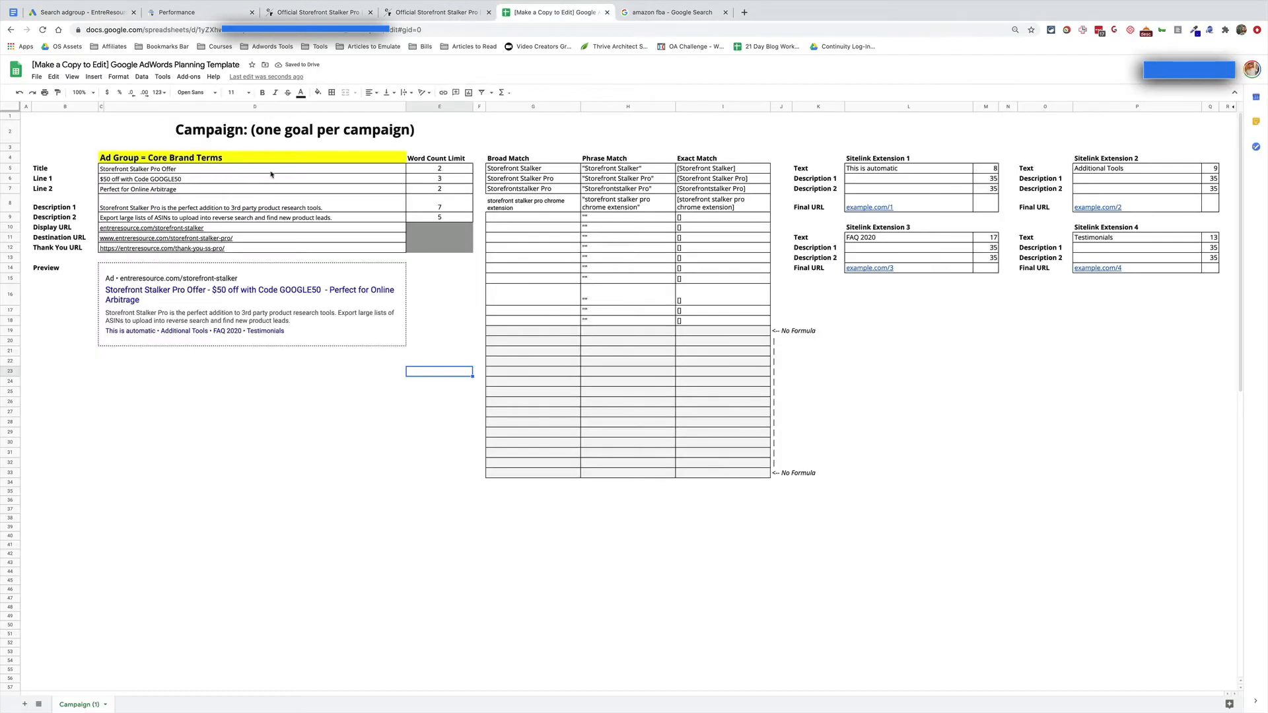
# Copy the worksheet's Line 1, "$50 off with Code GOOGLE50", into Headline 2 of the text ad.
pyautogui.click(533, 17)
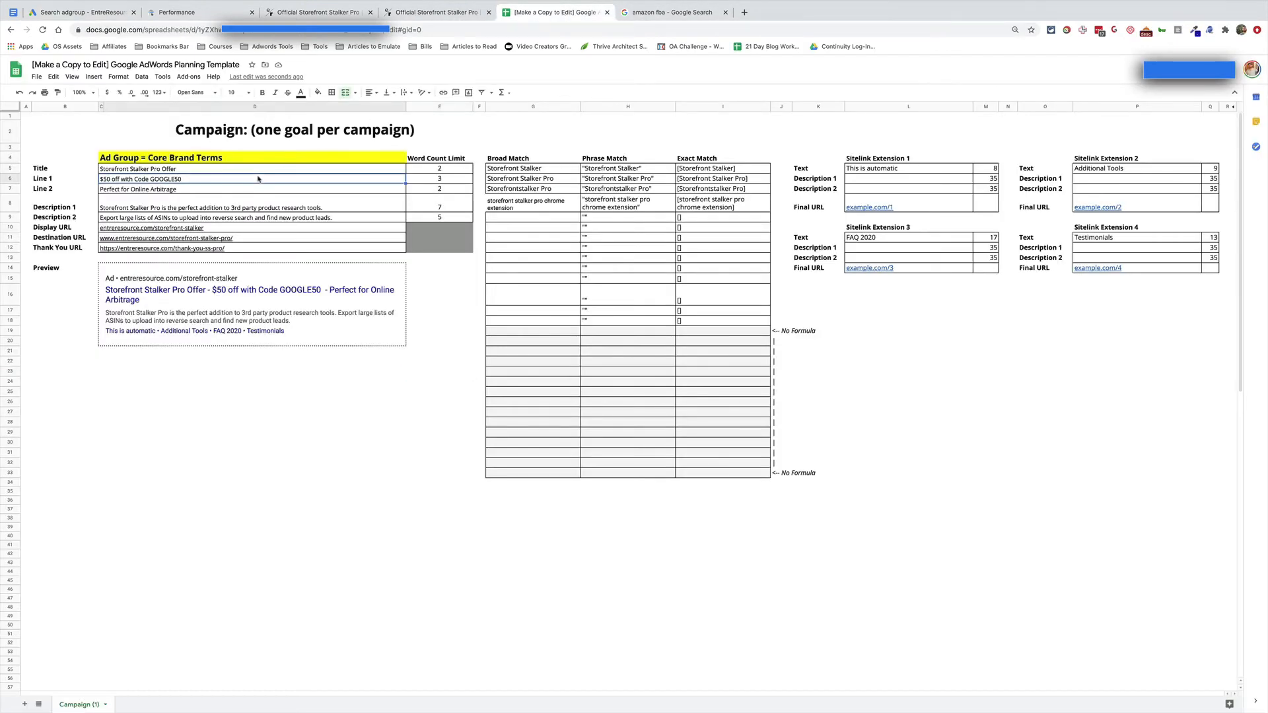
pyautogui.press('super+c')
pyautogui.click(91, 15)
pyautogui.press('Tab')
pyautogui.press('super+v')
# Copy the worksheet's Line 2, "Perfect for Online Arbitrage", into Headline 3 of the text ad.
pyautogui.click(561, 14)
pyautogui.click(374, 189)
pyautogui.press('super+c')
pyautogui.click(13, 13)
pyautogui.click(79, 12)
pyautogui.click(431, 429)
pyautogui.press('super+v')
# Copy the worksheet's Description 1, "Storefront Stalker Pro is the perfect addition to 3rd party product research tools.", into the text ad's first description.
pyautogui.click(553, 13)
pyautogui.click(318, 209)
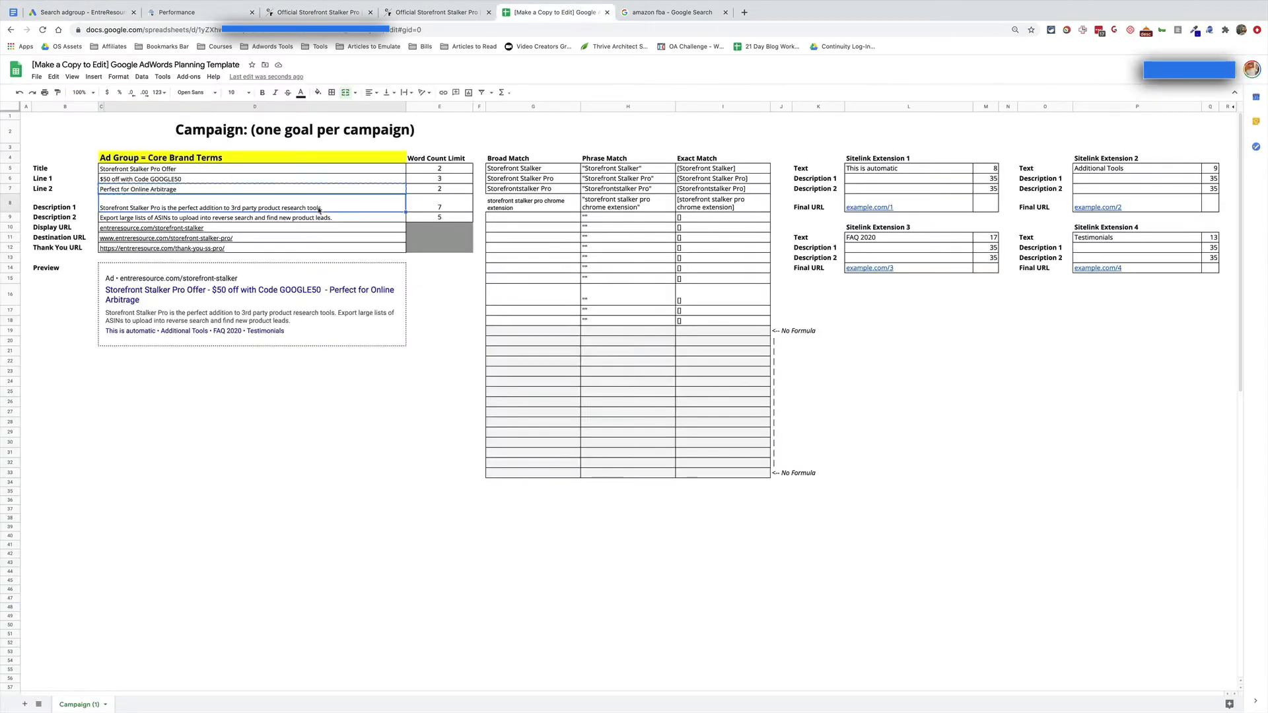
pyautogui.press('super+c')
pyautogui.click(79, 13)
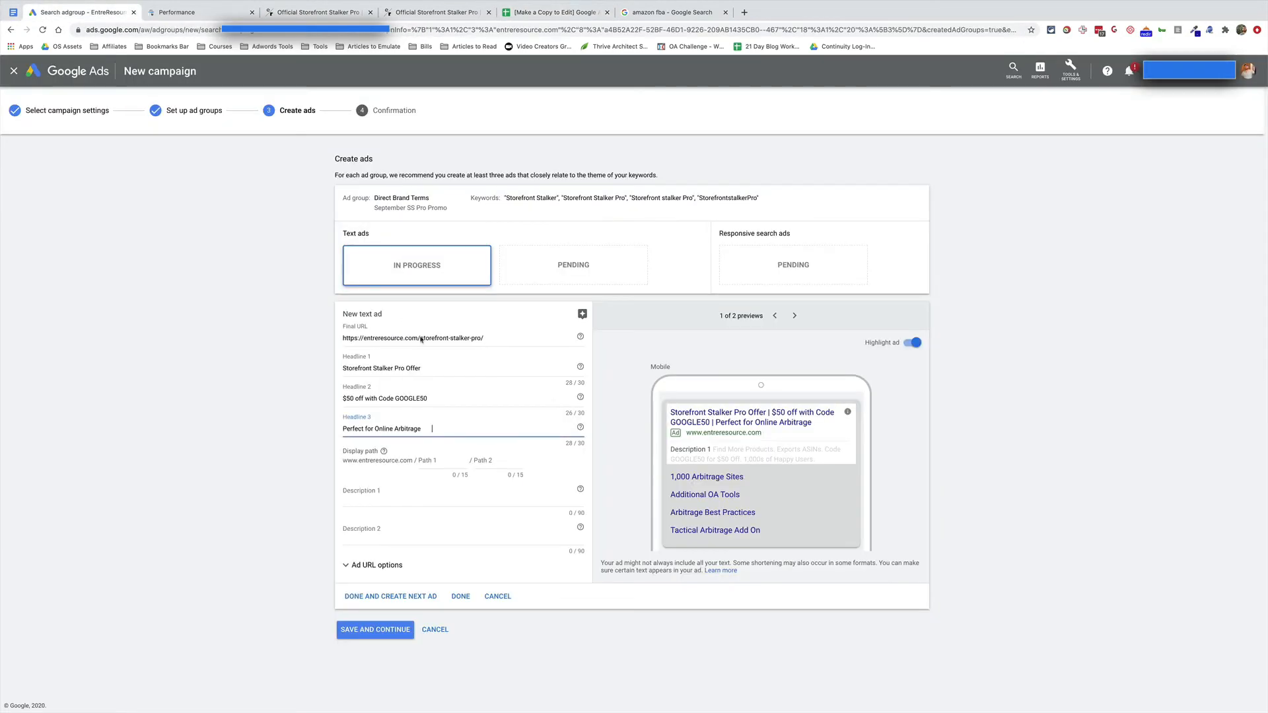
pyautogui.click(426, 497)
pyautogui.press('super+v')
# Set the text ad's display path to "storefront" for Path 1 and "stalker" for Path 2.
pyautogui.click(438, 460)
pyautogui.write('s')
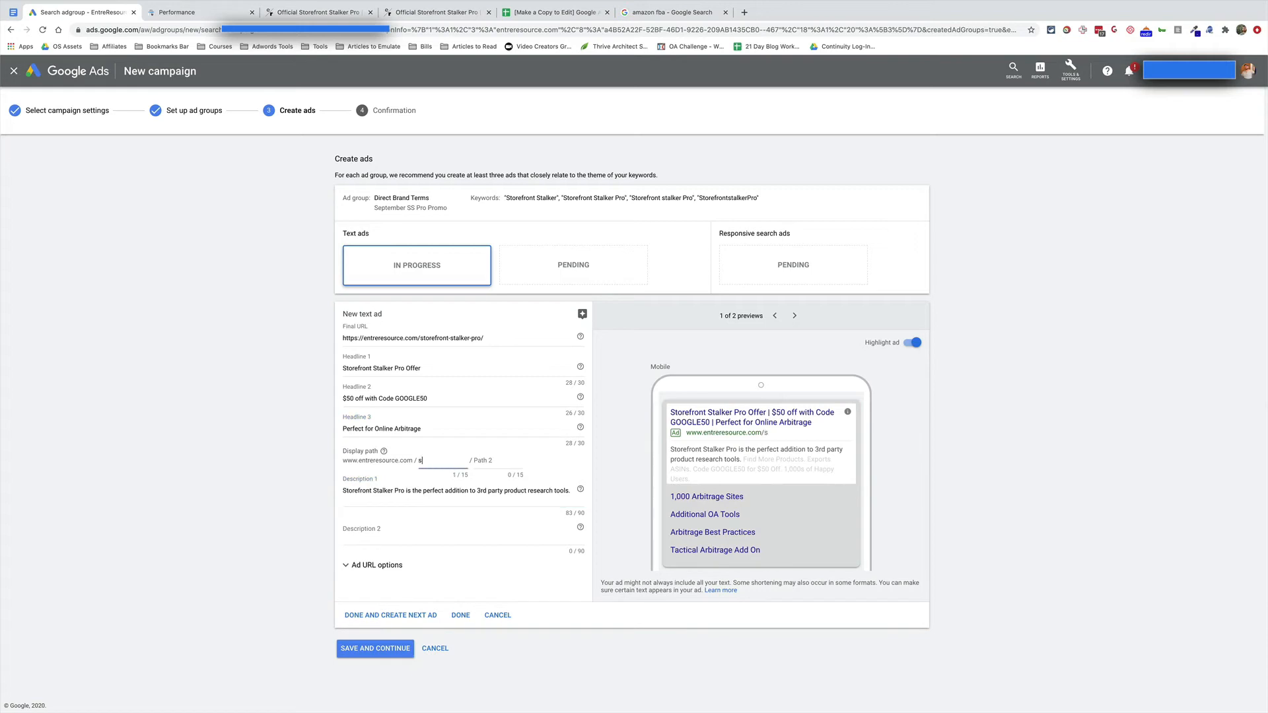
pyautogui.write('torefrontstalker')
pyautogui.press('Tab')
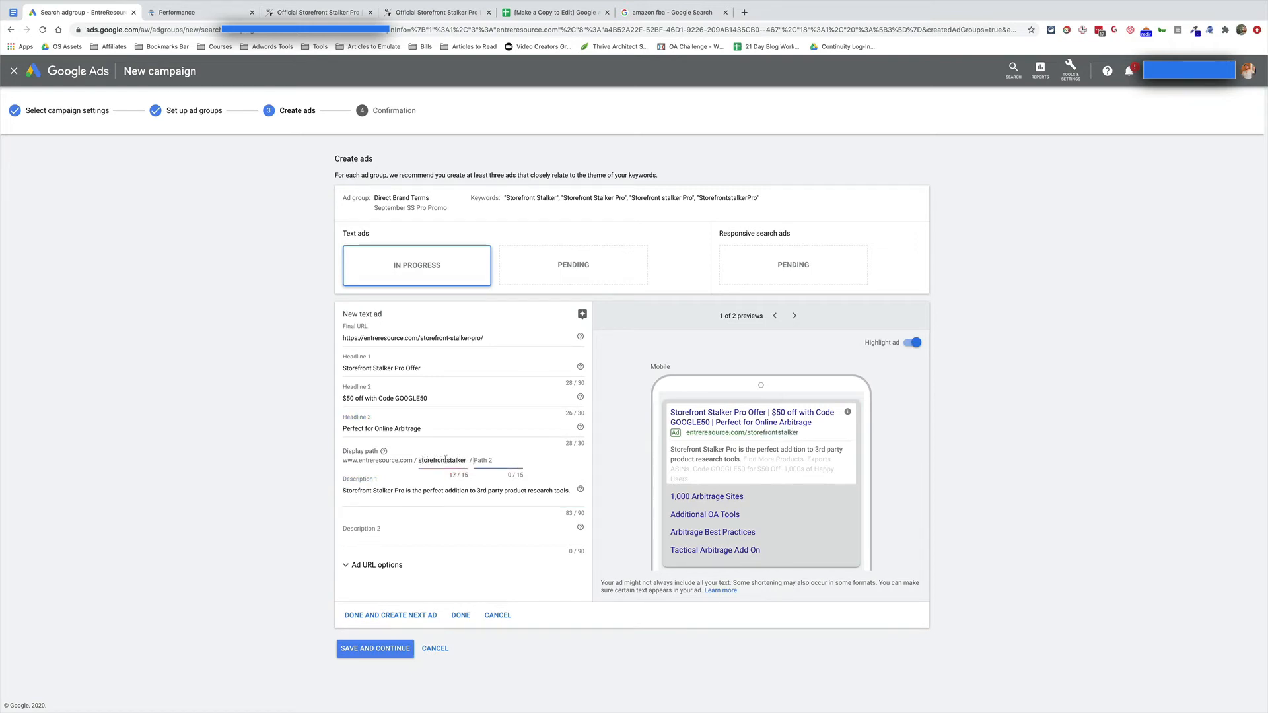
pyautogui.hotkey('shift', 'Tab')
pyautogui.press('BackSpace')
pyautogui.write('storefront')
pyautogui.press('Tab')
pyautogui.write('stalker')
# Close the Performance page and the duplicate Storefront Stalker Pro page in the browser.
pyautogui.click(201, 12)
pyautogui.click(251, 12)
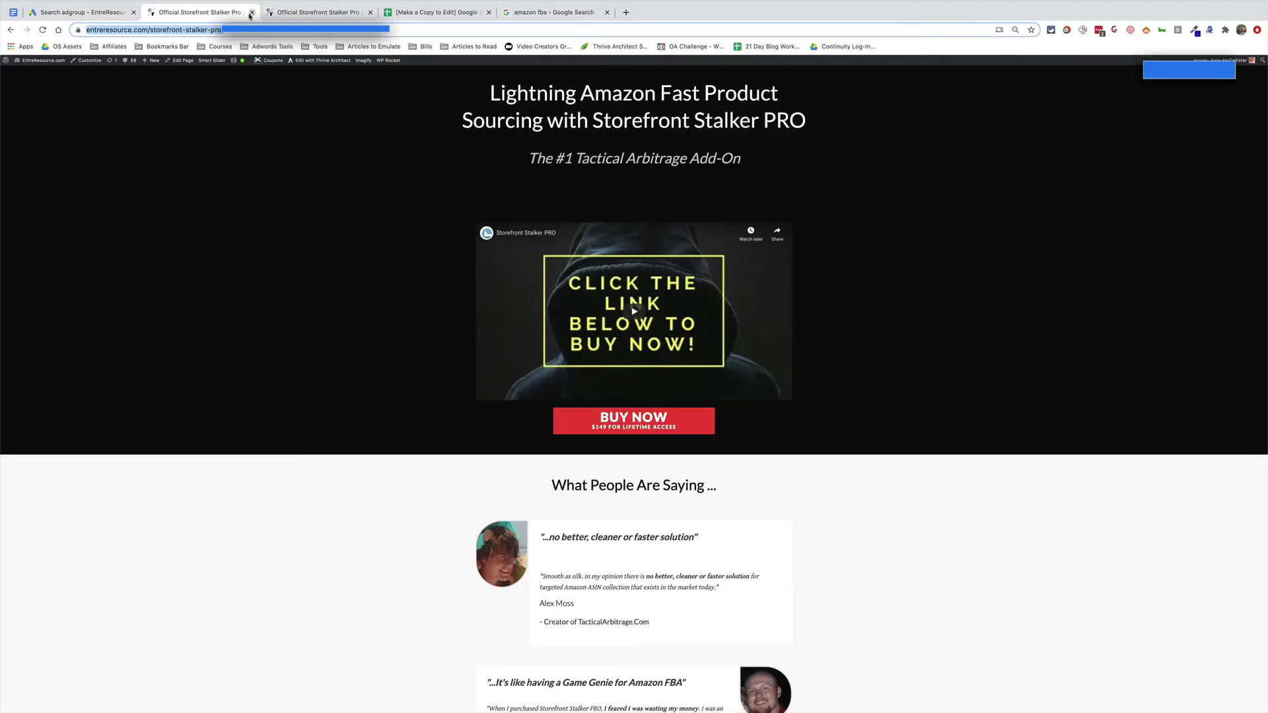
pyautogui.click(251, 12)
# Copy the worksheet's Description 2, "Export large lists of ASINs to upload into reverse search and find new product leads.", into the ad's second description.
pyautogui.click(317, 12)
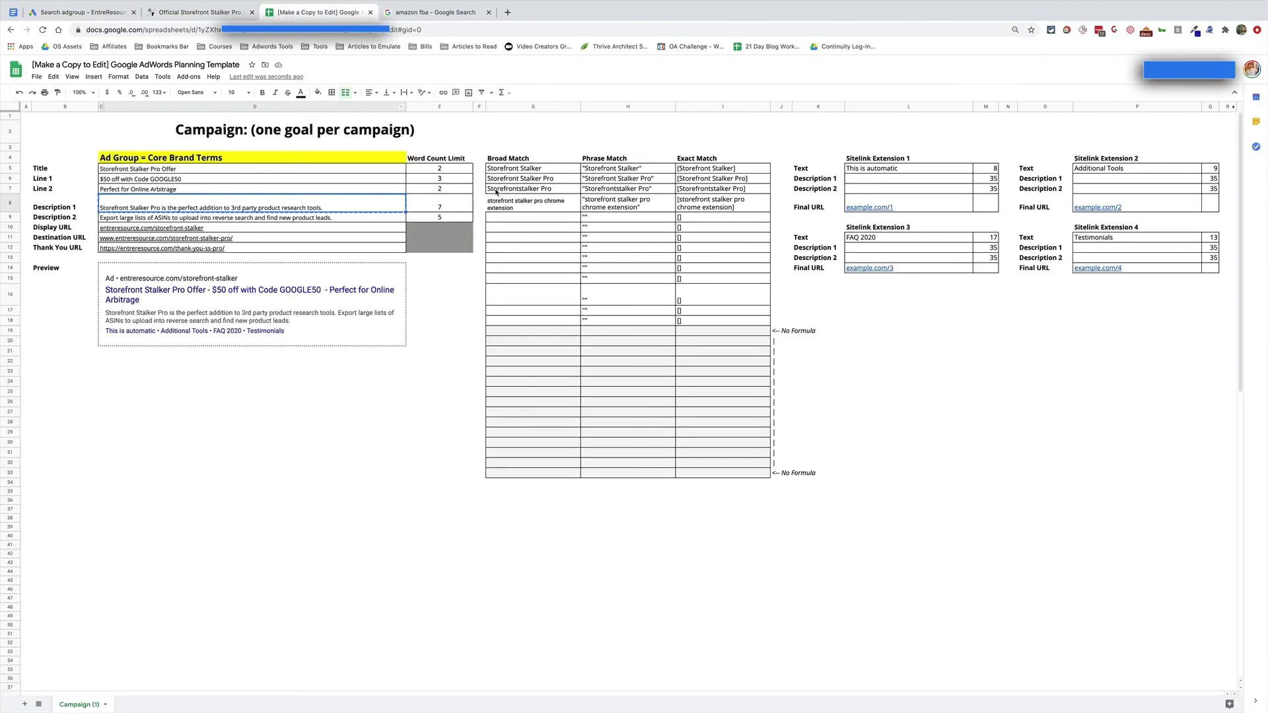
pyautogui.click(331, 219)
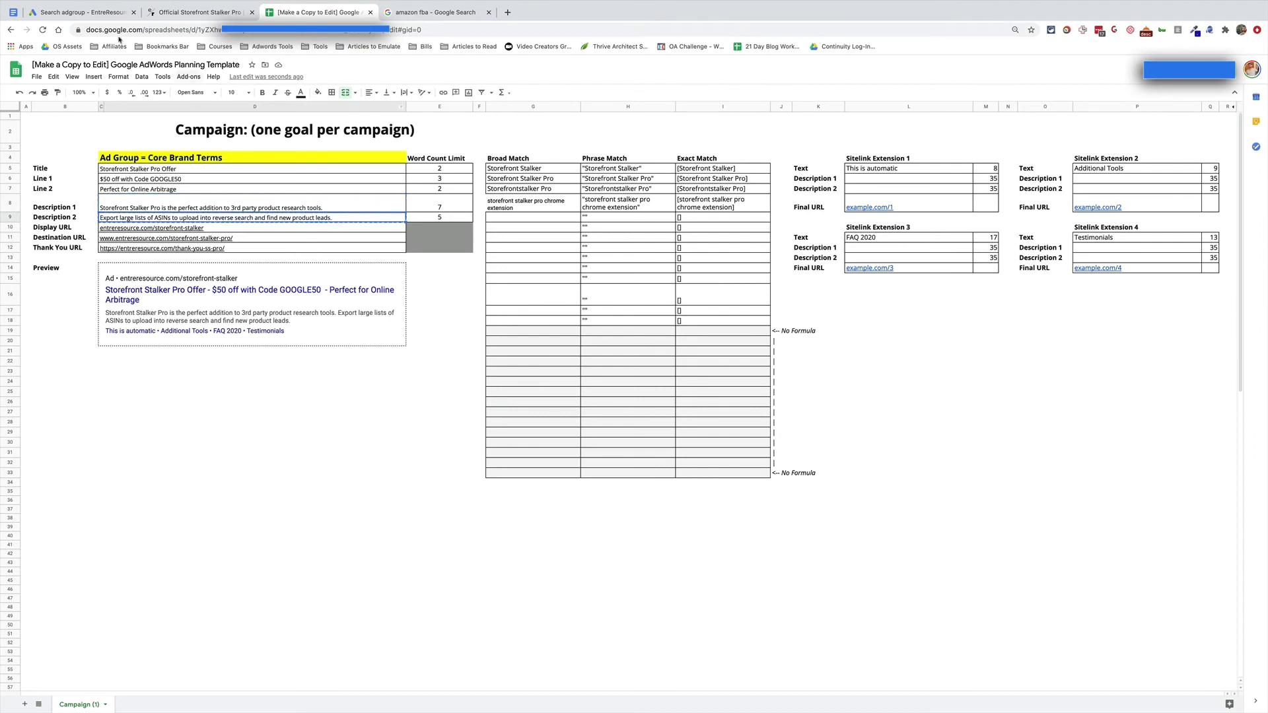
pyautogui.click(86, 12)
pyautogui.click(413, 533)
pyautogui.press('super+v')
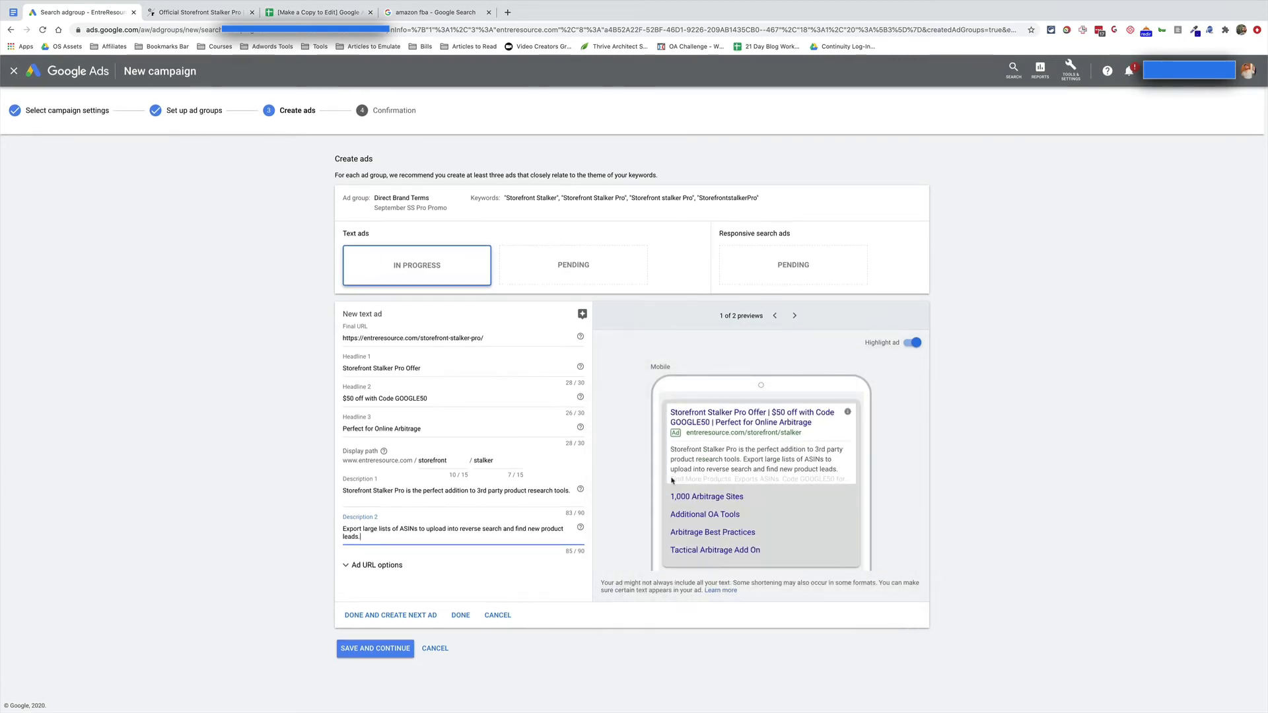
# Check the description text in the ad preview, then save the text ad and continue to the campaign.
pyautogui.moveTo(671, 482); pyautogui.dragTo(852, 485)
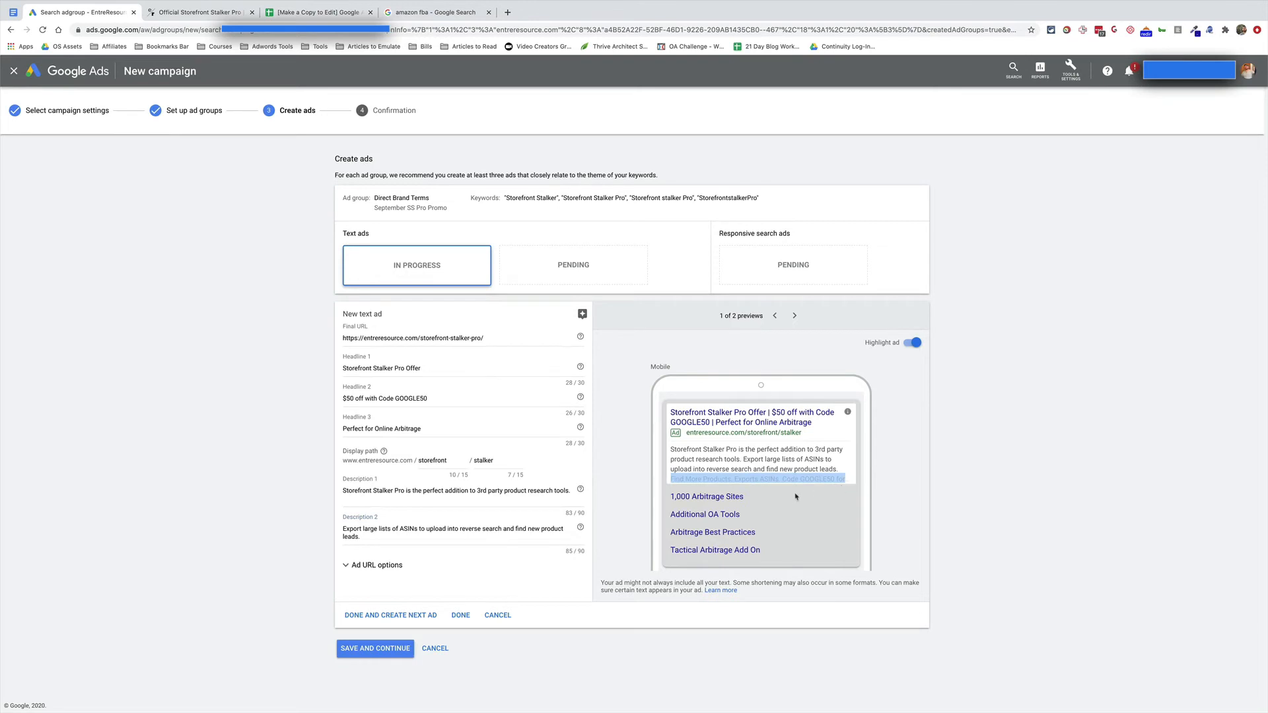
pyautogui.click(683, 496)
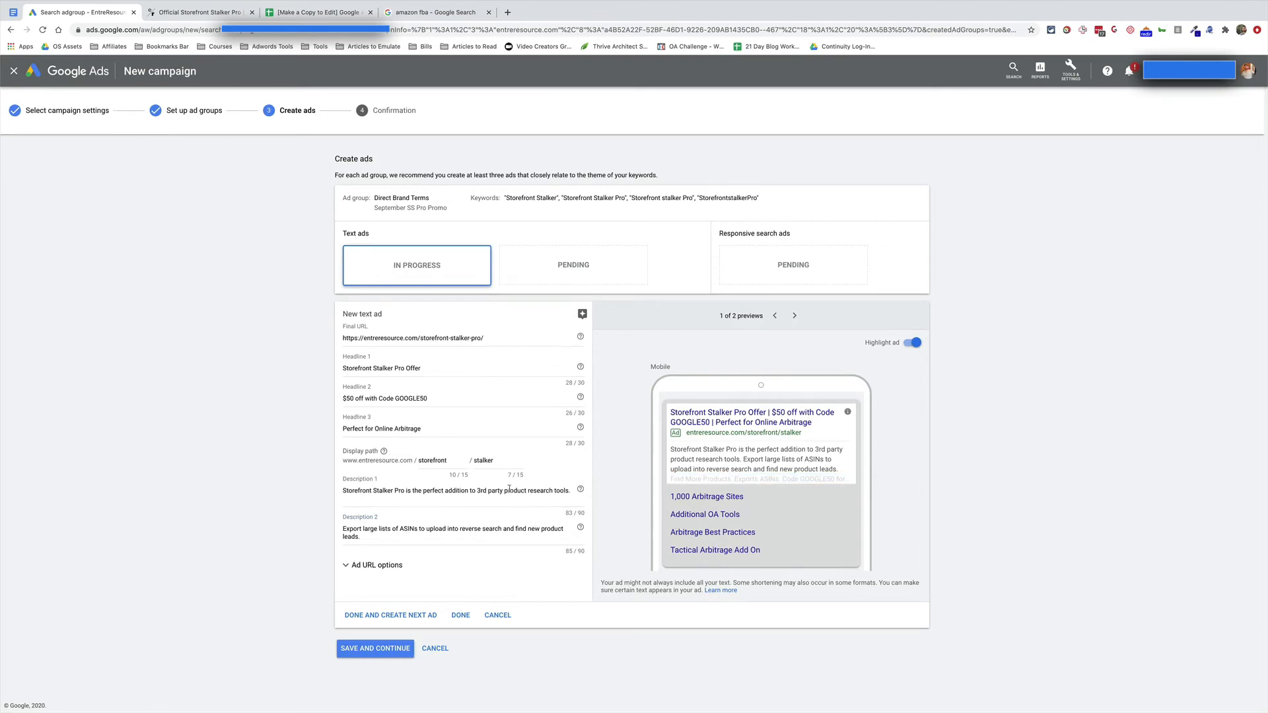
pyautogui.click(394, 651)
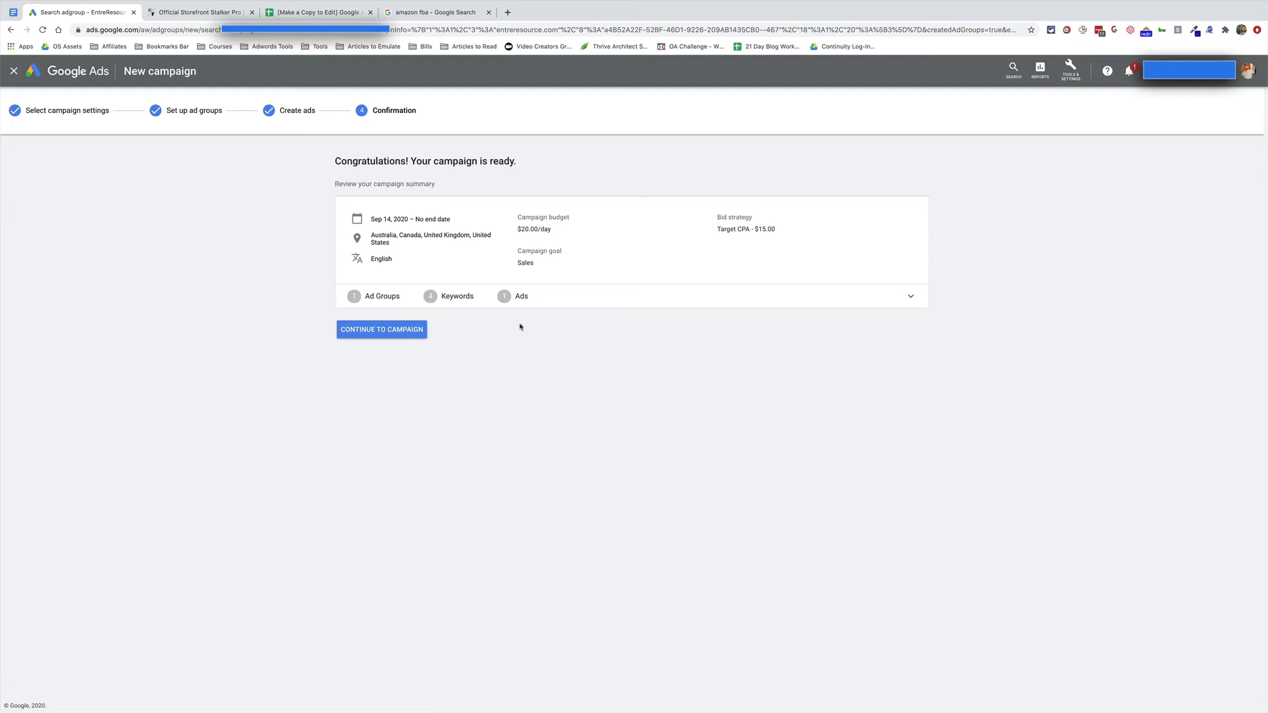
pyautogui.click(412, 338)
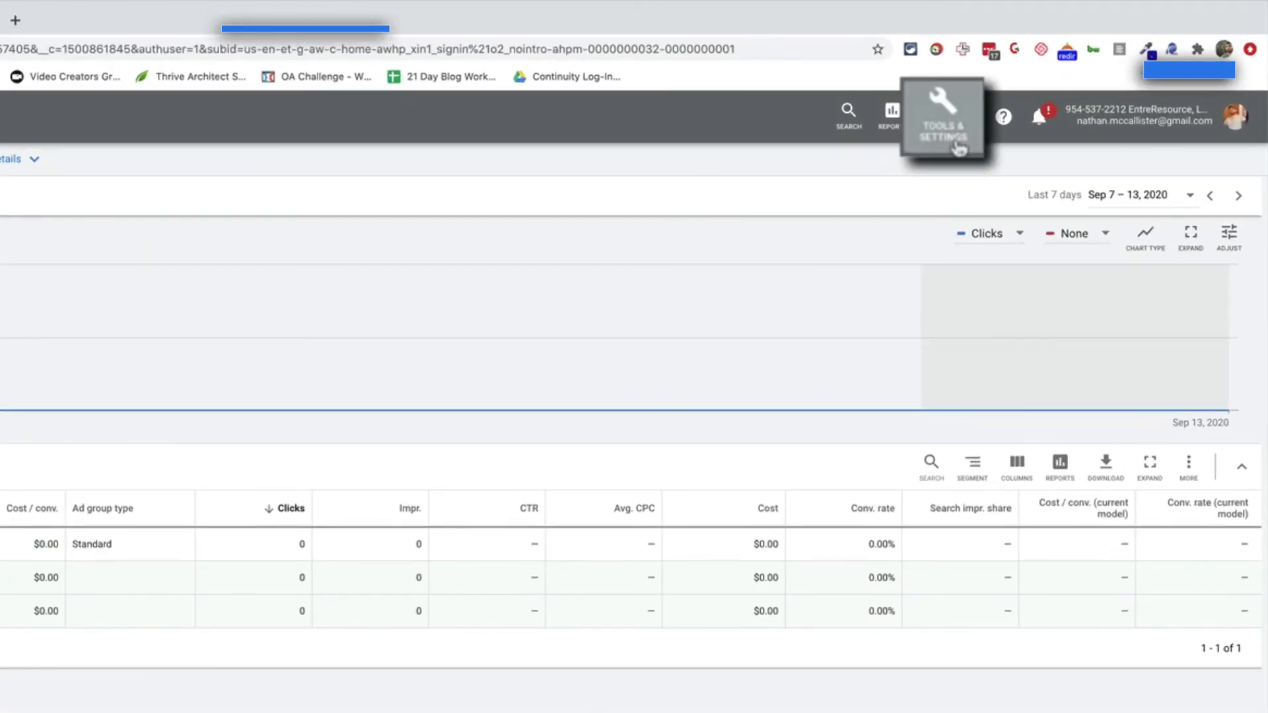
# Open the account's conversion actions and remove the Storefront Stalker Pro Purchase action.
pyautogui.click(958, 145)
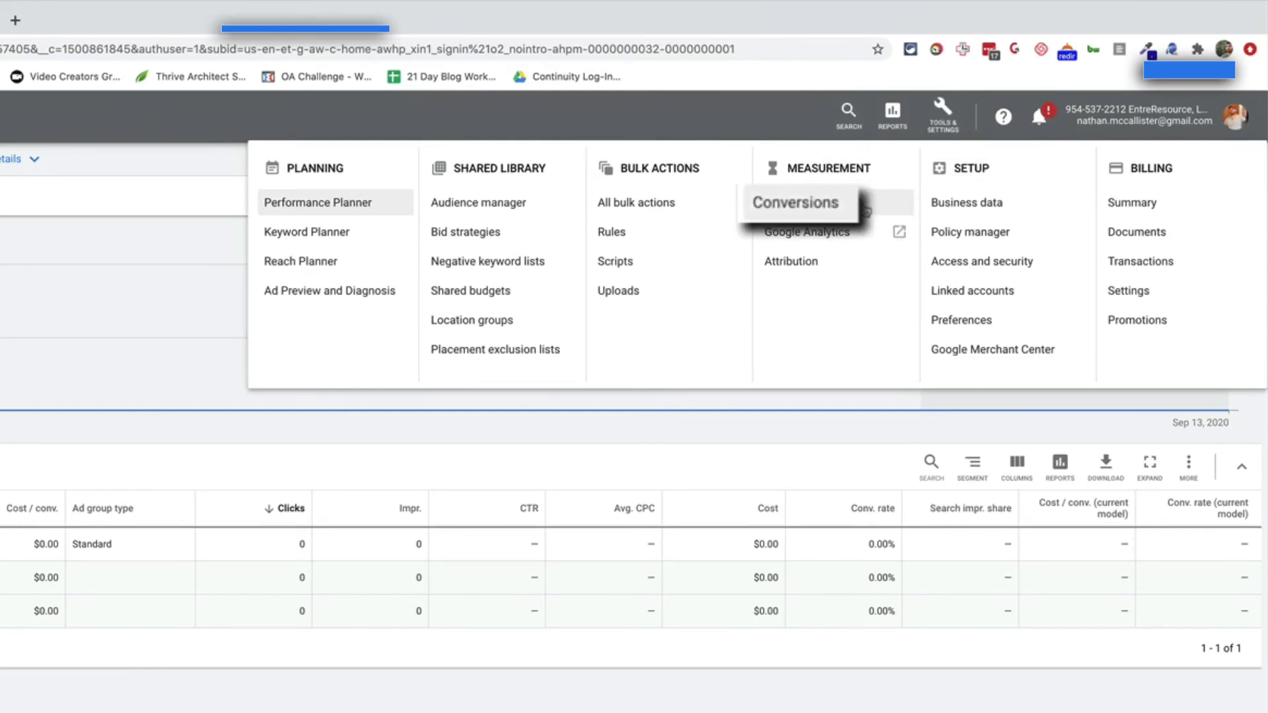
pyautogui.click(862, 206)
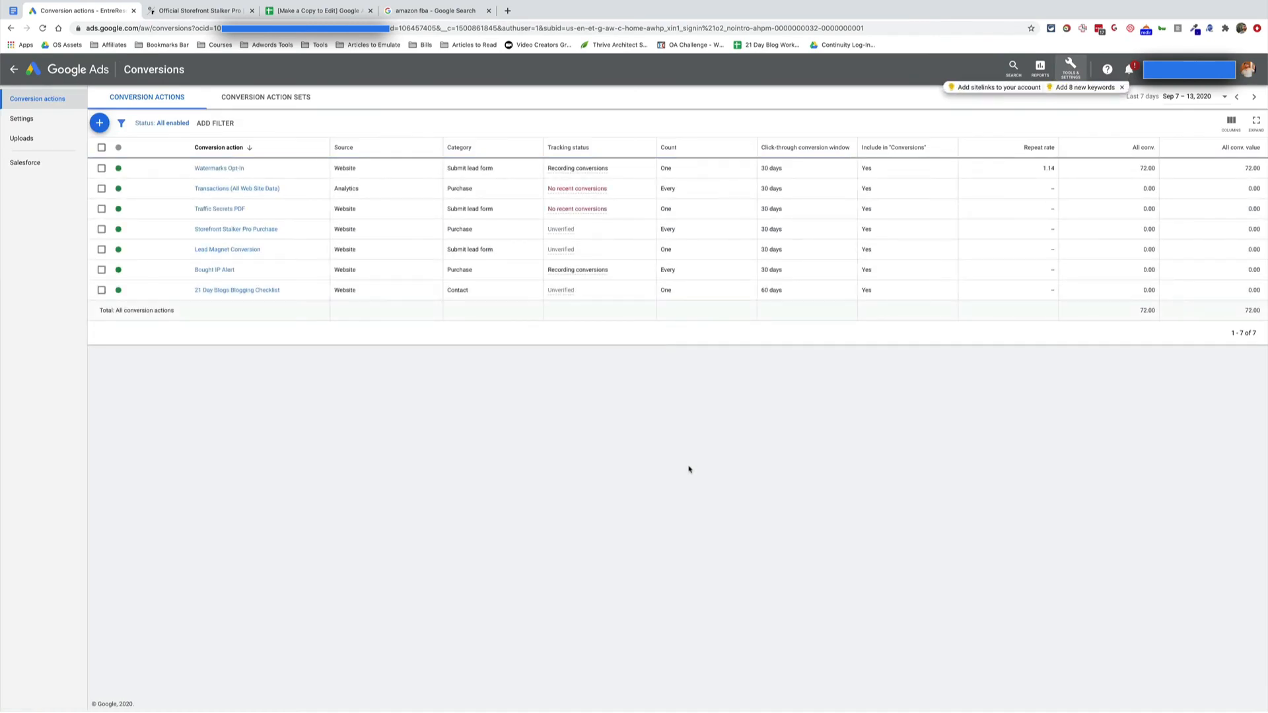
pyautogui.click(139, 249)
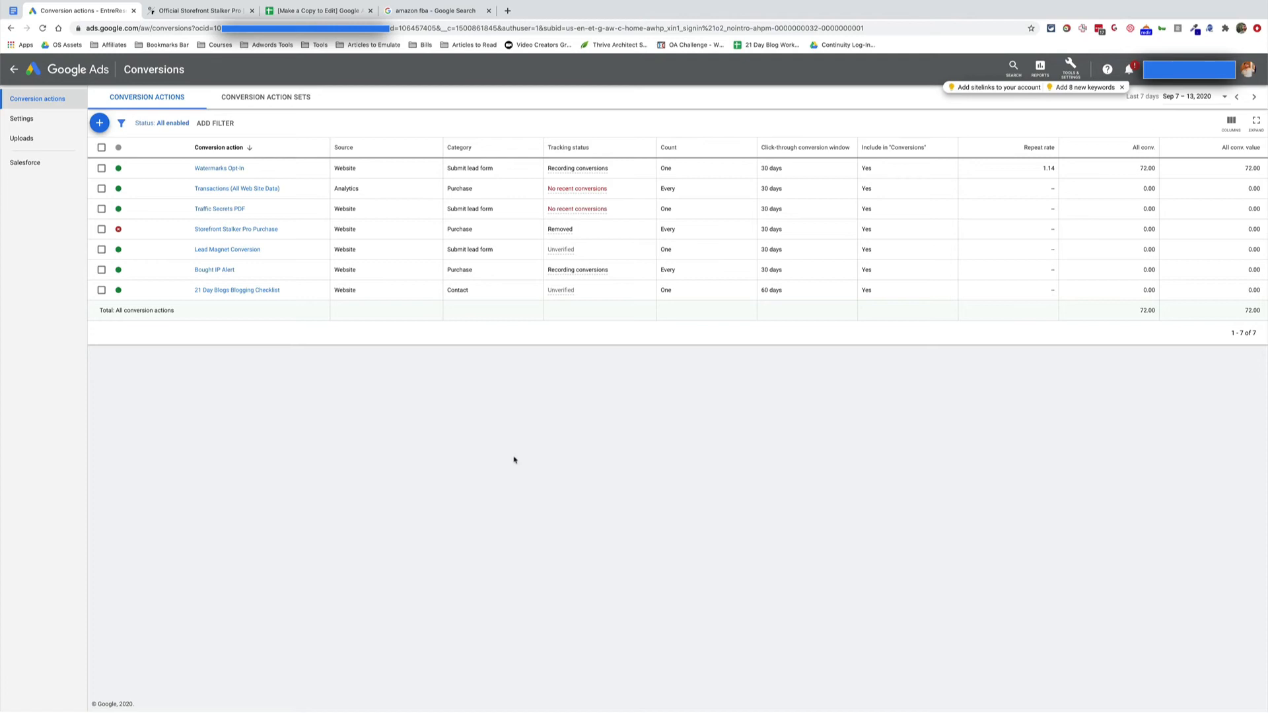
# Start a new website conversion action with the Purchase category and name it "SS Pro Sale".
pyautogui.click(99, 123)
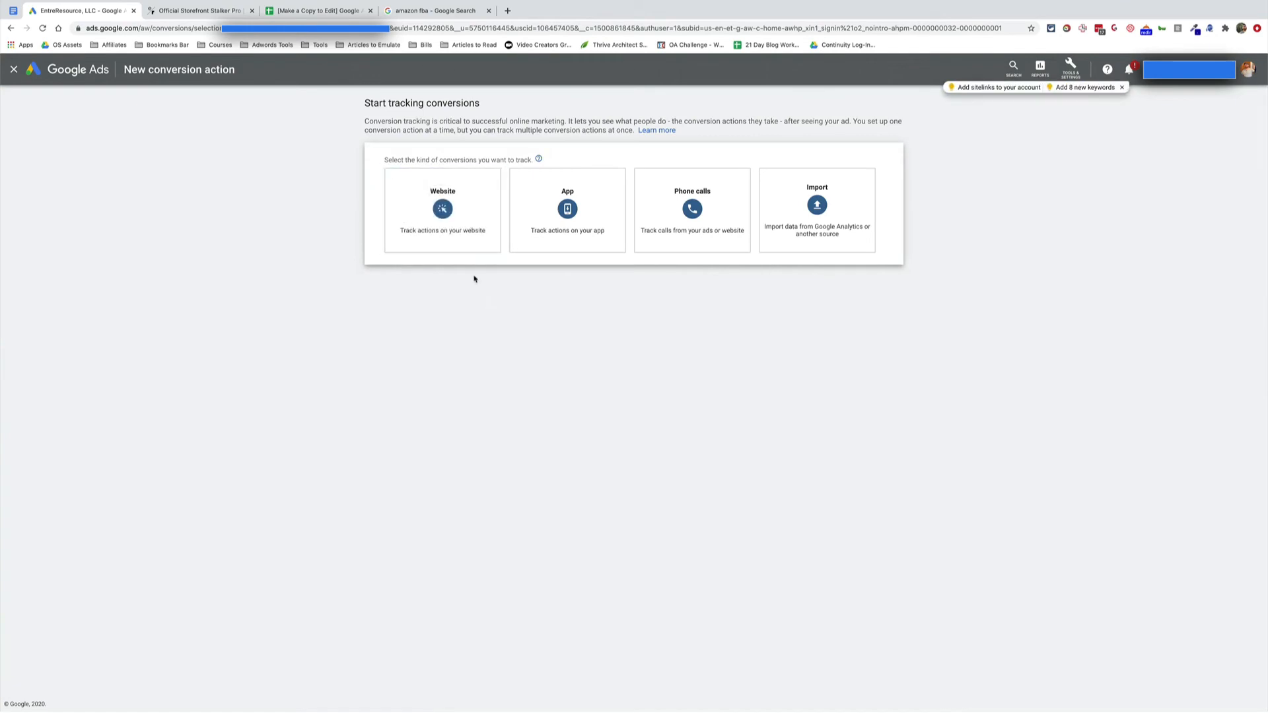
pyautogui.click(447, 215)
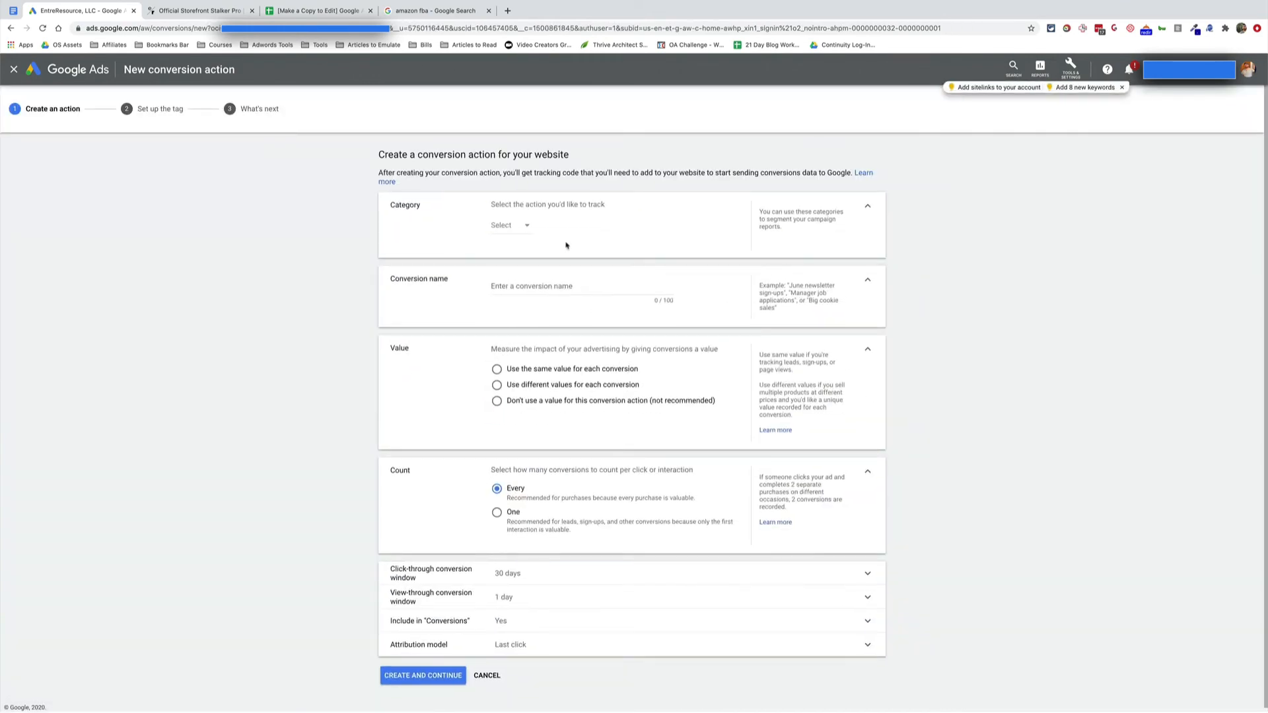
pyautogui.click(509, 227)
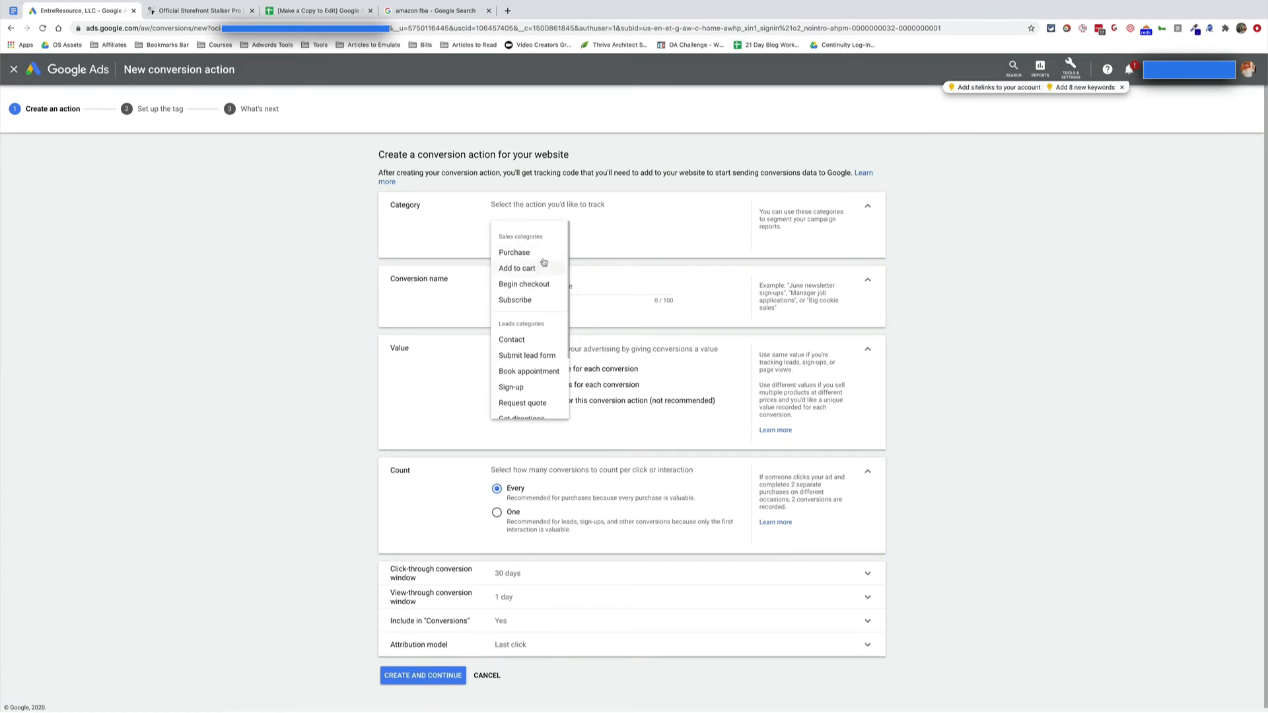
pyautogui.click(538, 253)
pyautogui.tripleClick(565, 286)
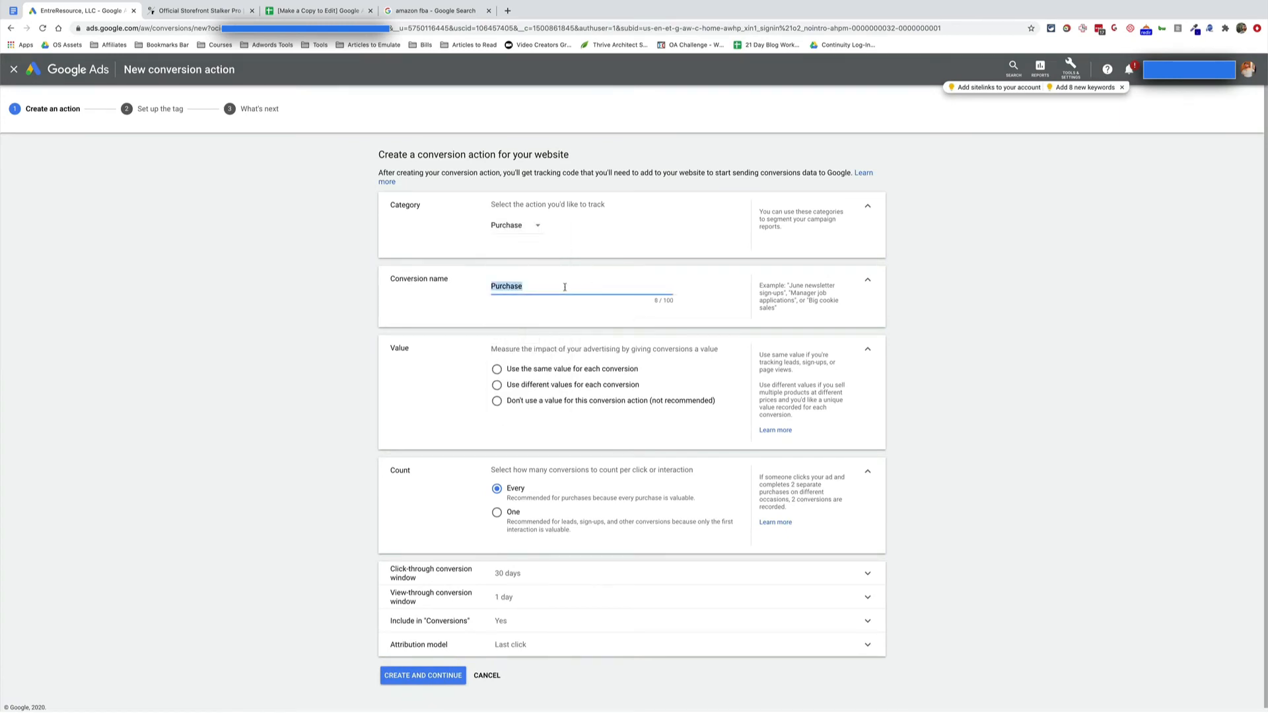
pyautogui.write('SS Pero')
pyautogui.write('ro Sale')
# Use the same value for each conversion of the SS Pro Sale action and set it to 99 US dollars.
pyautogui.scroll(-1, 566, 325)
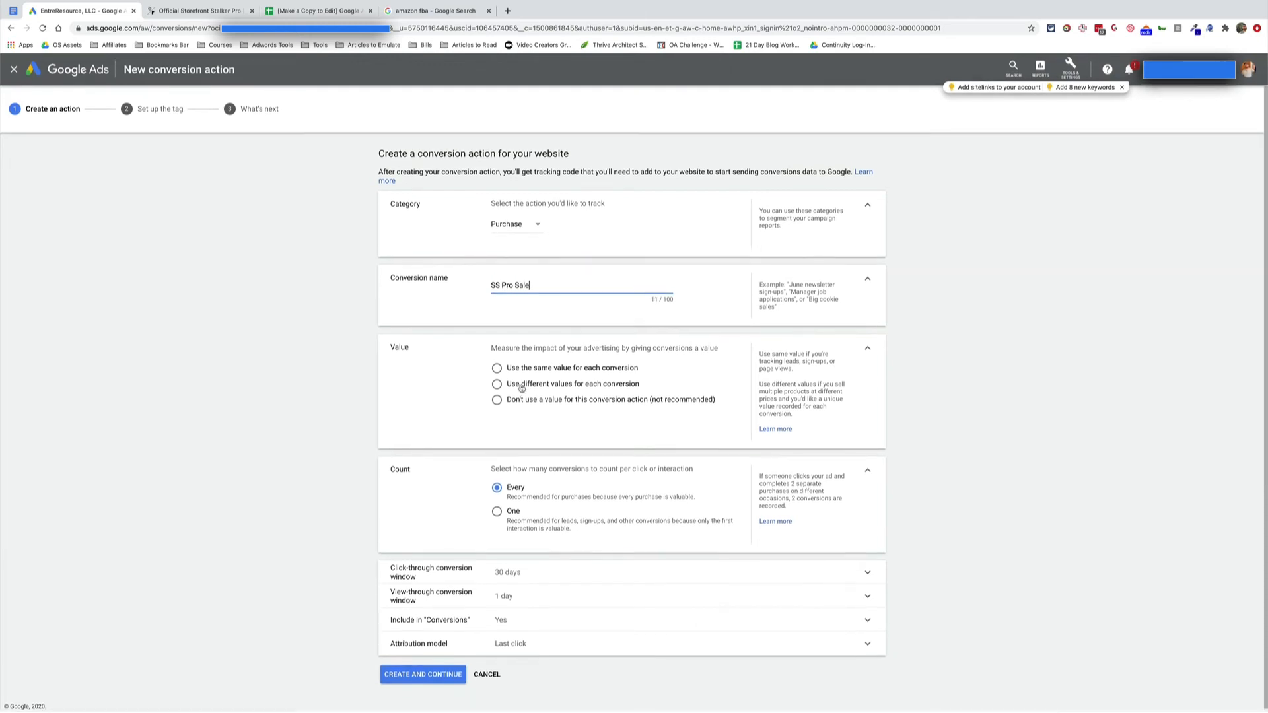
pyautogui.click(611, 405)
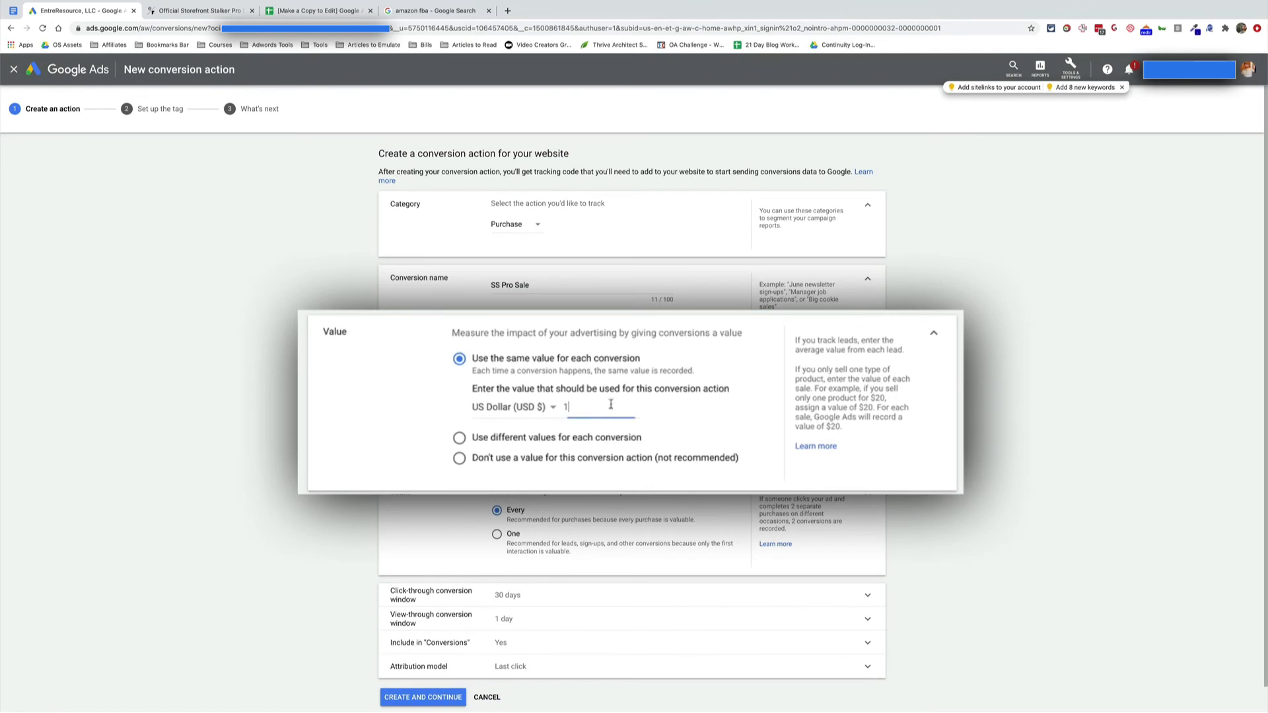
pyautogui.press('BackSpace')
pyautogui.write('100')
pyautogui.doubleClick(607, 406)
pyautogui.write('99')
pyautogui.press('Tab')
pyautogui.scroll(-1, 614, 357)
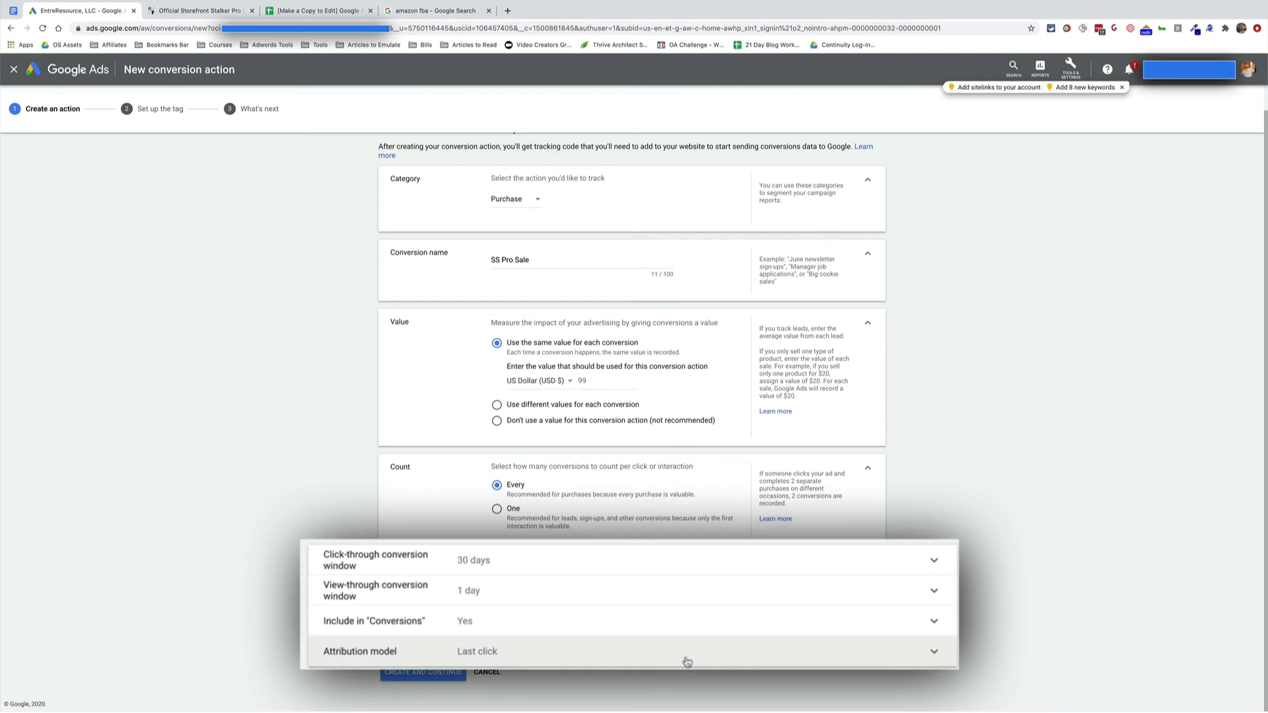
# Look through the attribution models, keep Last click, and create the SS Pro Sale conversion action.
pyautogui.click(687, 663)
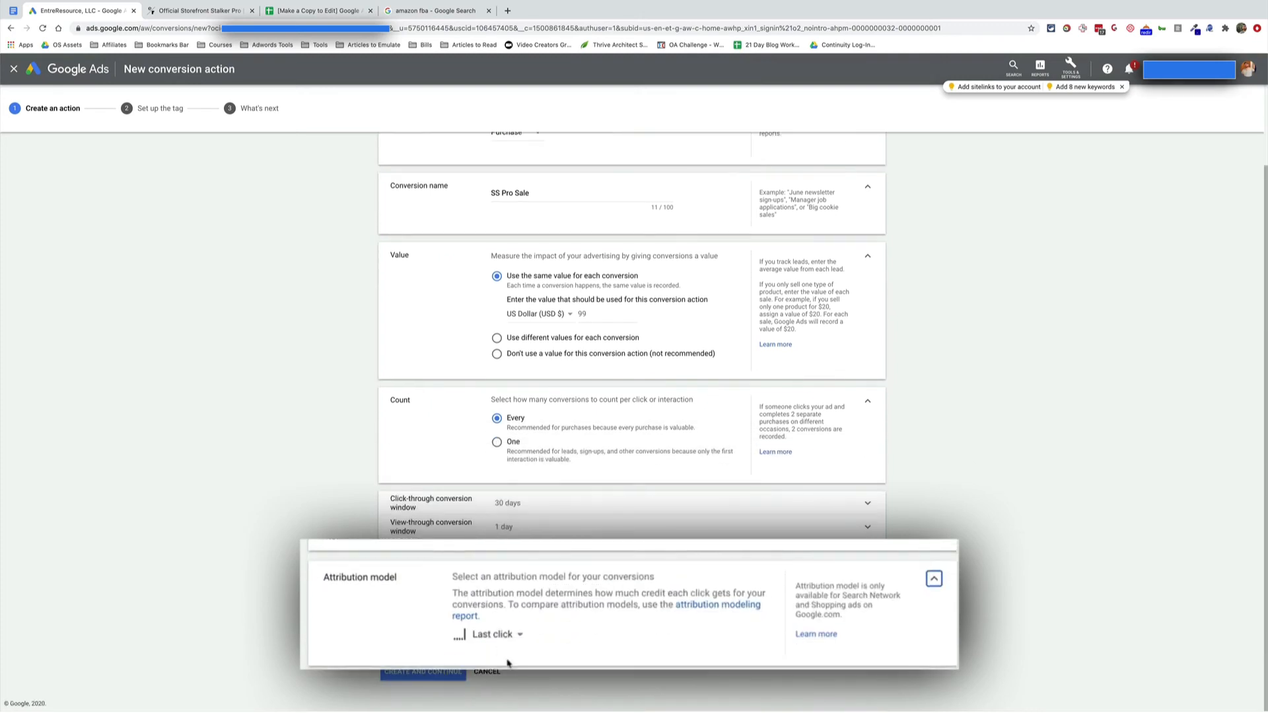
pyautogui.click(503, 636)
pyautogui.click(904, 575)
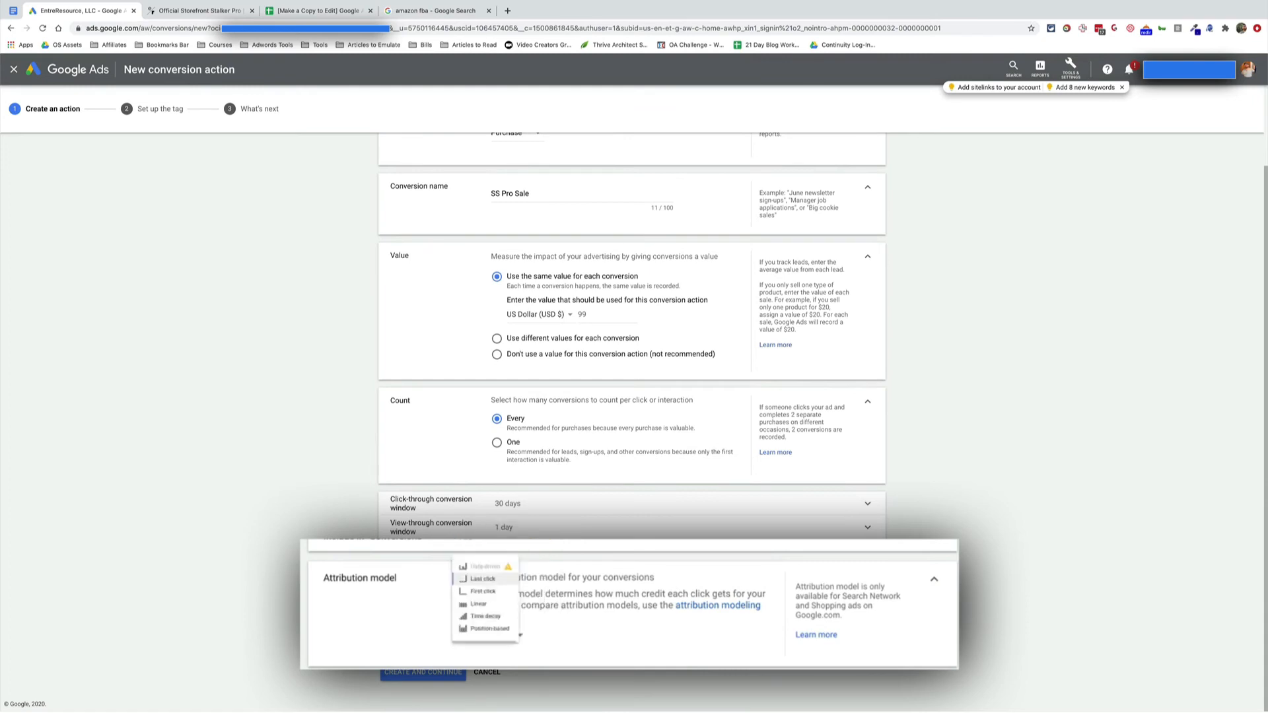
pyautogui.click(934, 580)
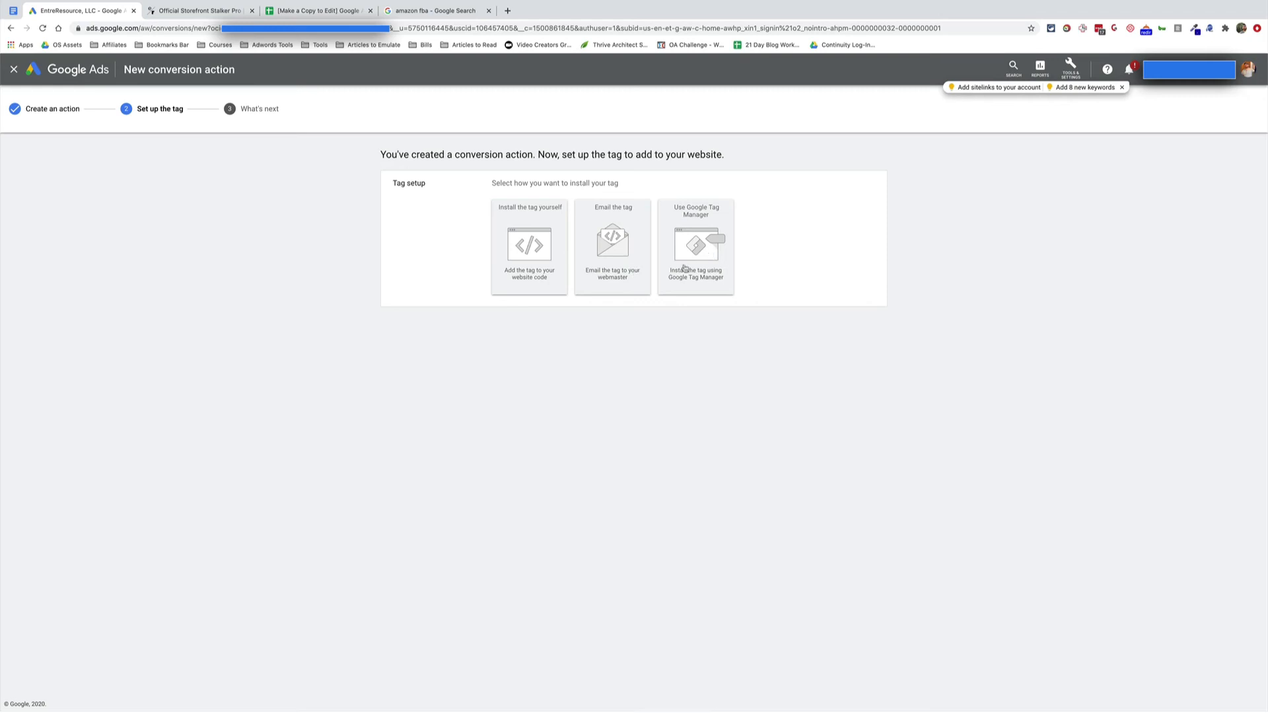
# Review the self-install tag instructions for the SS Pro Sale conversion and choose Google Tag Manager as the installation method.
pyautogui.click(539, 235)
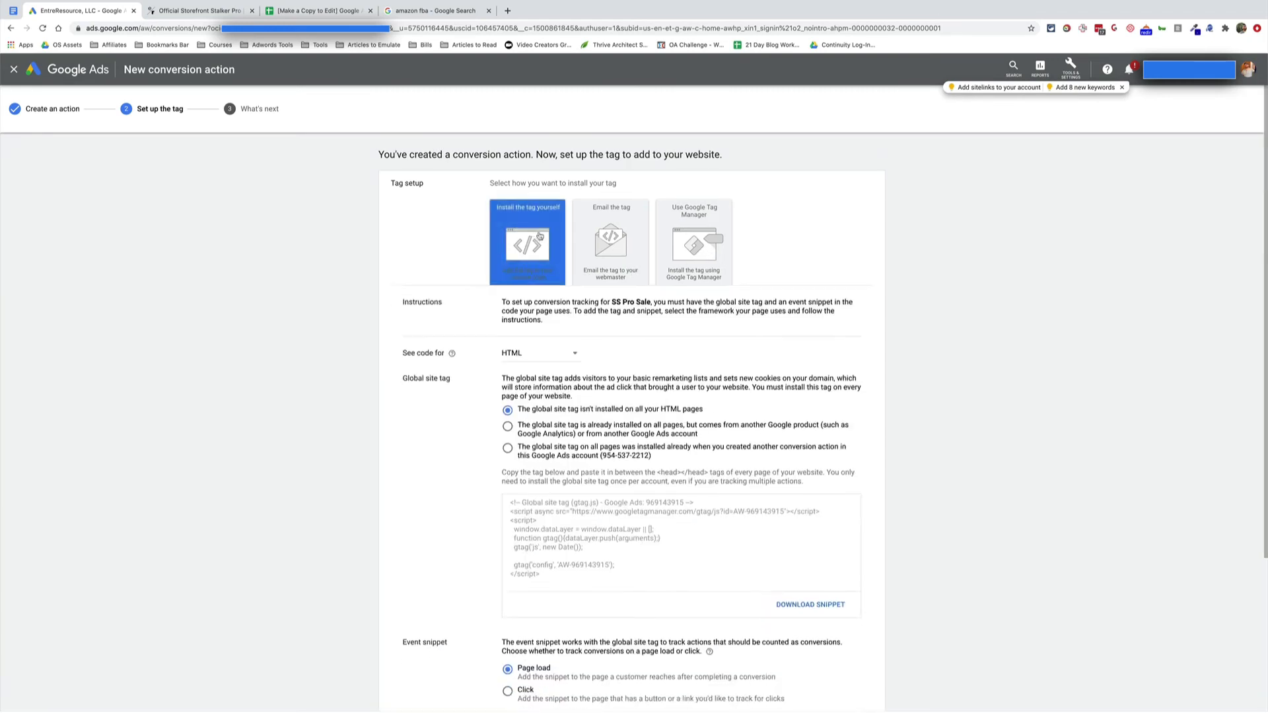
pyautogui.scroll(-3, 612, 312)
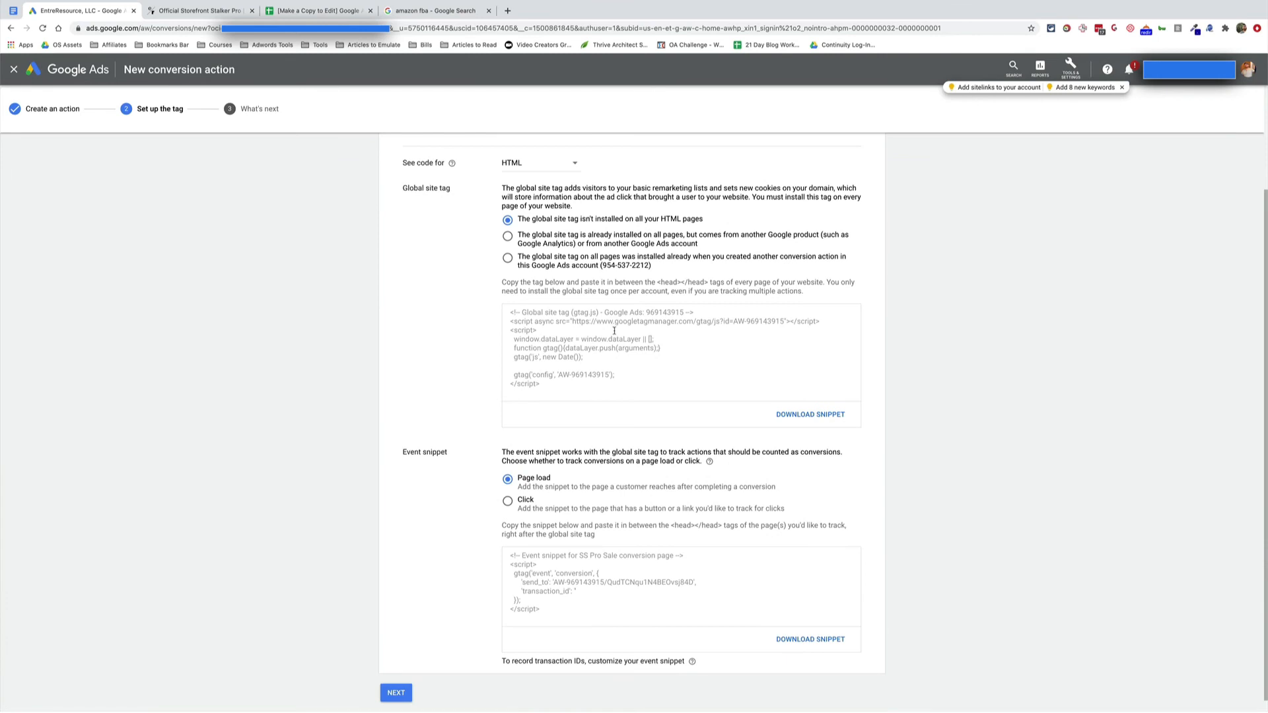
pyautogui.scroll(1, 692, 466)
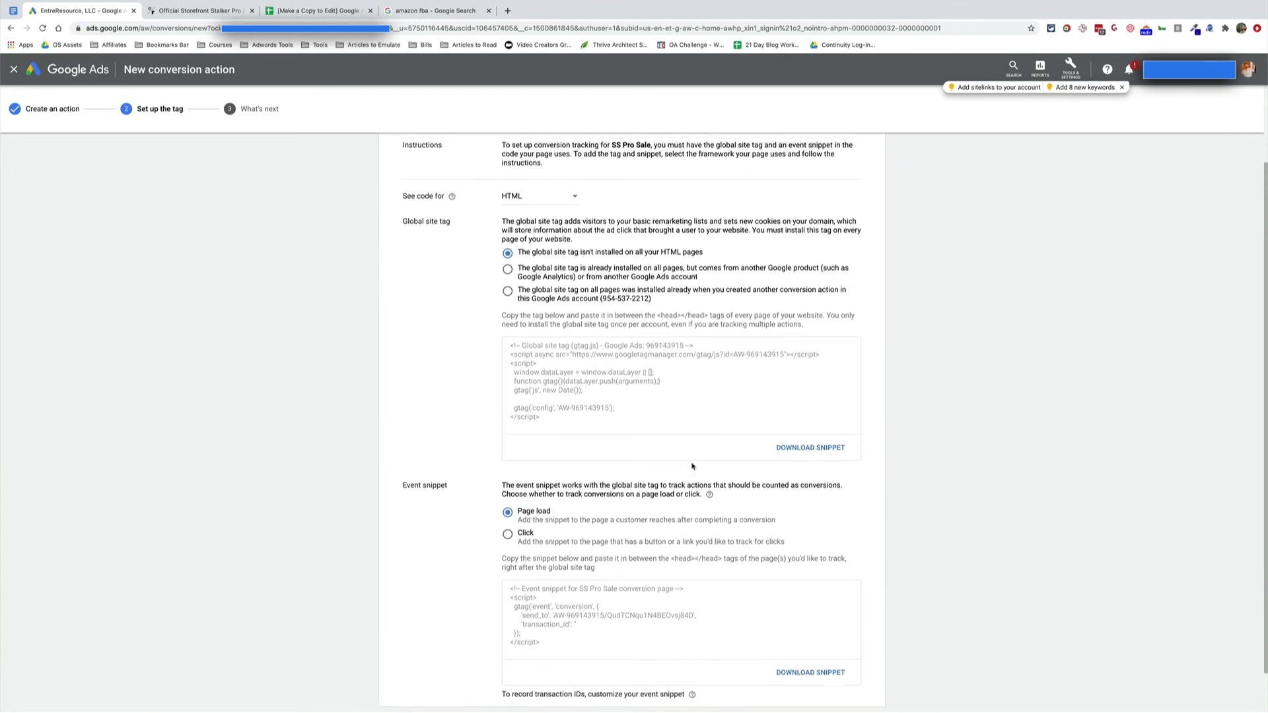
pyautogui.scroll(3, 621, 301)
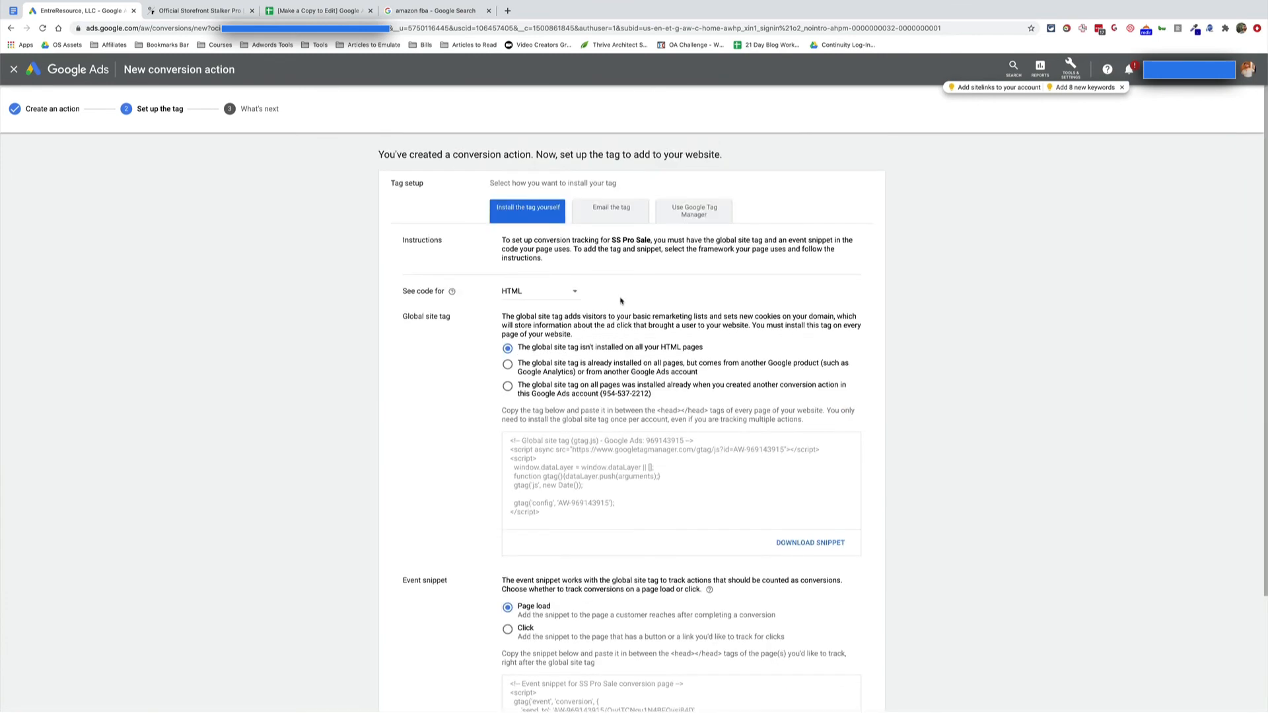
pyautogui.click(686, 220)
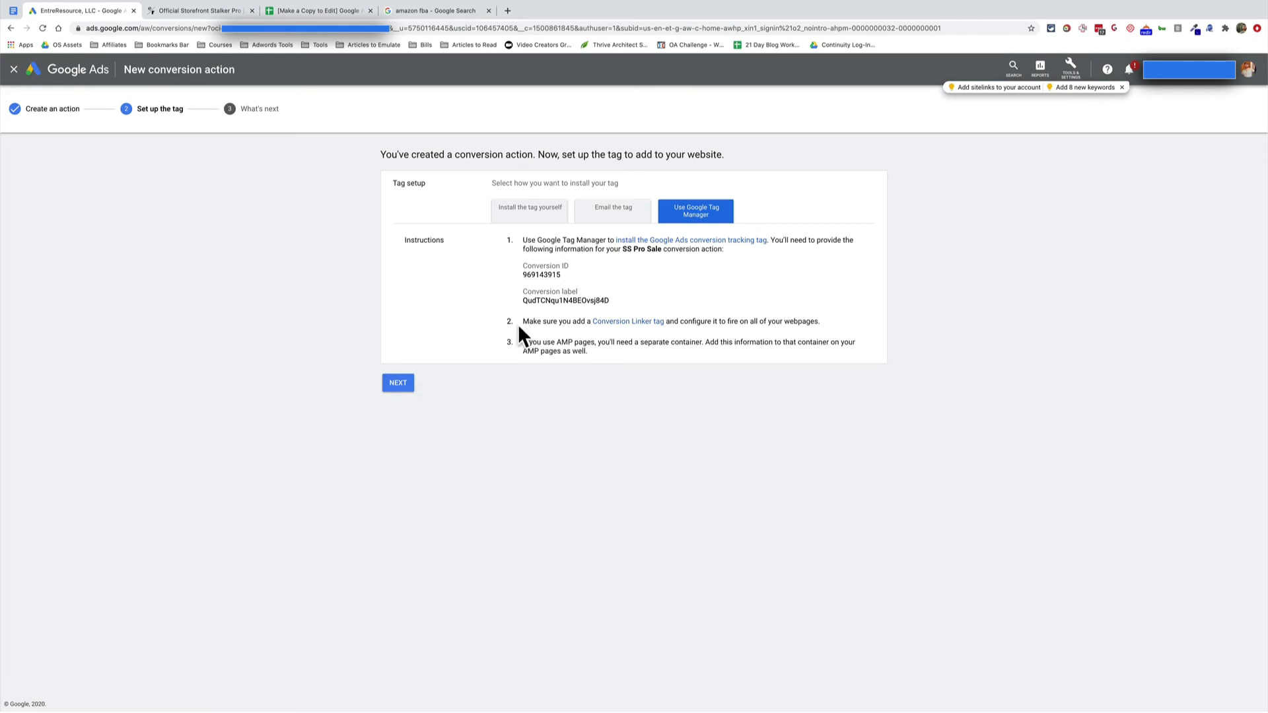
# Switch to Google Tag Manager in a new browser tab and open the entreresource.com container.
pyautogui.click(509, 11)
pyautogui.write('a')
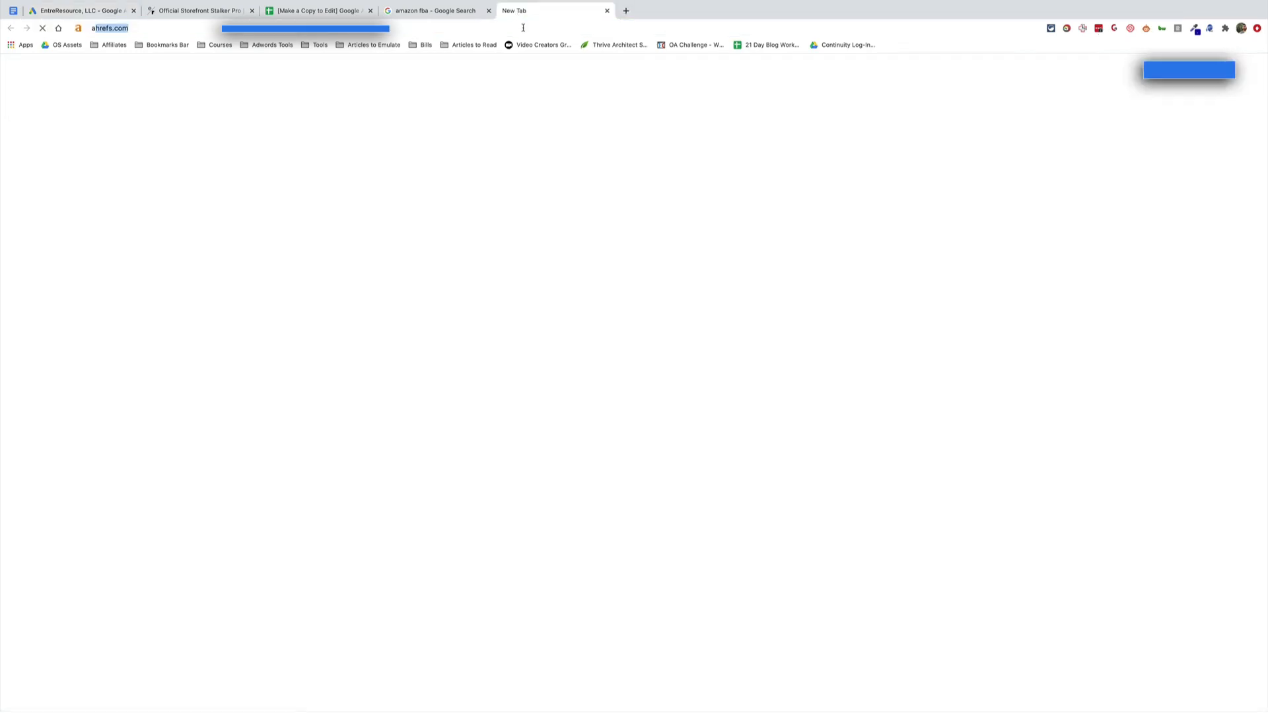
pyautogui.write('ger.google.com/?authuser=1#/h')
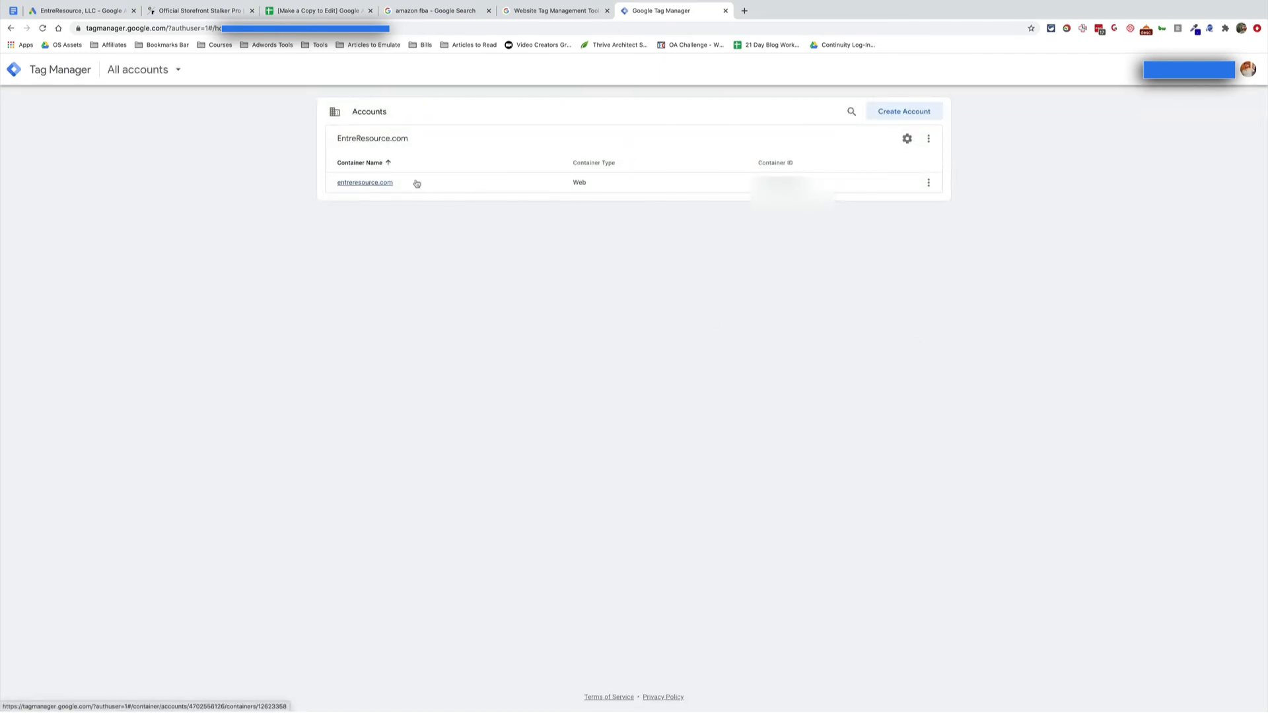
pyautogui.click(371, 184)
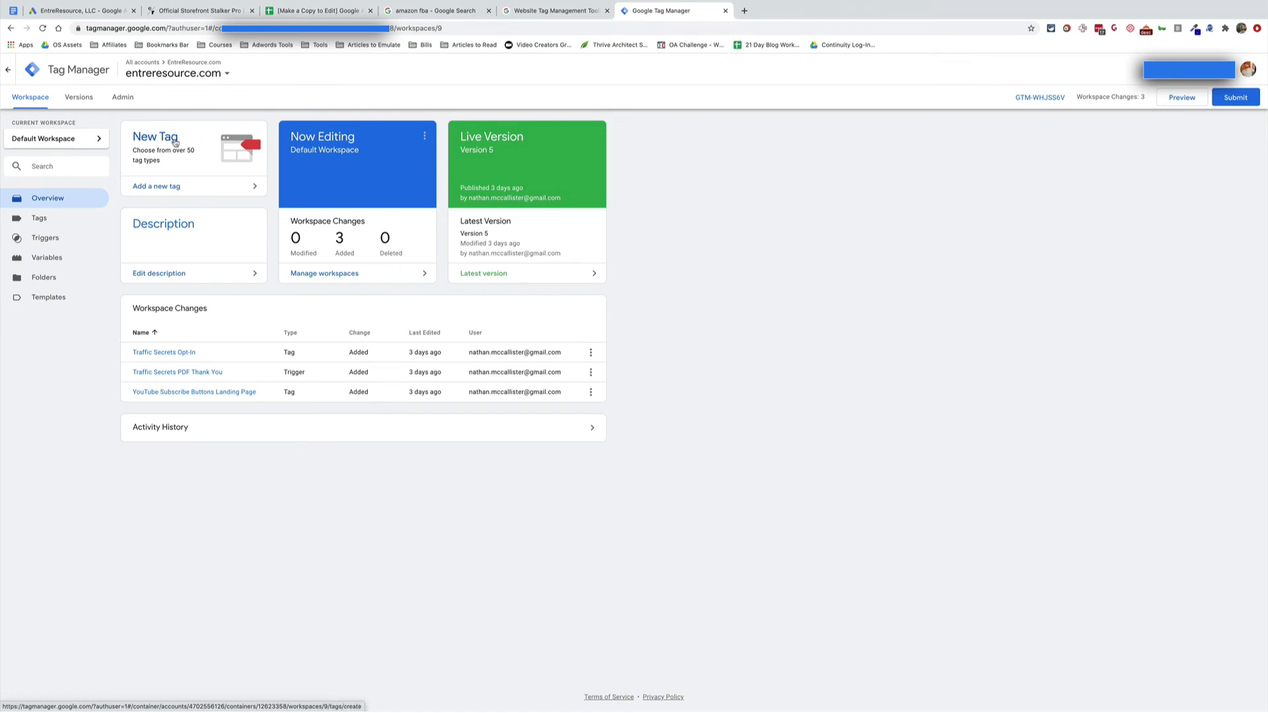
# Create a new tag named "SS Pro Conversion [2020]" and set its type to Google Ads Conversion Tracking.
pyautogui.click(175, 143)
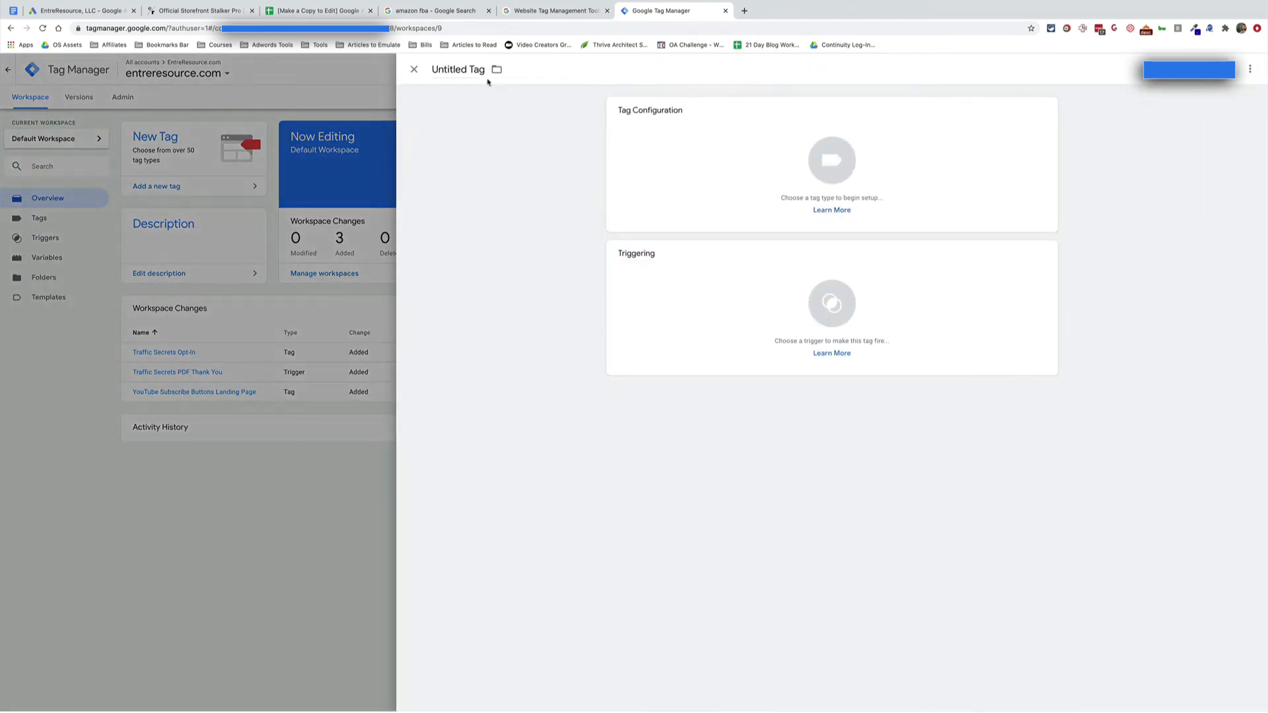
pyautogui.click(479, 73)
pyautogui.write('SS Pro Conversion [2020]')
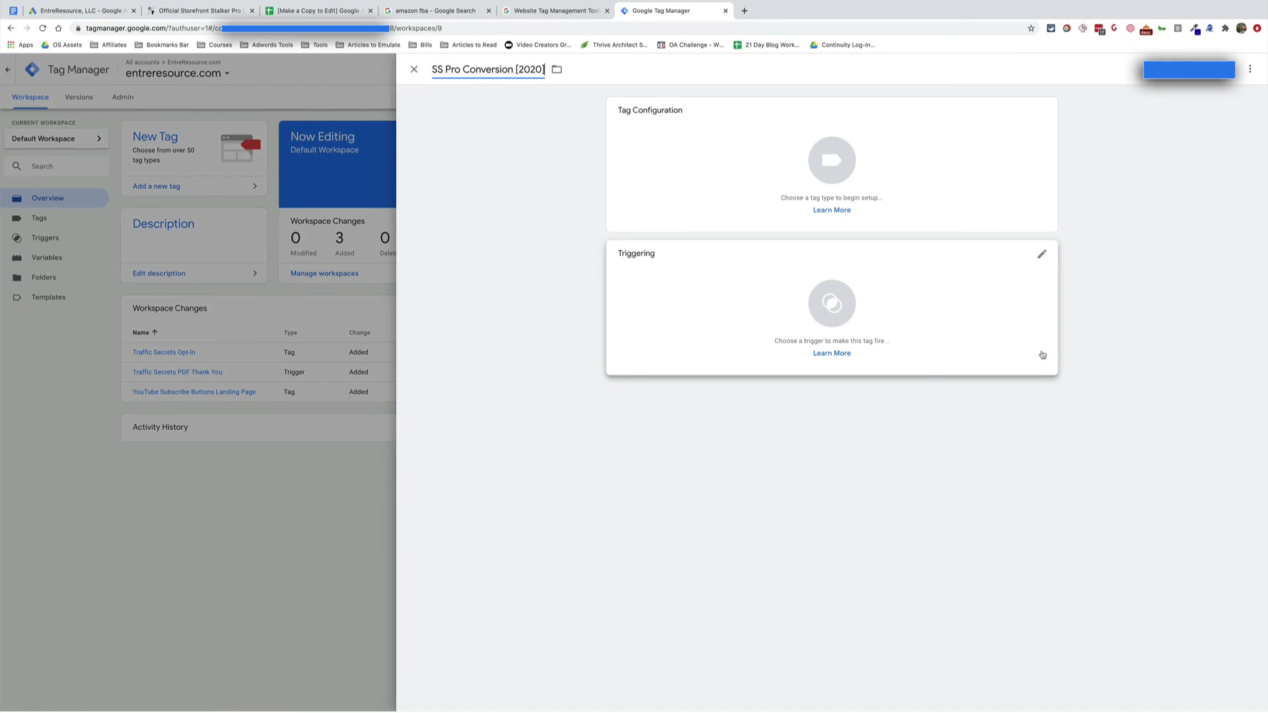
pyautogui.click(835, 177)
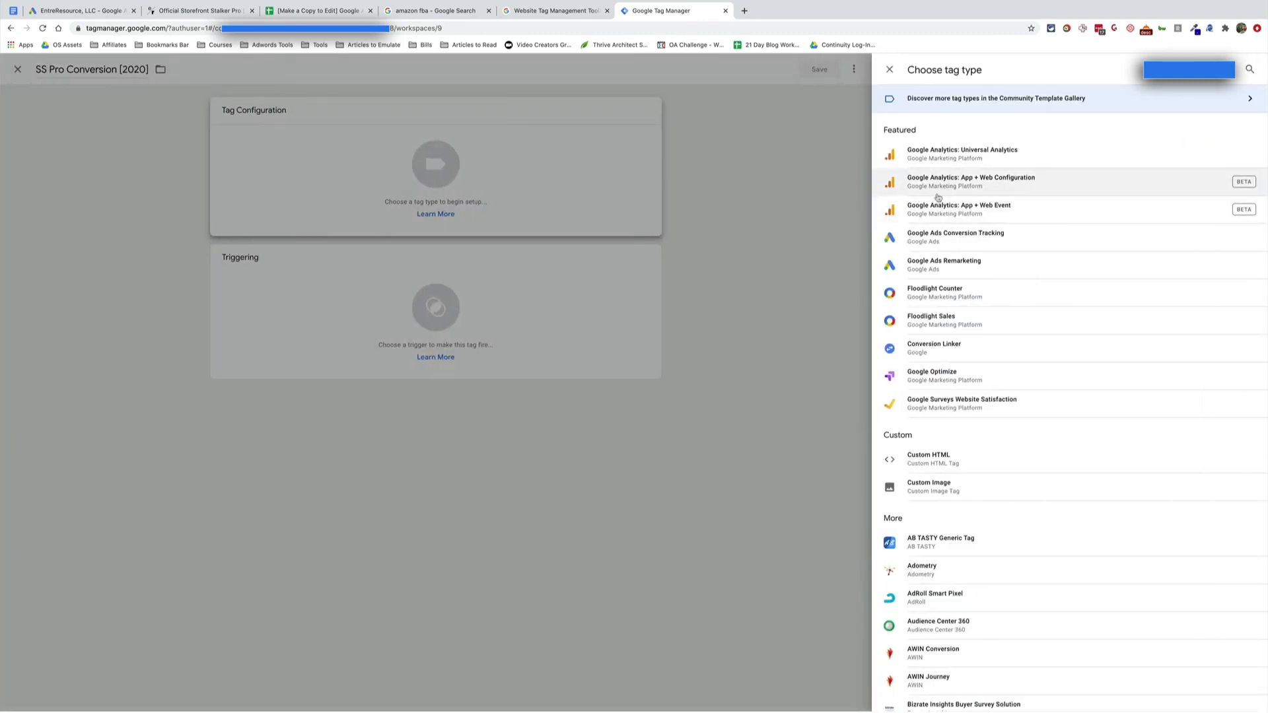
pyautogui.click(670, 195)
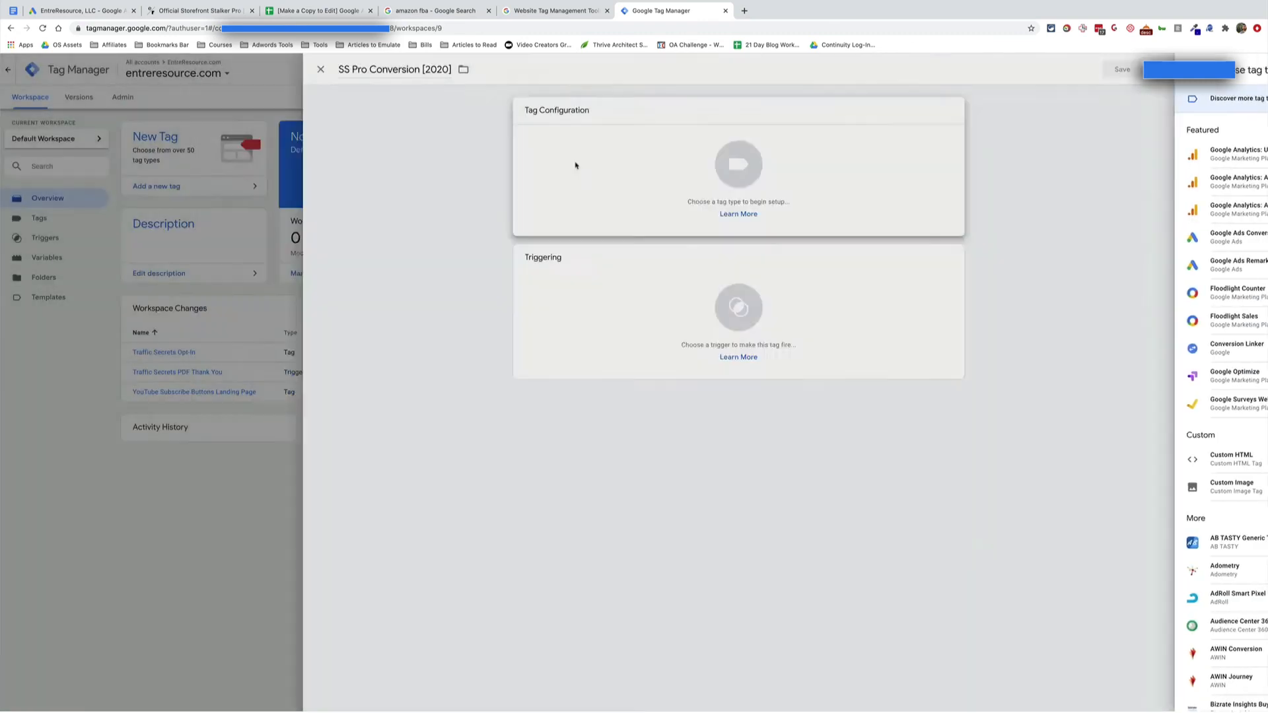
pyautogui.click(784, 164)
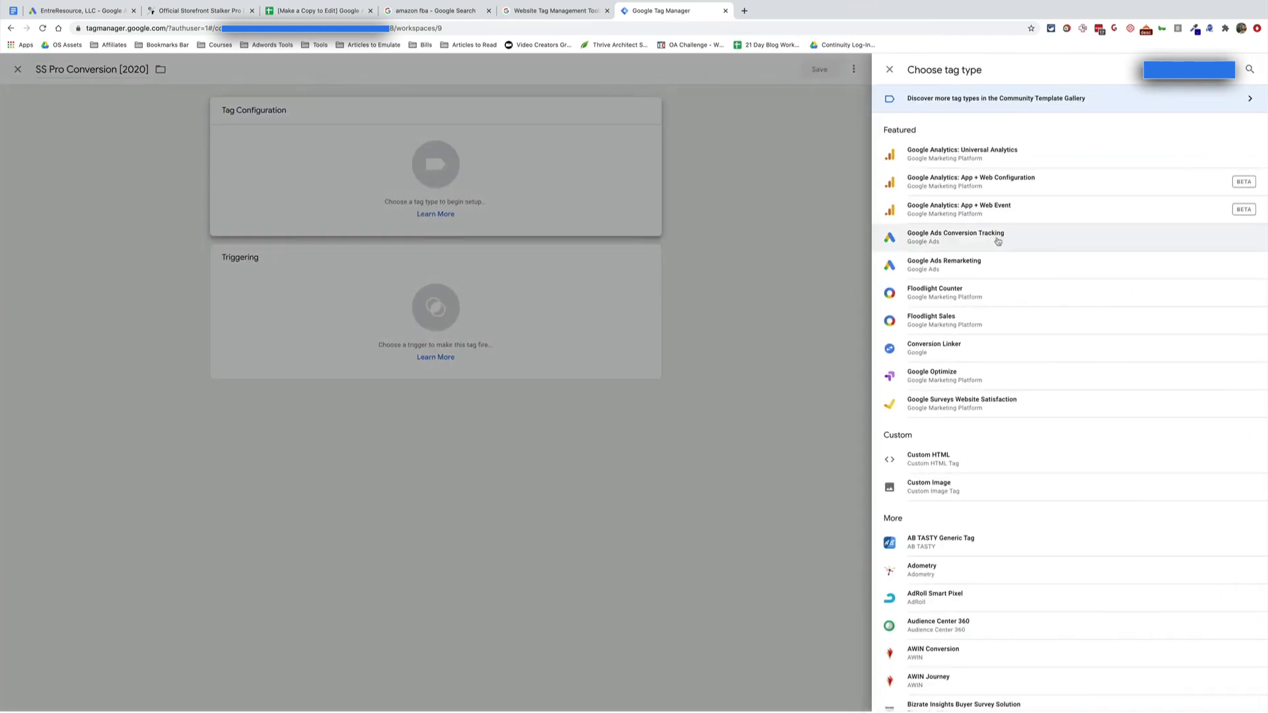
pyautogui.click(1043, 245)
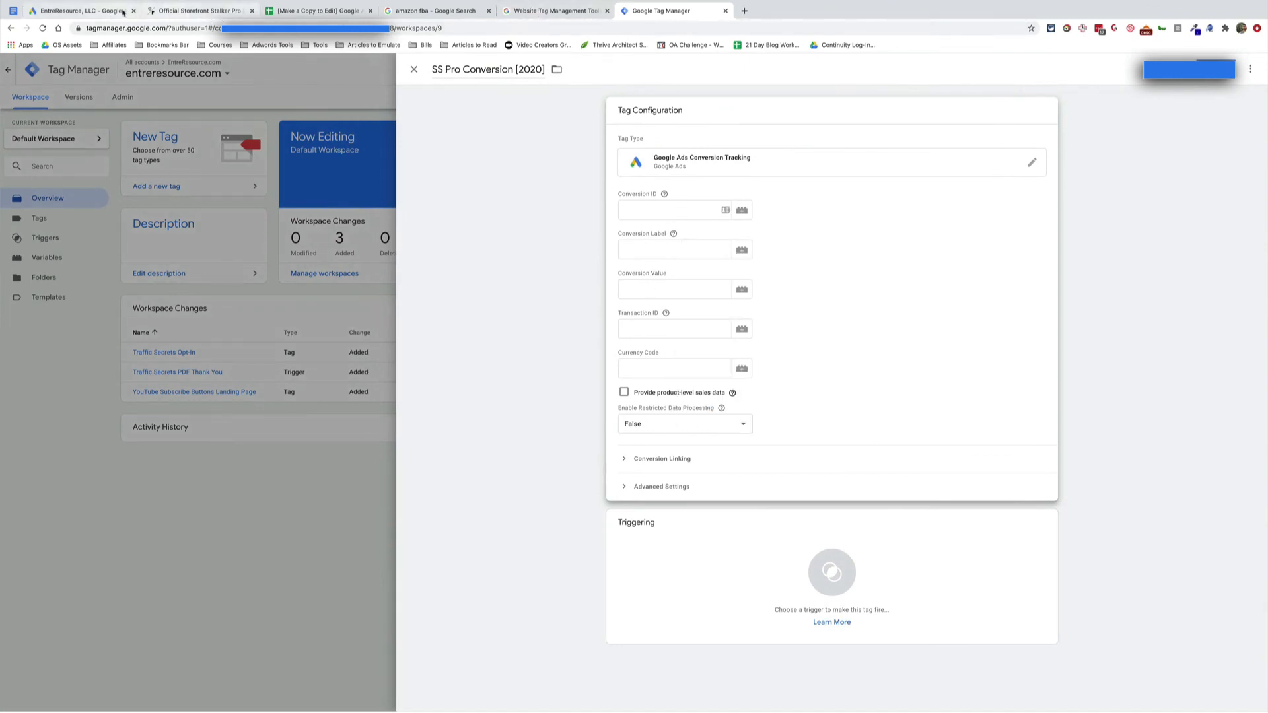
# Copy the SS Pro Sale conversion ID from Google Ads into the Tag Manager tag's Conversion ID.
pyautogui.click(79, 10)
pyautogui.doubleClick(542, 273)
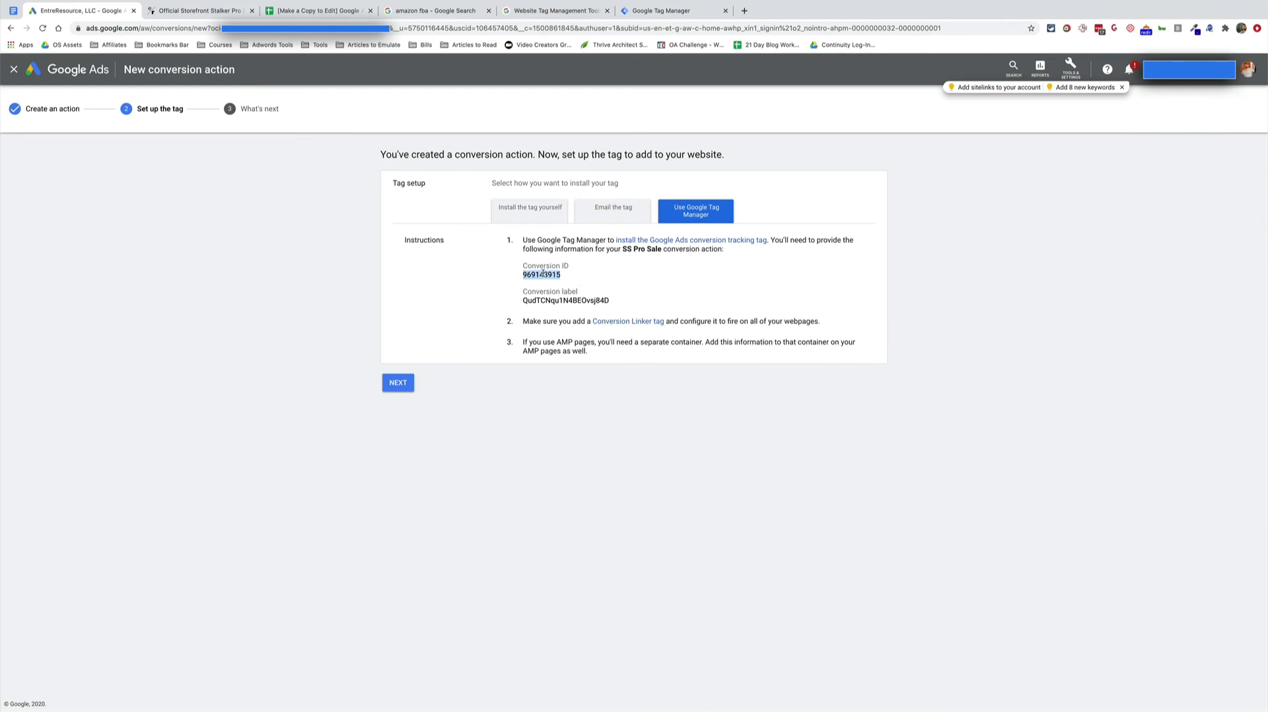
pyautogui.hotkey('ctrl', 'c')
pyautogui.click(654, 11)
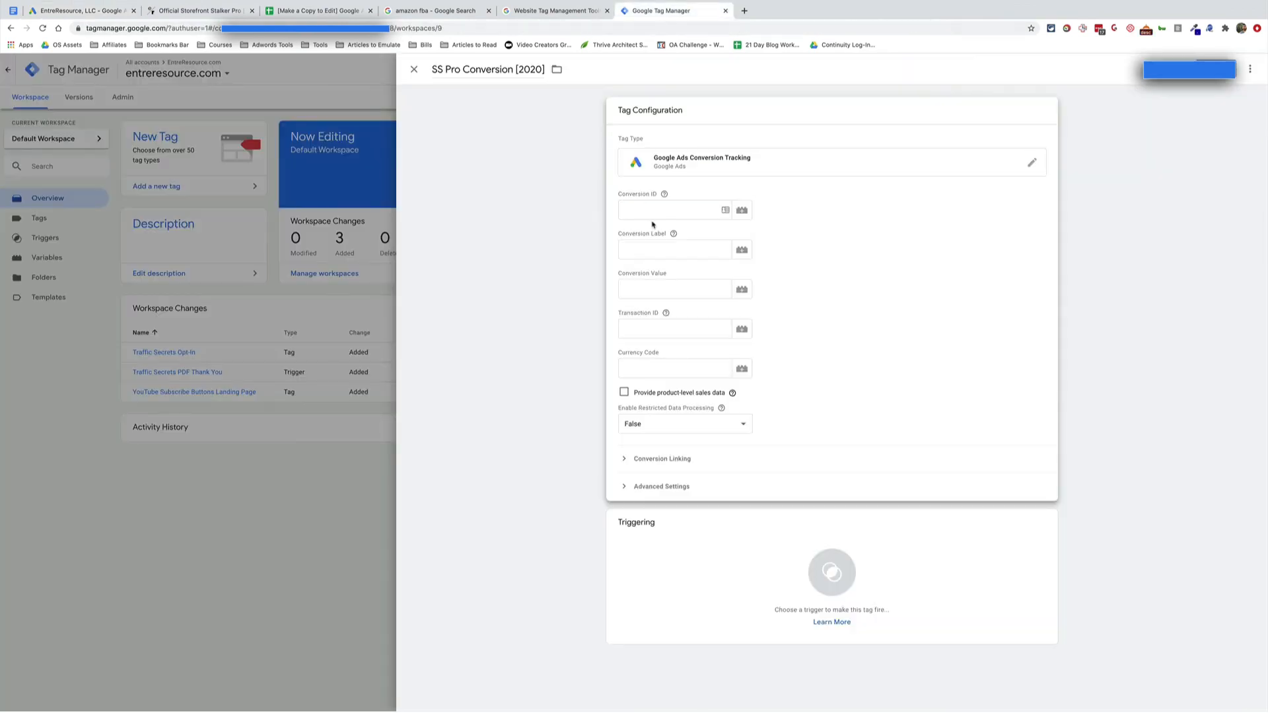
pyautogui.click(660, 210)
pyautogui.hotkey('ctrl', 'v')
# Copy the SS Pro Sale conversion label from Google Ads into the tag's Conversion Label.
pyautogui.click(58, 10)
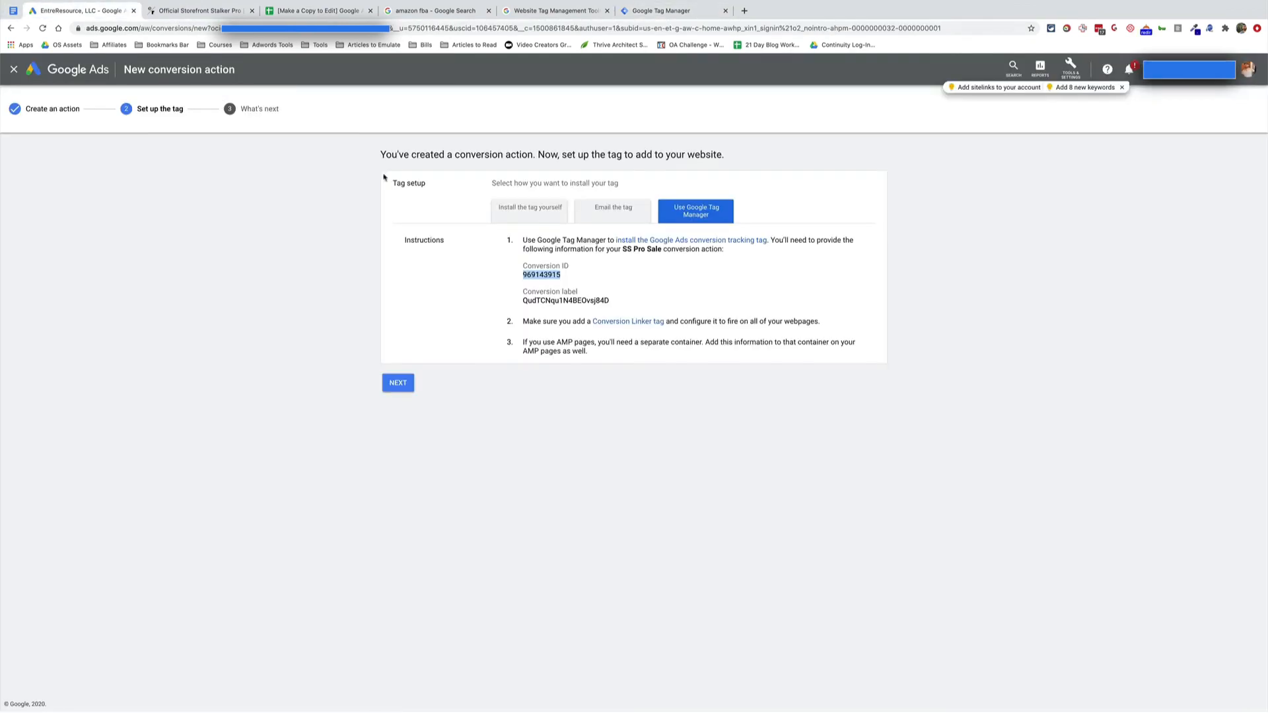
pyautogui.doubleClick(576, 300)
pyautogui.hotkey('ctrl', 'c')
pyautogui.click(660, 11)
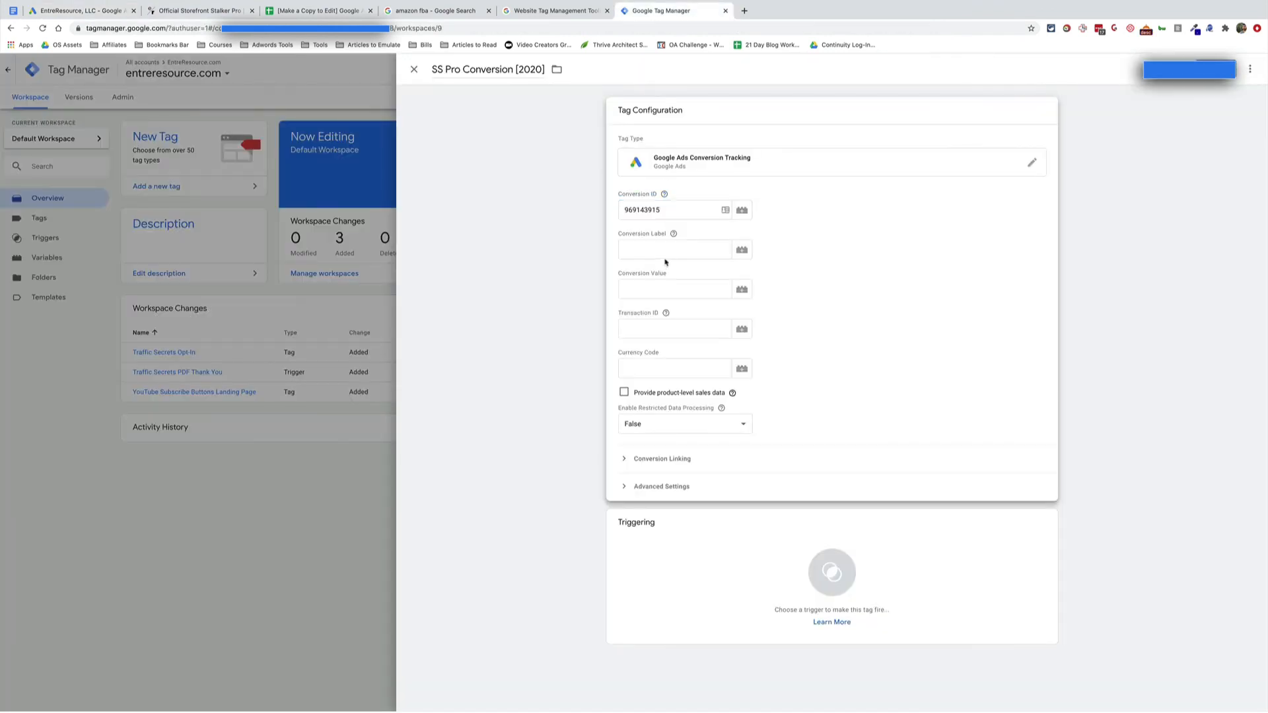
pyautogui.click(666, 251)
pyautogui.hotkey('ctrl', 'v')
pyautogui.click(702, 289)
# Start a new trigger for the tag and name it "SS Pro Thank You Purchase [2020]".
pyautogui.click(830, 571)
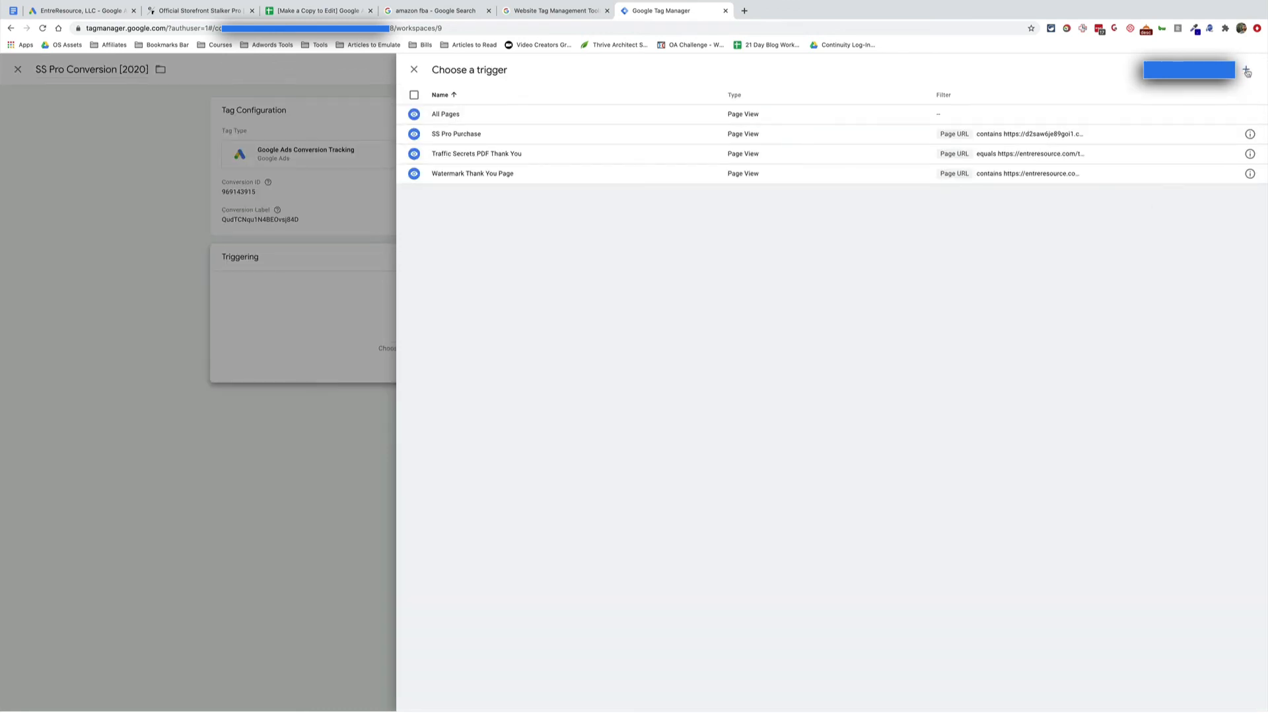
pyautogui.click(1246, 70)
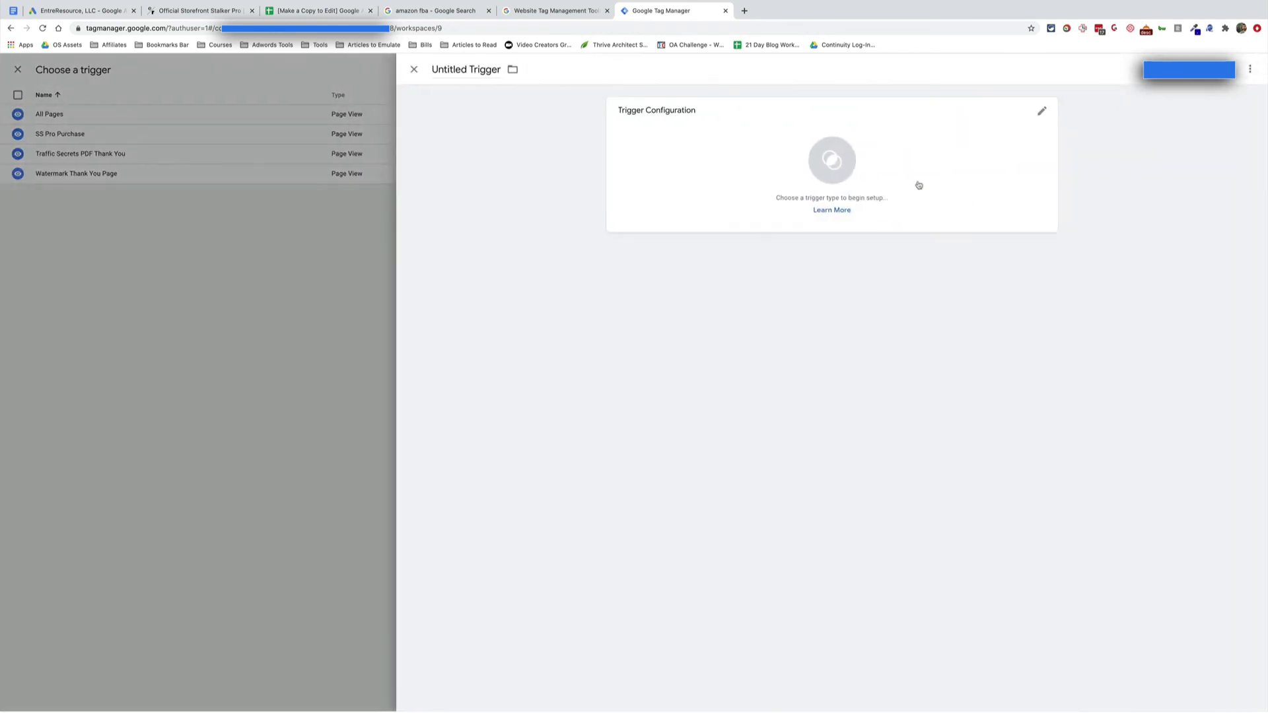
pyautogui.click(462, 67)
pyautogui.write('SS Pro Than')
pyautogui.write('k You Prucahs')
pyautogui.press('BackSpace')
pyautogui.press('BackSpace')
pyautogui.press('BackSpace')
pyautogui.press('BackSpace')
pyautogui.press('BackSpace')
pyautogui.press('BackSpace')
pyautogui.write('urchase [2020]')
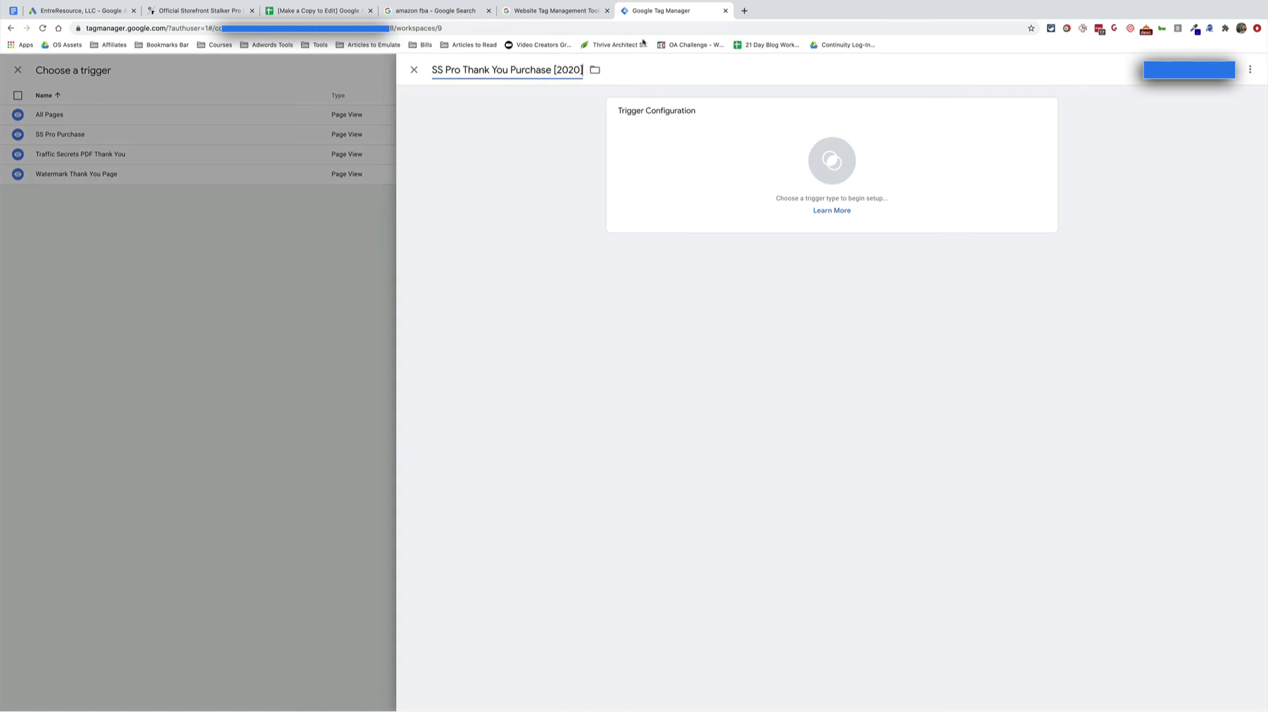
# Copy the web address of the Storefront Stalker Pro thank-you page and return to the new trigger in Tag Manager.
pyautogui.click(223, 11)
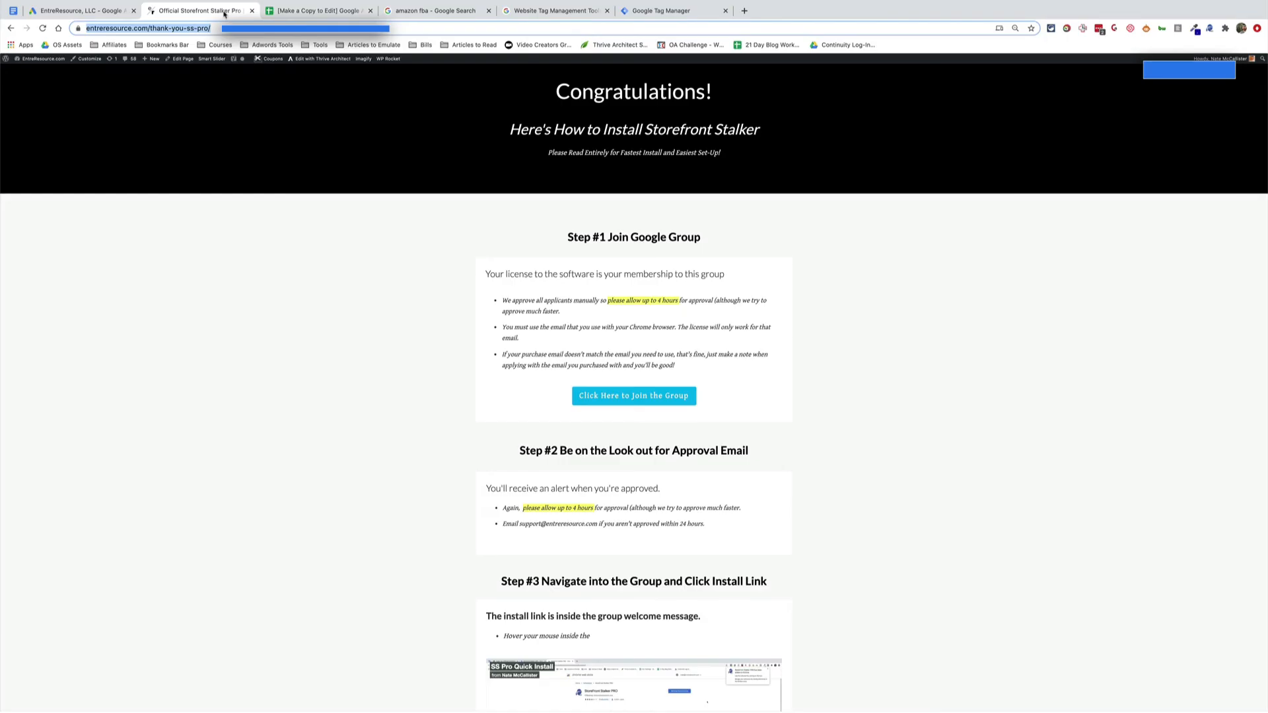
pyautogui.click(285, 28)
pyautogui.press('super+a')
pyautogui.click(660, 10)
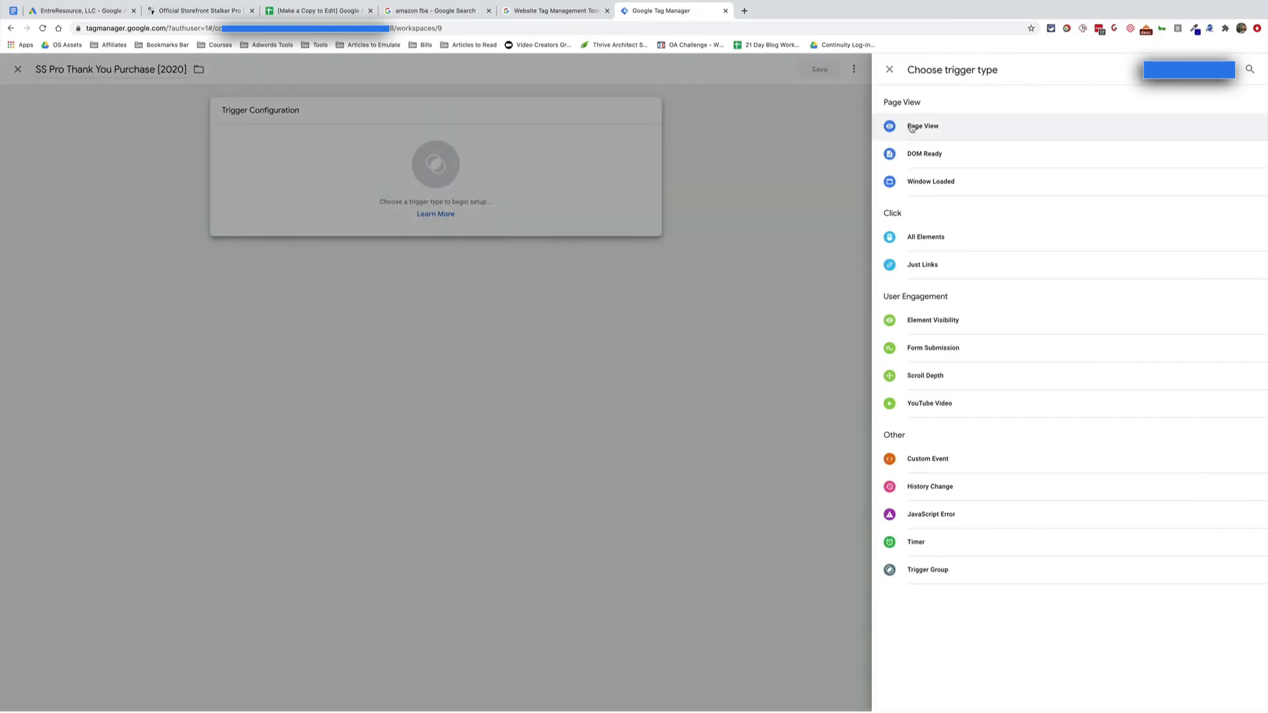
# Make it a Page View trigger that fires on some page views, with a condition of Page URL equals.
pyautogui.click(951, 132)
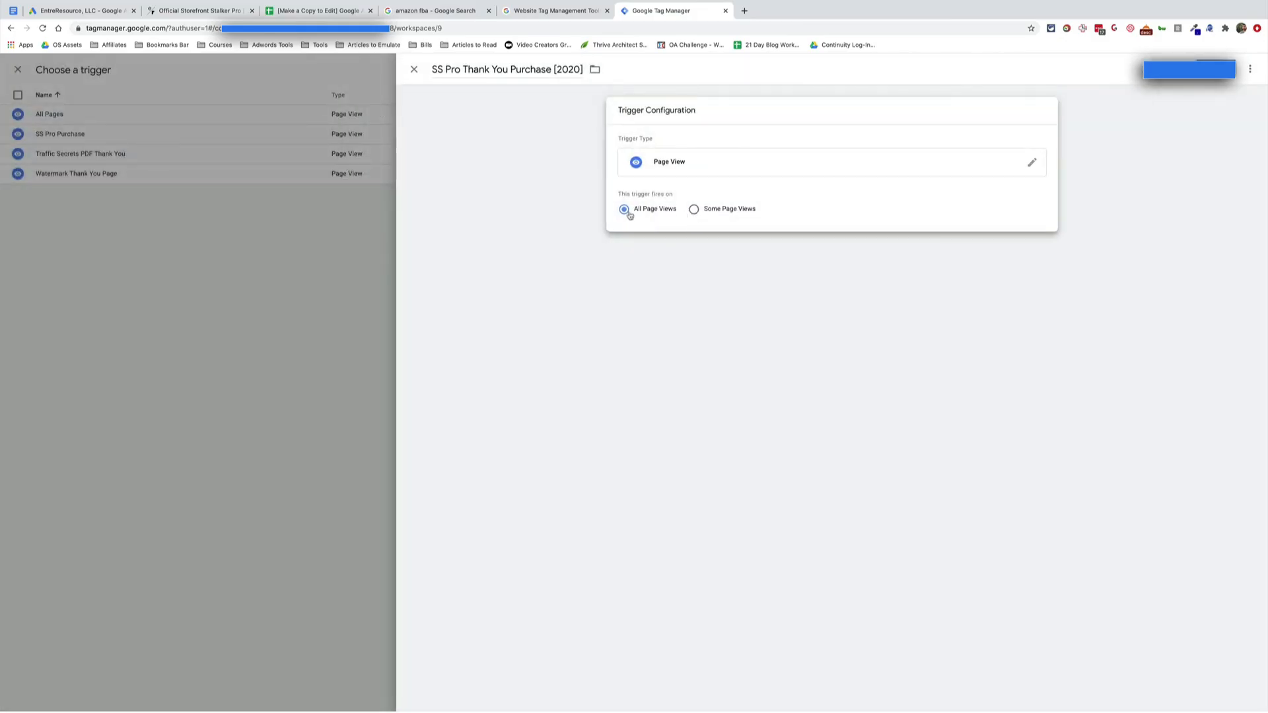
pyautogui.click(692, 210)
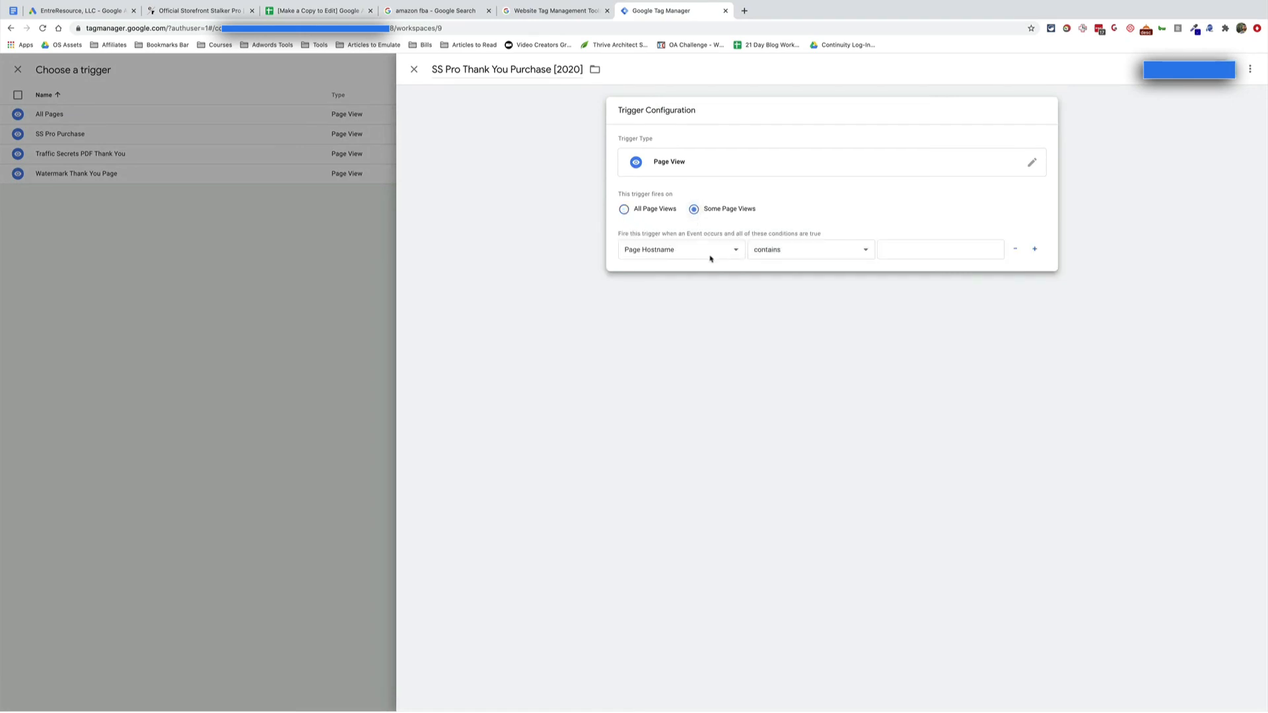
pyautogui.click(710, 259)
pyautogui.click(706, 268)
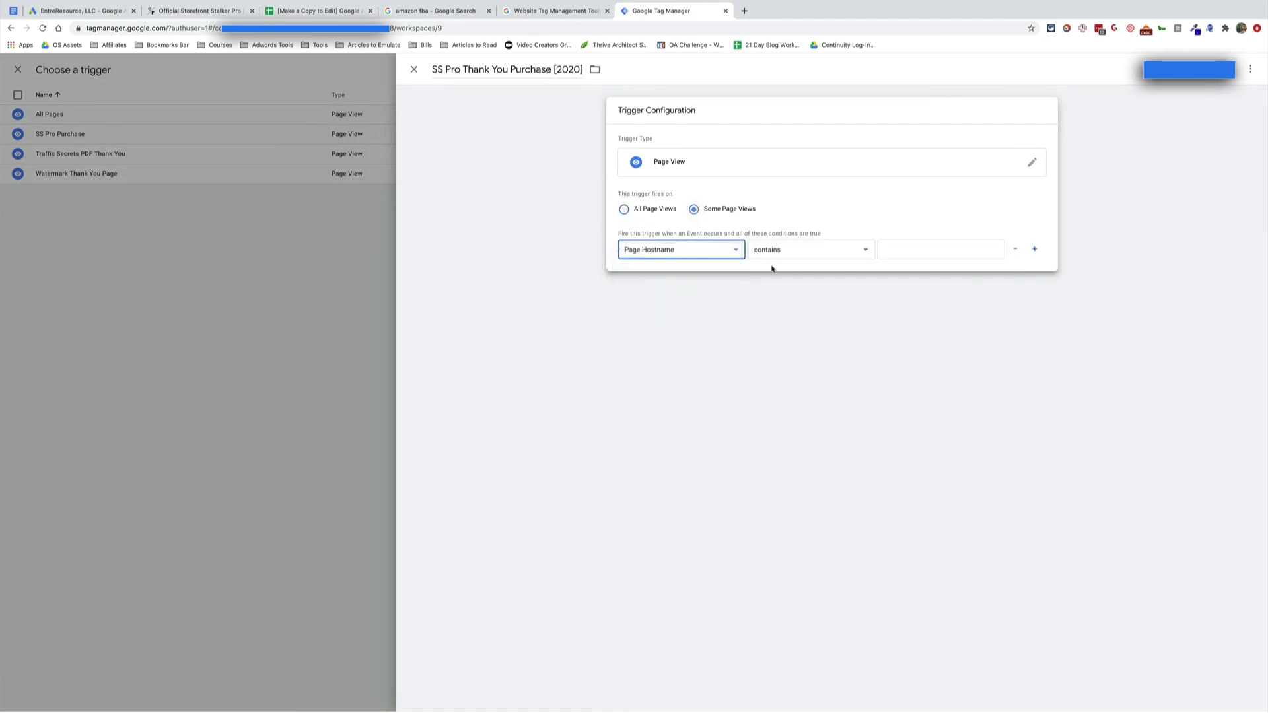
pyautogui.click(869, 249)
pyautogui.click(807, 242)
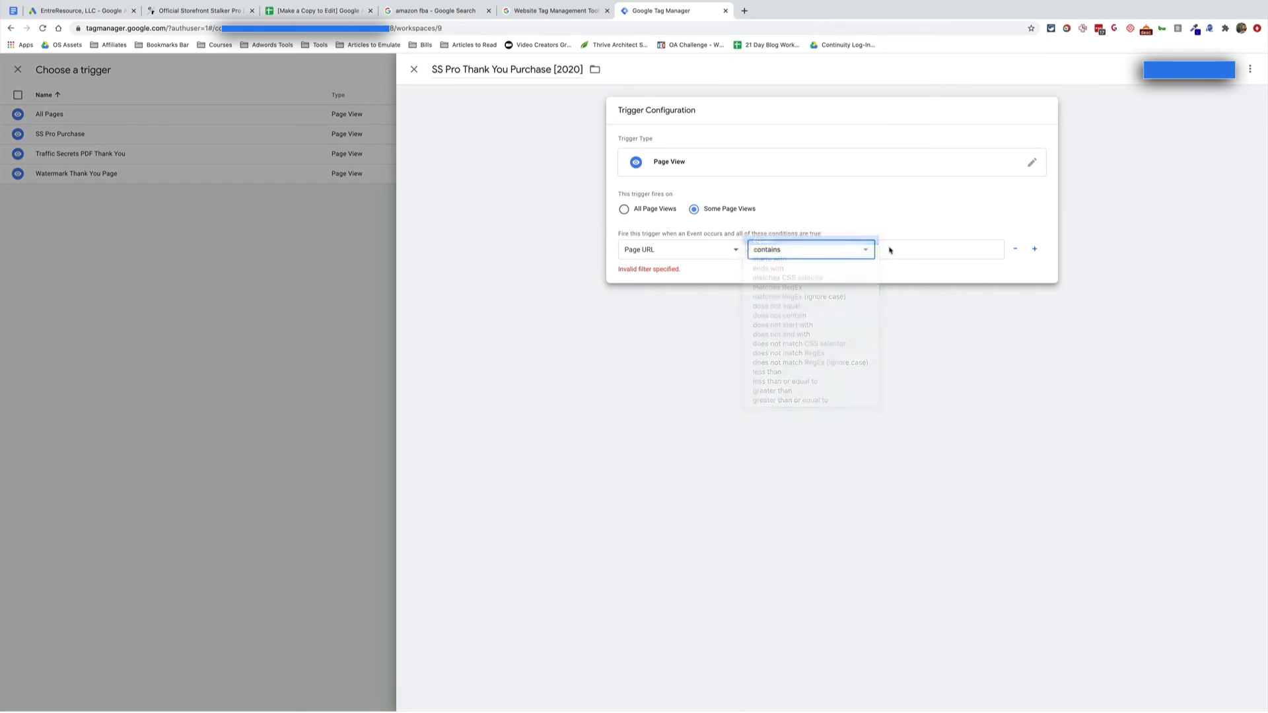
pyautogui.click(951, 250)
pyautogui.write('entreresource.com/thank-you-ss-pro/')
pyautogui.press('Home')
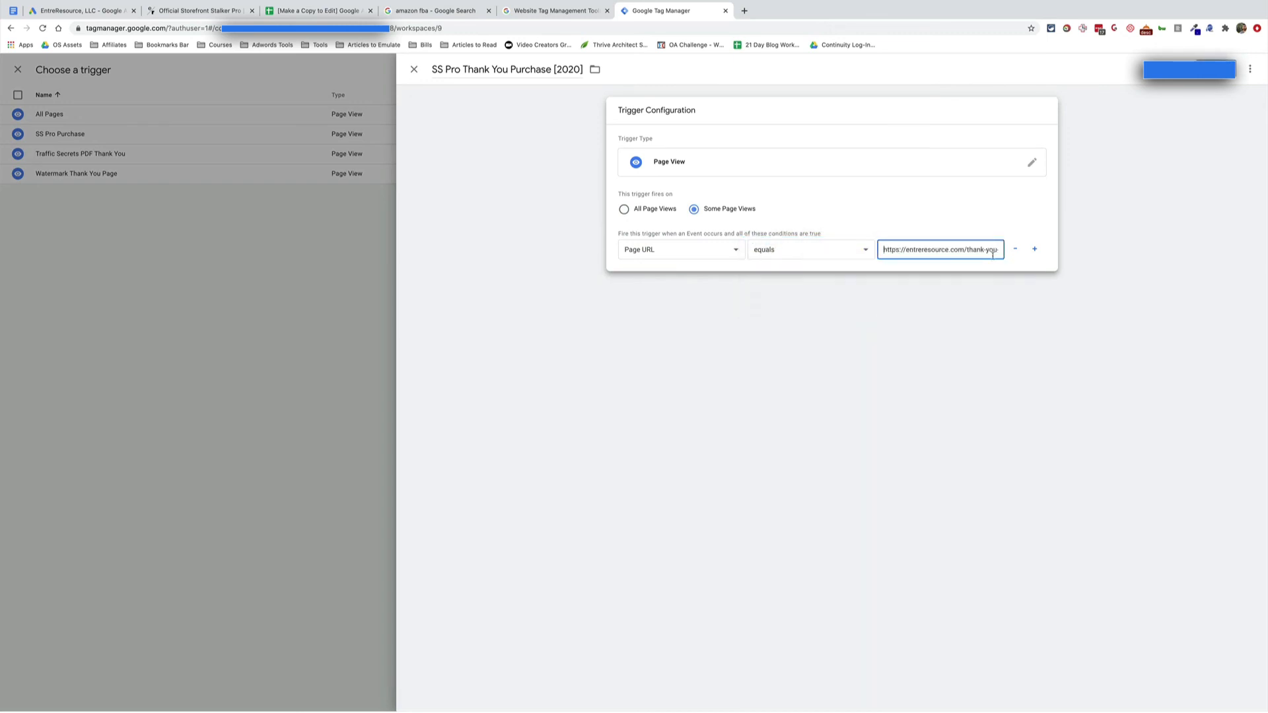
pyautogui.click(1189, 80)
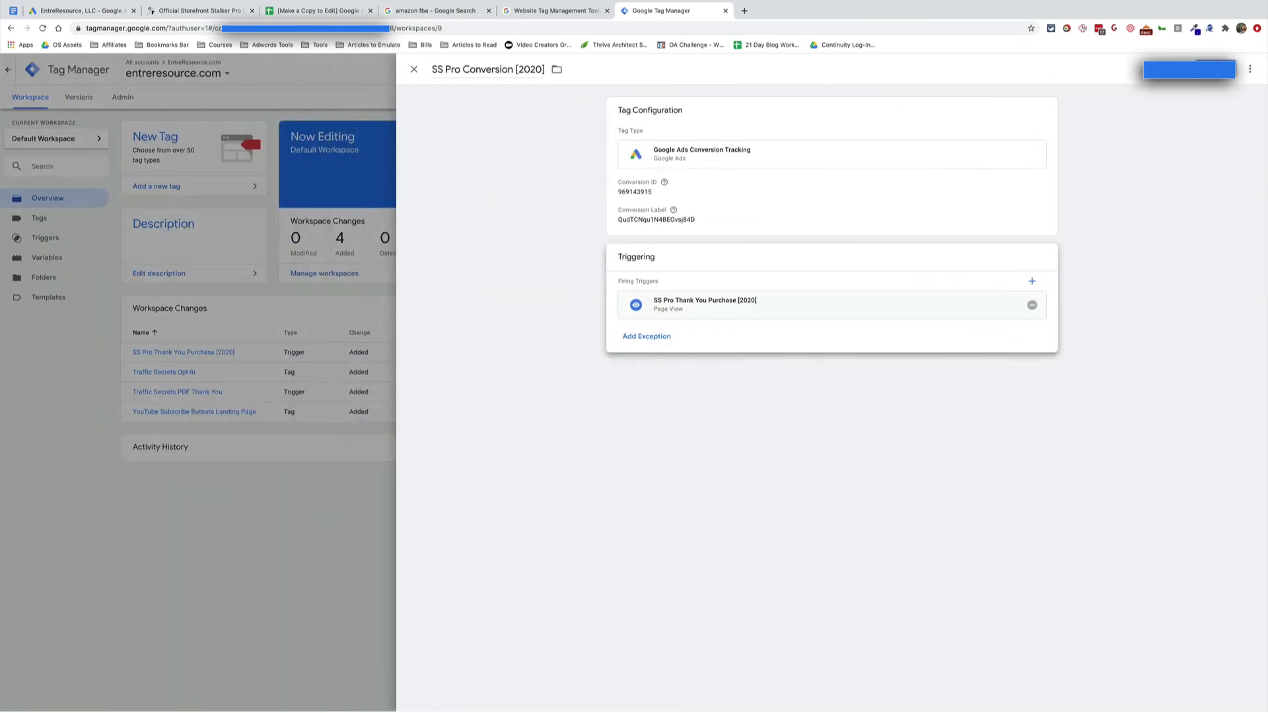
pyautogui.click(1188, 69)
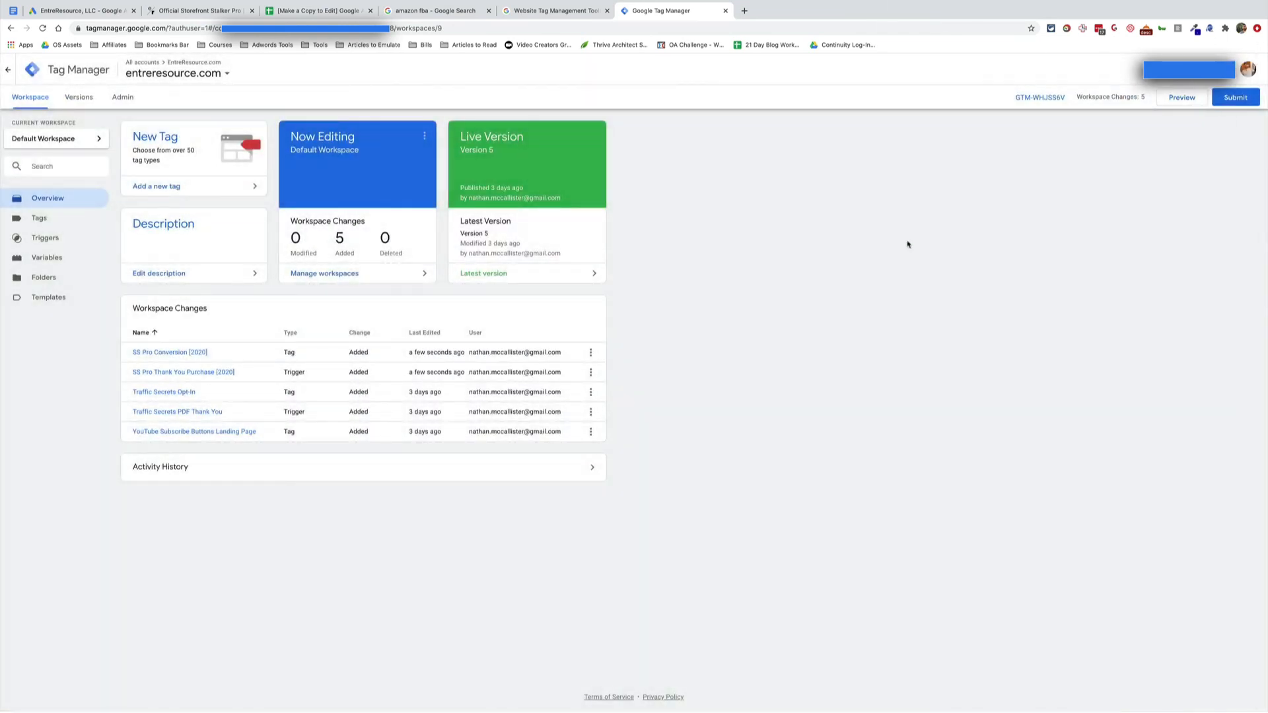
# Submit the workspace changes with the version name "SS Pro Conversion 2020 Demo" and publish them to the Live environment.
pyautogui.click(1232, 99)
pyautogui.click(673, 178)
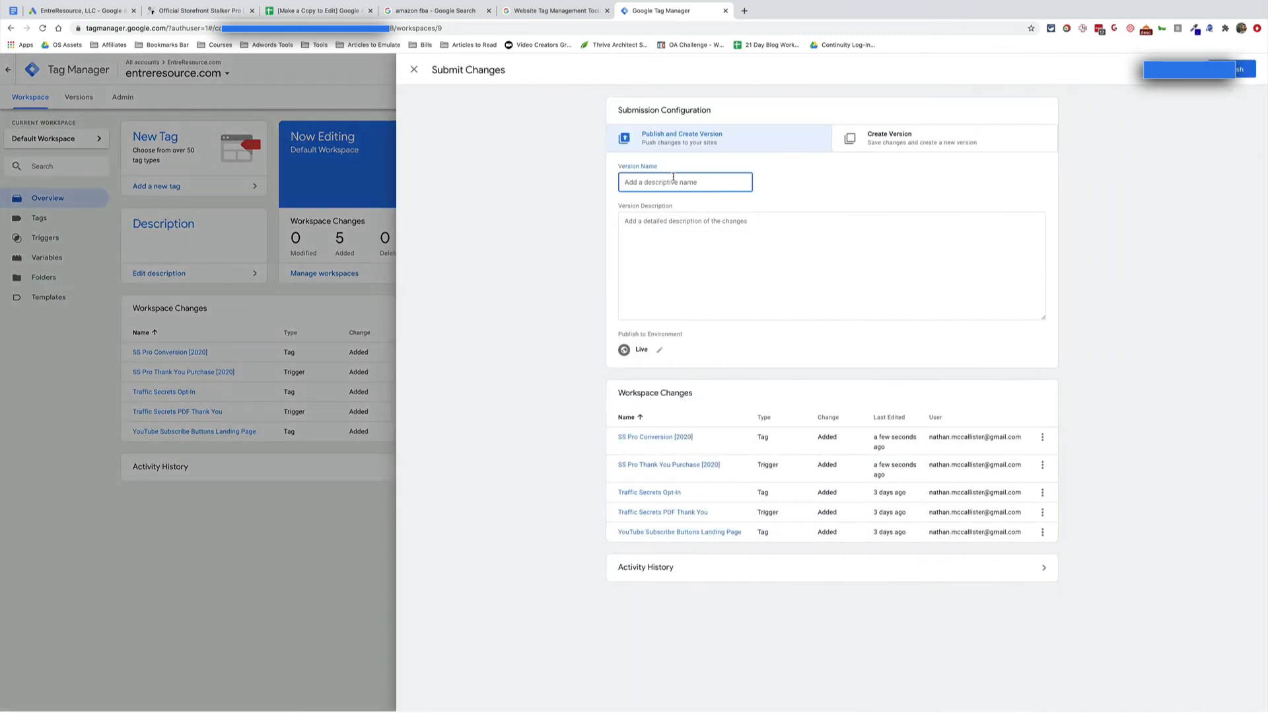
pyautogui.write('SS Pro Conersio')
pyautogui.press('BackSpace')
pyautogui.press('BackSpace')
pyautogui.write('version 2020 Demo')
pyautogui.click(700, 244)
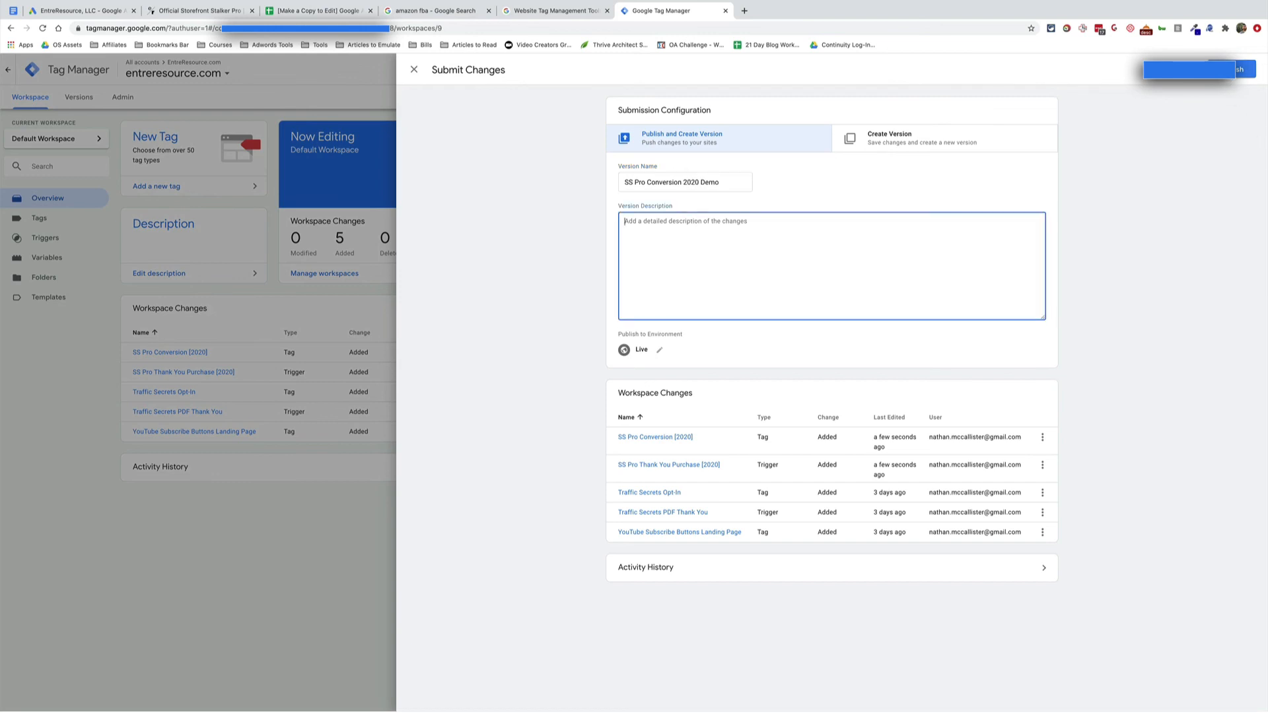
pyautogui.click(1241, 68)
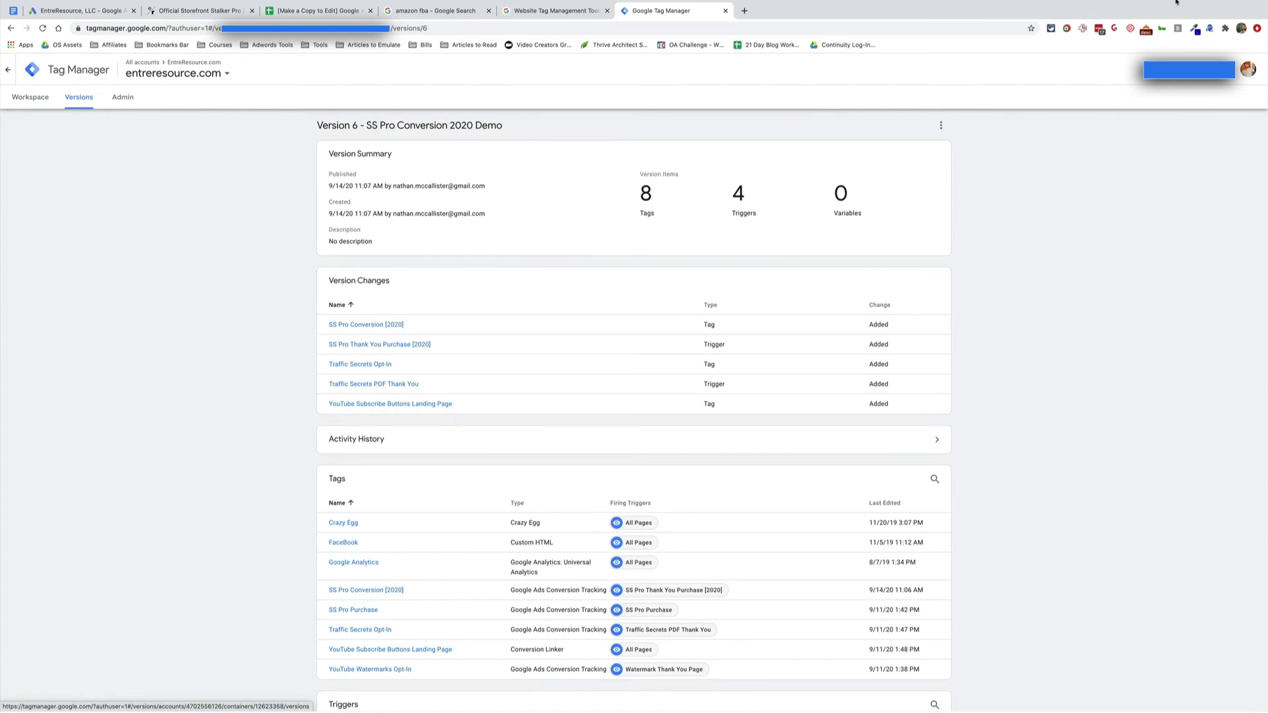
# Switch back to Google Ads, finish the SS Pro Sale conversion setup, check its tracking status, and return to the campaign's ad groups.
pyautogui.hotkey('ctrl', '1')
pyautogui.click(398, 383)
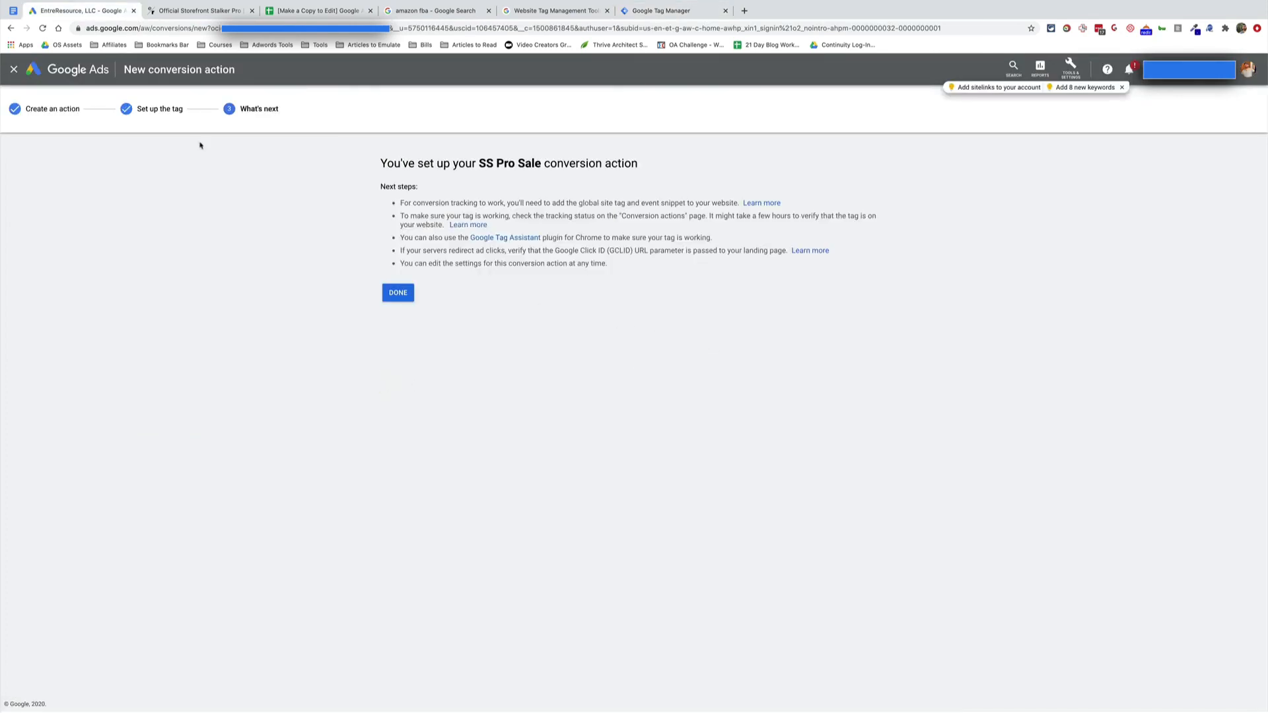
pyautogui.click(398, 292)
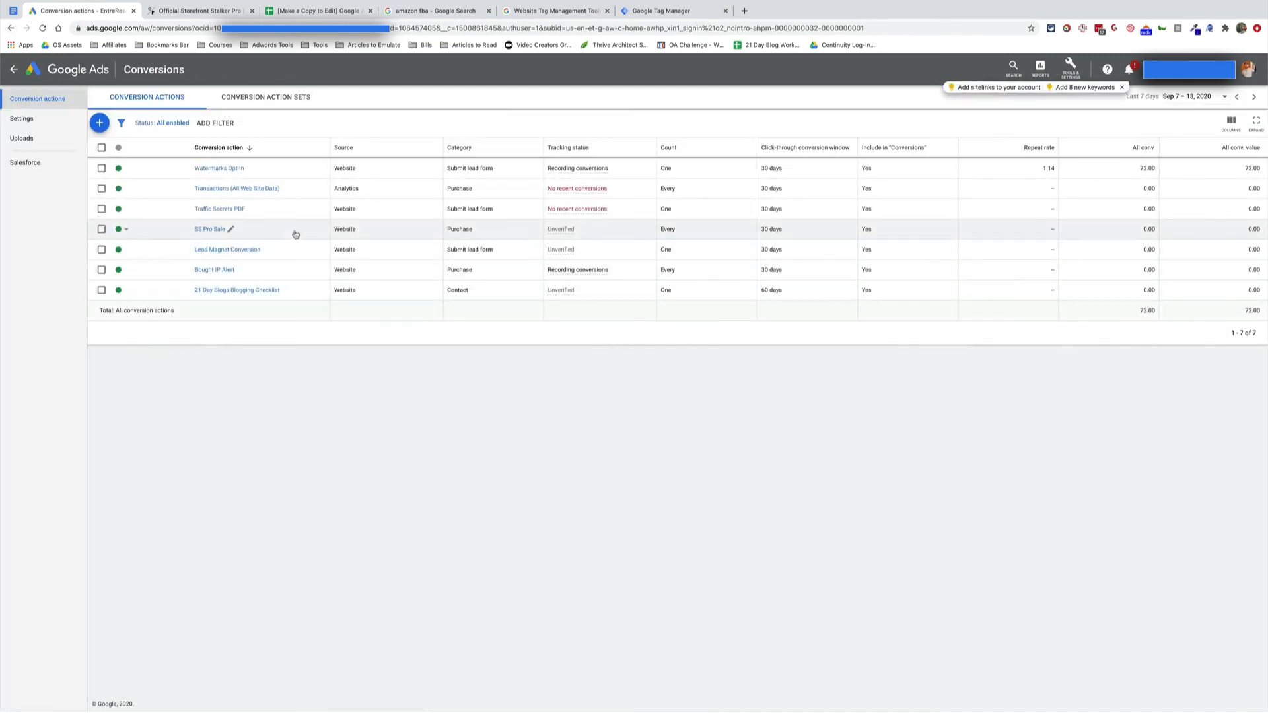
pyautogui.moveTo(569, 232)
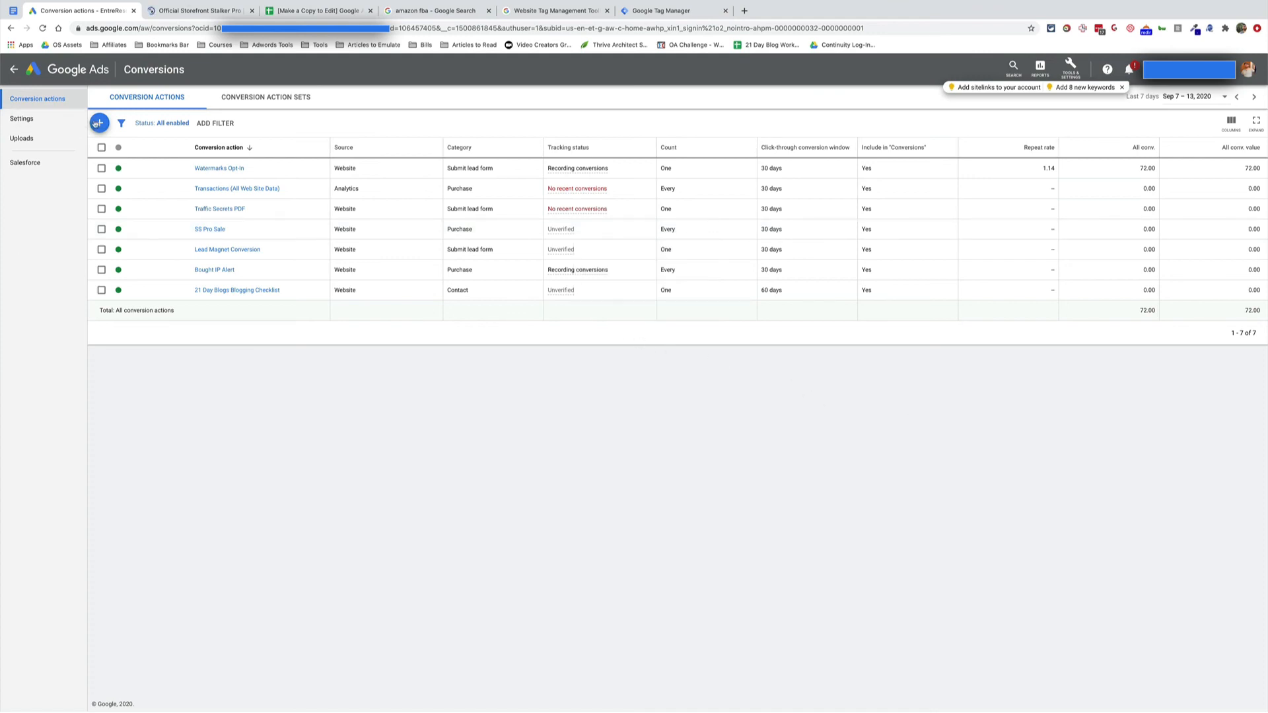
pyautogui.click(13, 72)
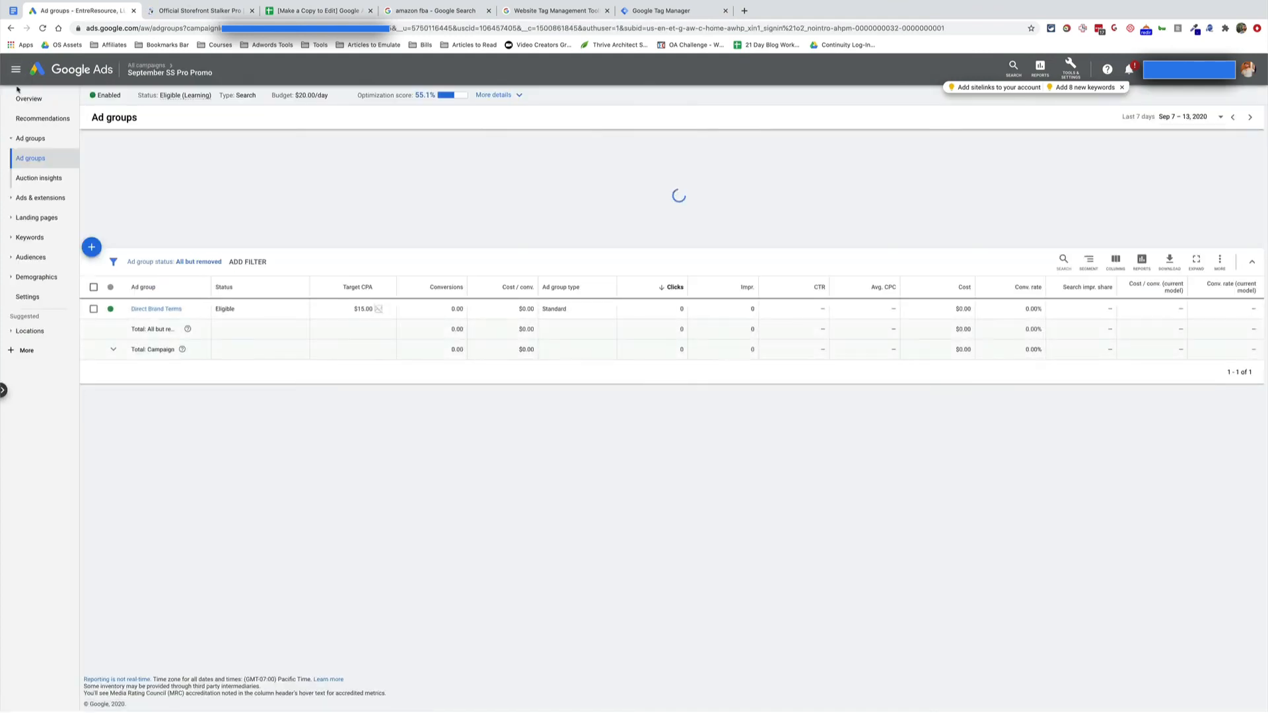